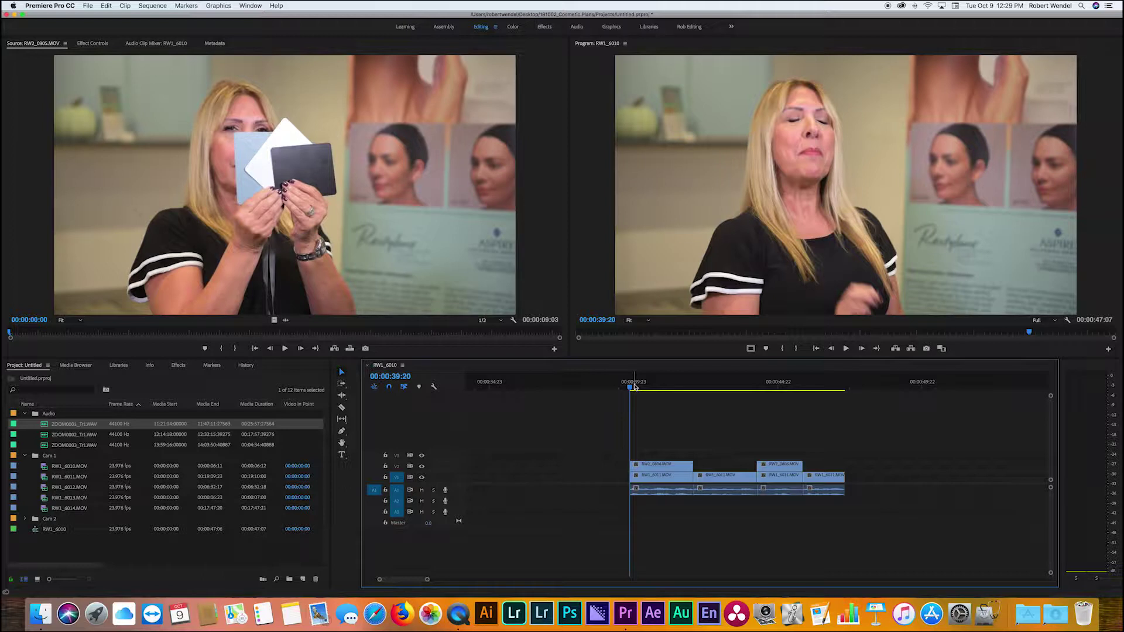
Step: Play back the edited interview cut in the timeline from its first clip at 00:00:39:20
{"action": "left_click_drag", "start_coordinate": [634, 387], "coordinate": [822, 385]}
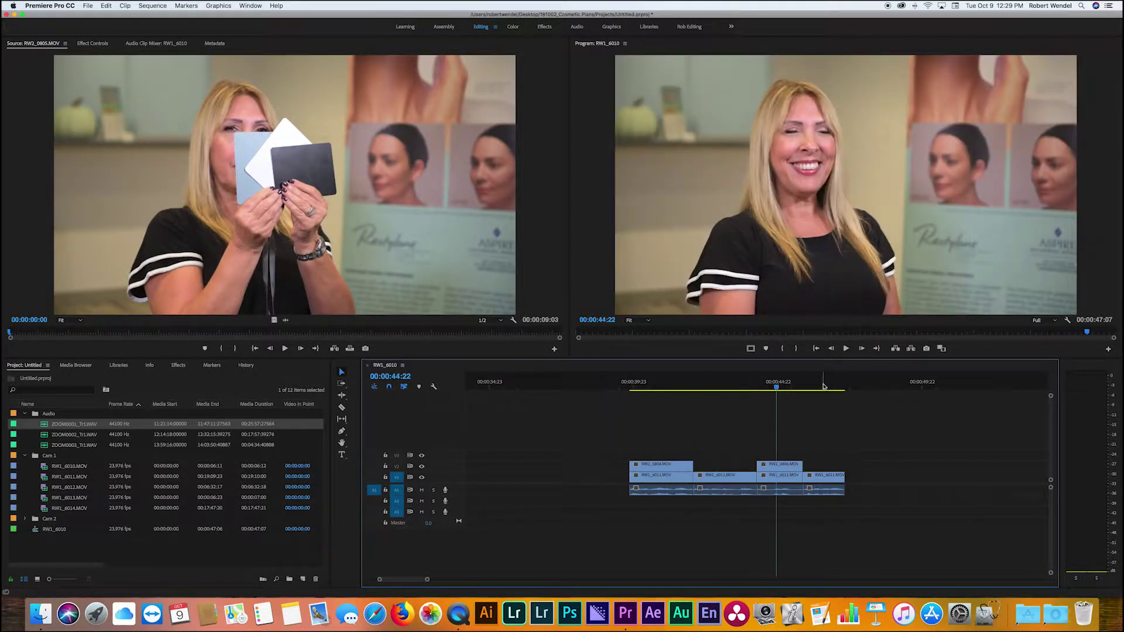
{"action": "left_click", "coordinate": [633, 385]}
{"action": "key", "text": "space"}
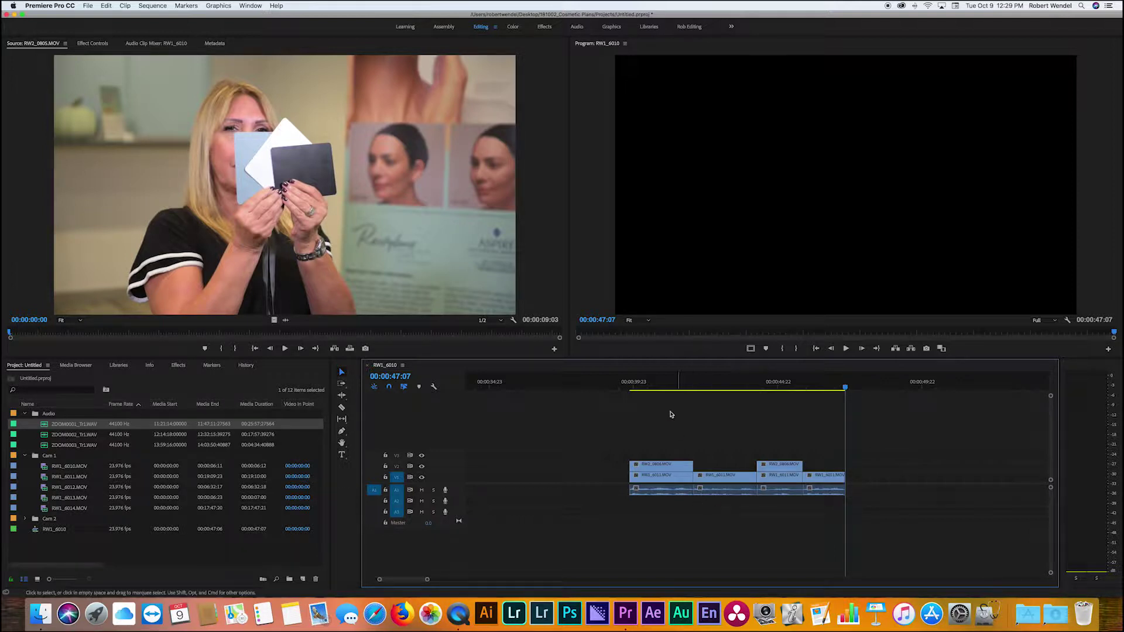
Step: Examine the edited cut by selecting each group of clips in turn, including the first section's two stacked camera angles
{"action": "left_click_drag", "start_coordinate": [665, 448], "coordinate": [677, 507]}
{"action": "left_click_drag", "start_coordinate": [707, 461], "coordinate": [732, 502]}
{"action": "left_click_drag", "start_coordinate": [771, 455], "coordinate": [796, 508]}
{"action": "left_click_drag", "start_coordinate": [810, 460], "coordinate": [848, 525]}
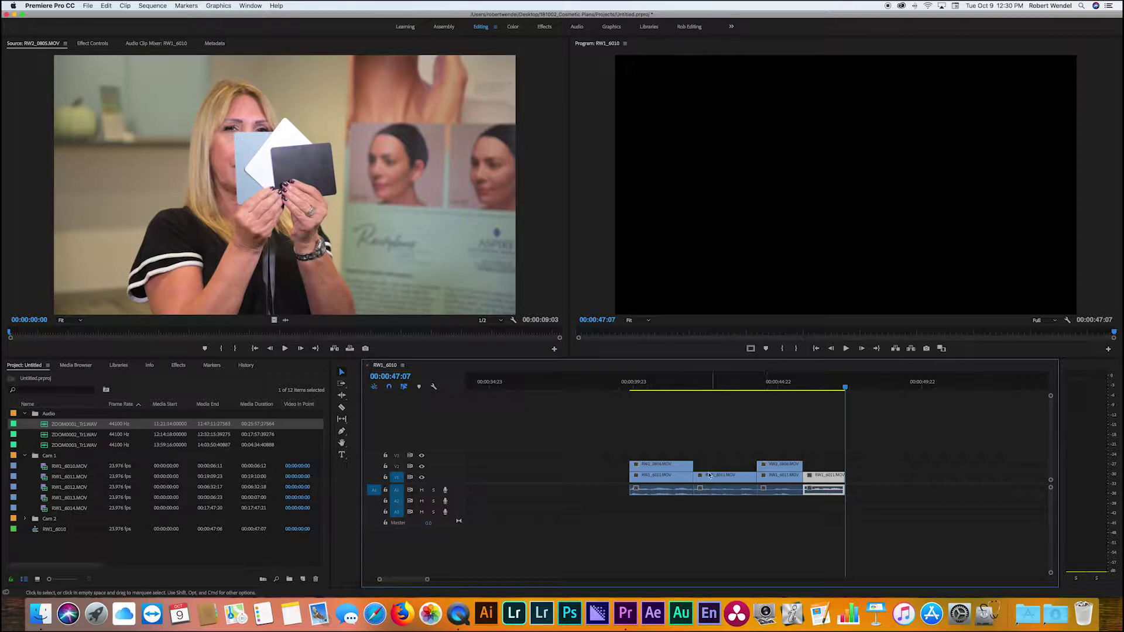
{"action": "left_click", "coordinate": [666, 465]}
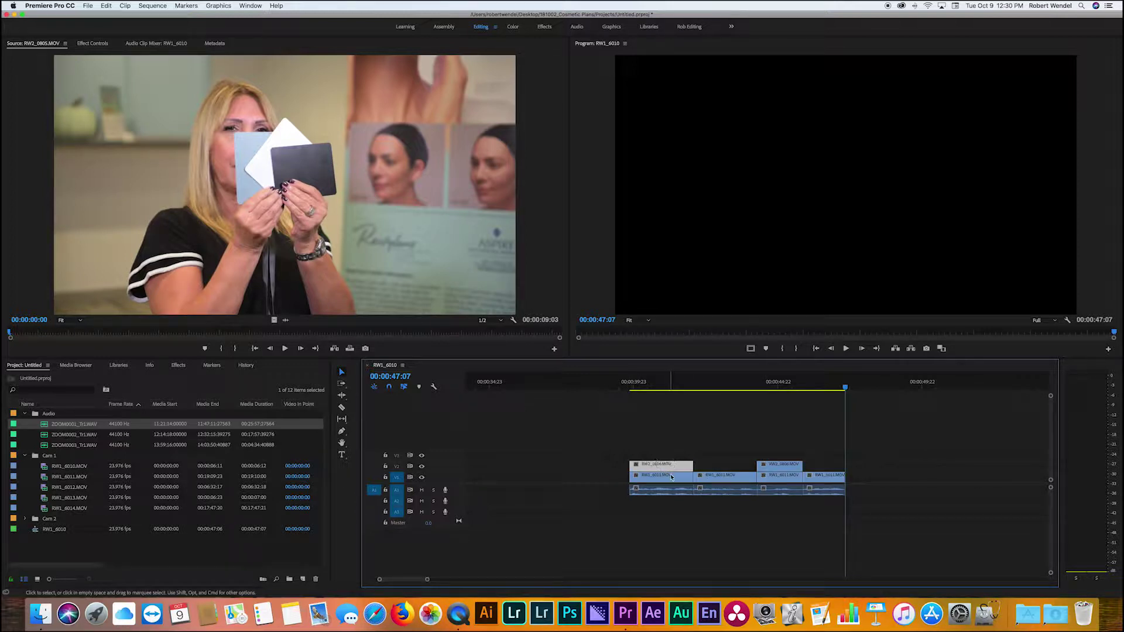
{"action": "left_click", "coordinate": [672, 479]}
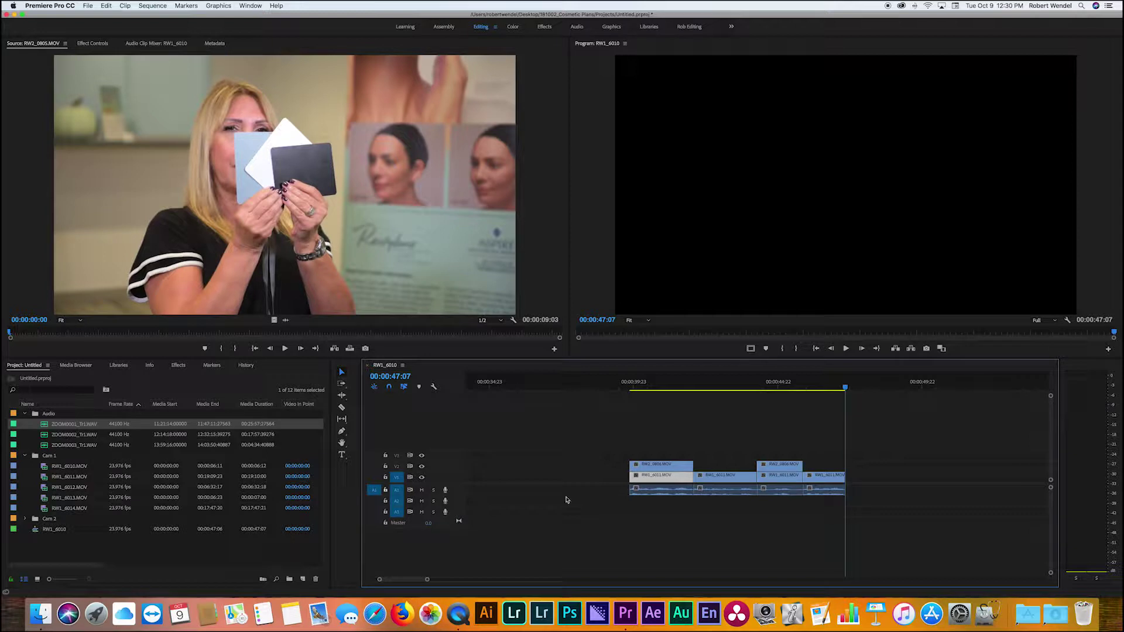
Step: Locate the first lower-angle clip's source in the project and place the full RW1_6011.MOV in the sequence after the edited cut
{"action": "right_click", "coordinate": [657, 481]}
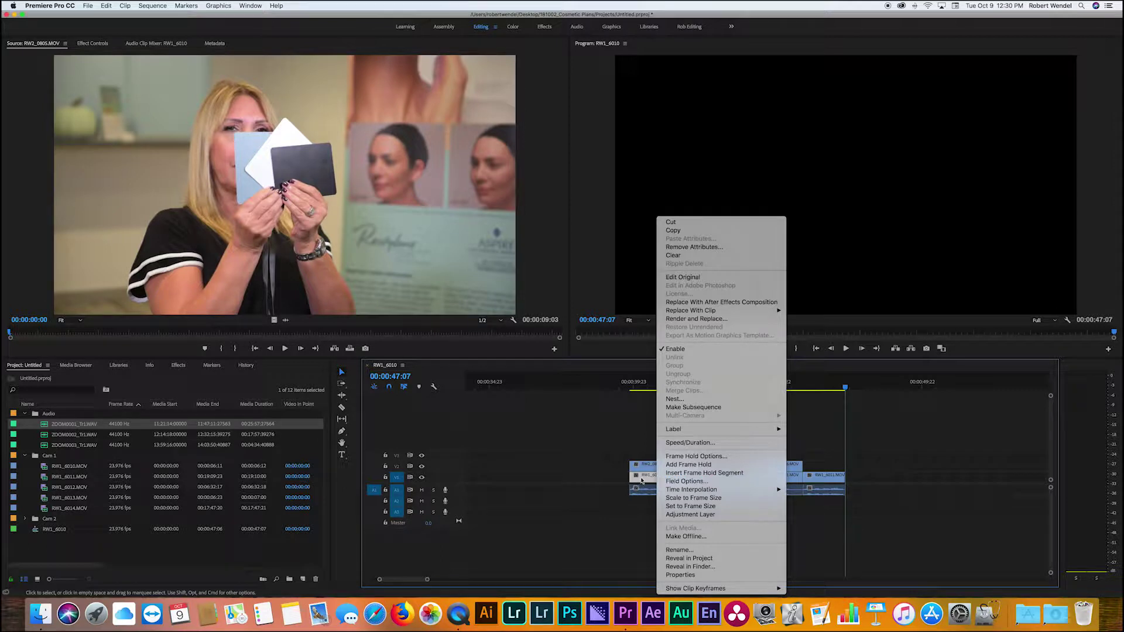
{"action": "left_click", "coordinate": [693, 558]}
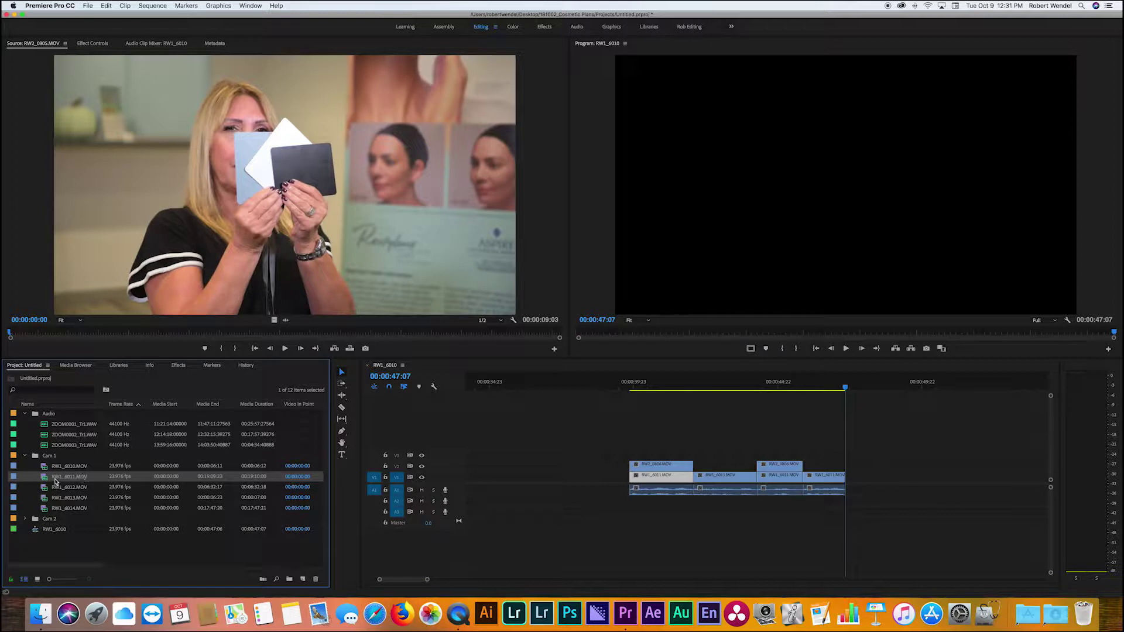
{"action": "left_click_drag", "start_coordinate": [48, 481], "coordinate": [994, 473]}
{"action": "key", "text": "super+s"}
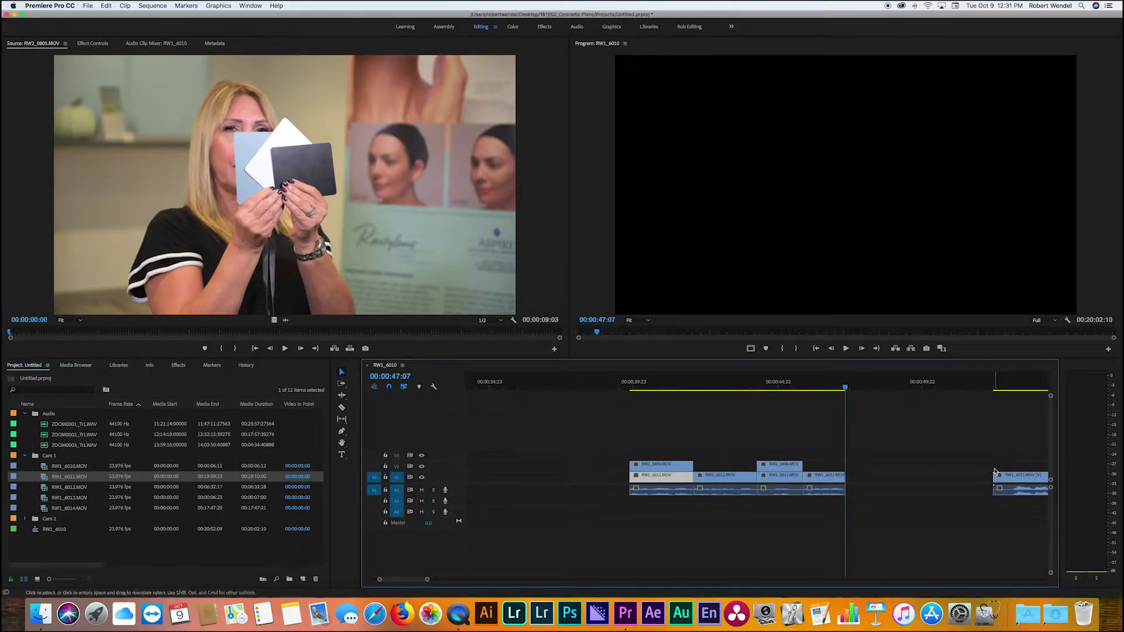
Step: Play the newly placed RW1_6011.MOV from its start and around 00:02:00 to listen to its camera audio
{"action": "left_click", "coordinate": [993, 386]}
{"action": "key", "text": "minus"}
{"action": "key", "text": "minus"}
{"action": "key", "text": "minus"}
{"action": "key", "text": "minus"}
{"action": "key", "text": "minus"}
{"action": "key", "text": "minus"}
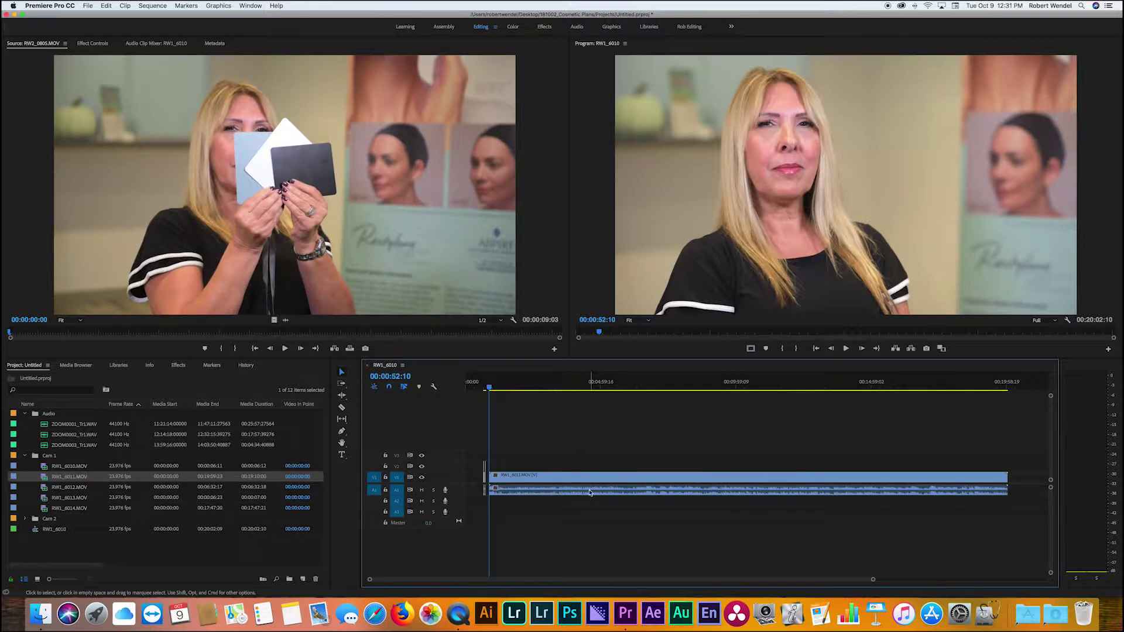
{"action": "key", "text": "space"}
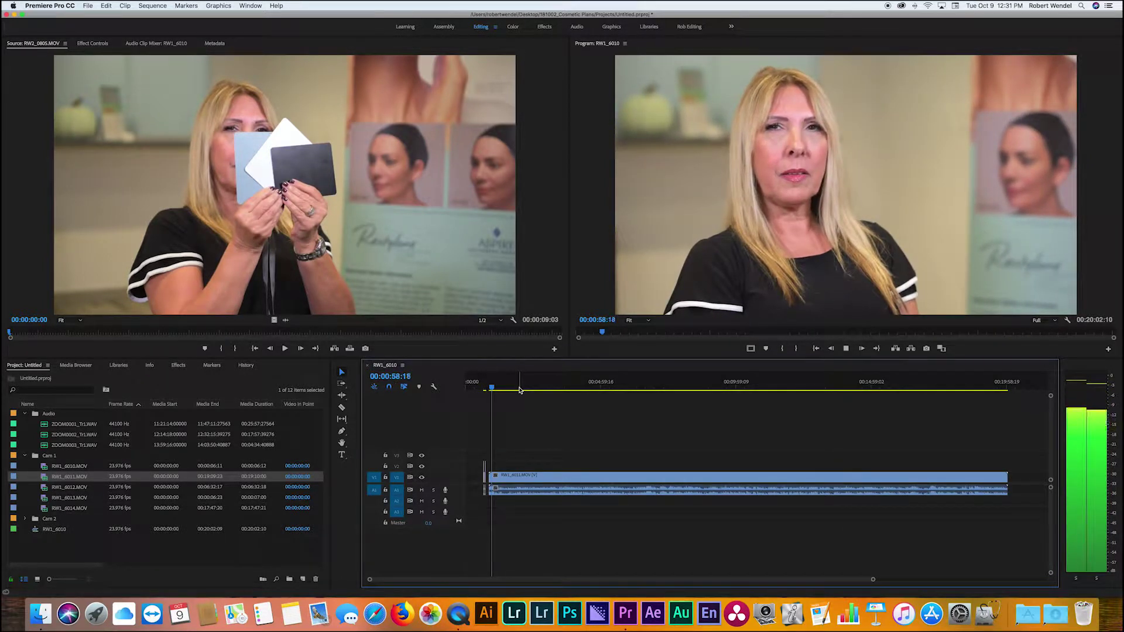
{"action": "left_click", "coordinate": [519, 389]}
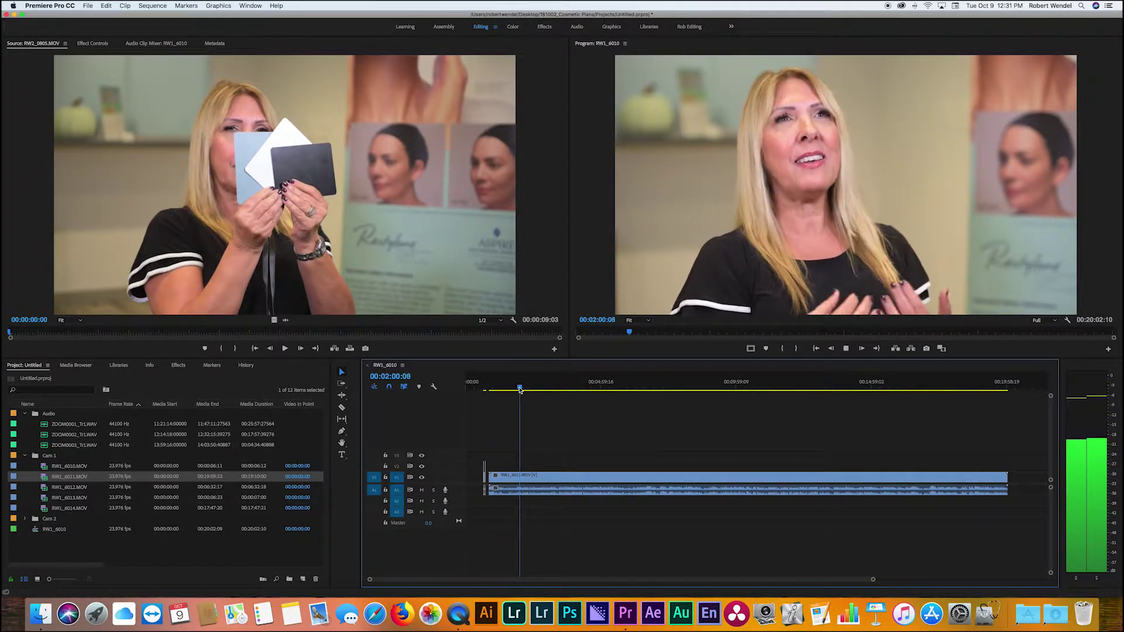
{"action": "key", "text": "space"}
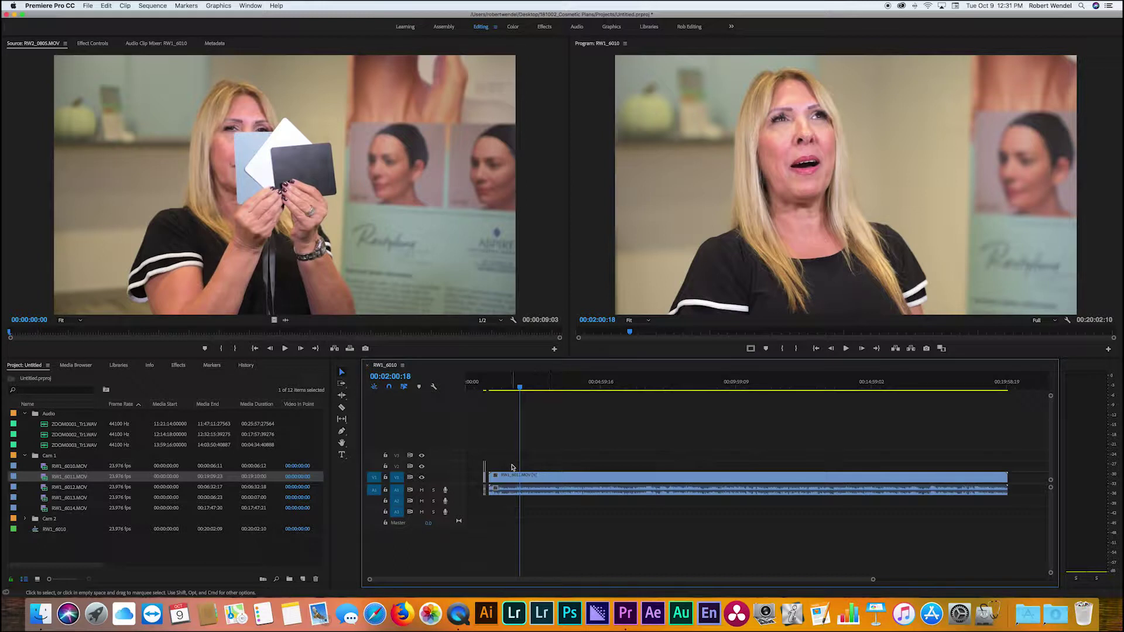
Step: Add ZOOM0001_Tr1.WAV on audio track A2 beneath RW1_6011.MOV and shift it about 8 seconds earlier to roughly match the clap peaks
{"action": "mouse_move", "coordinate": [45, 427]}
{"action": "left_mouse_down"}
{"action": "mouse_move", "coordinate": [452, 471]}
{"action": "mouse_move", "coordinate": [497, 503]}
{"action": "left_mouse_up"}
{"action": "left_click", "coordinate": [496, 388]}
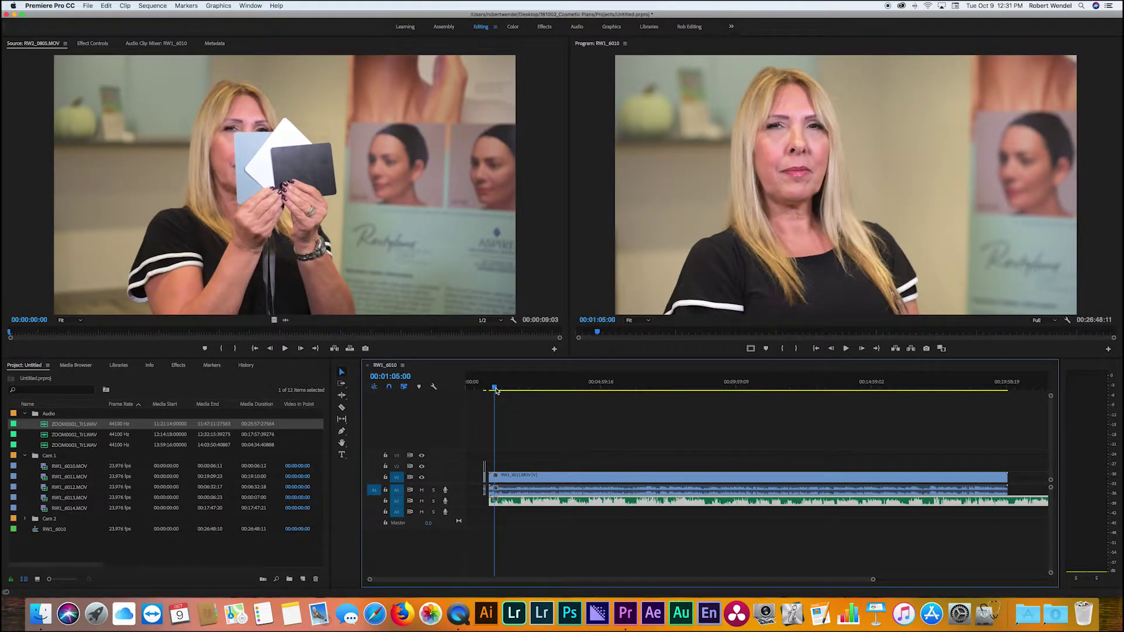
{"action": "key", "text": "="}
{"action": "key", "text": "="}
{"action": "key", "text": "="}
{"action": "key", "text": "="}
{"action": "key", "text": "="}
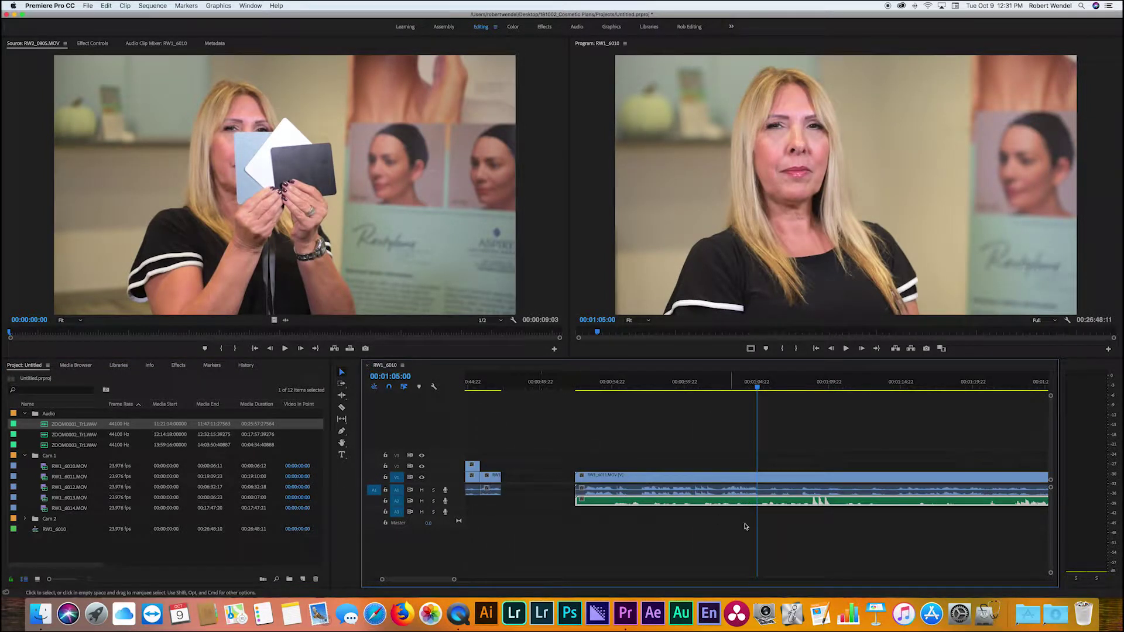
{"action": "left_click_drag", "start_coordinate": [820, 501], "coordinate": [707, 505]}
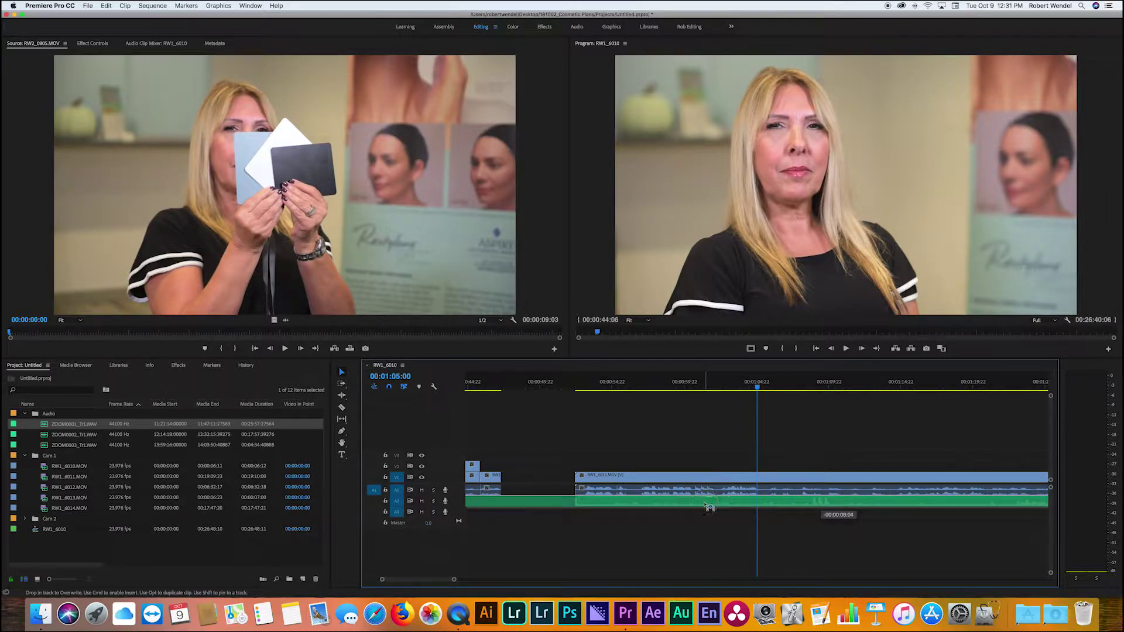
Step: Nudge ZOOM0001_Tr1.WAV one frame later so its clap peaks line up with the camera audio near 00:01:00:16
{"action": "left_click", "coordinate": [695, 384]}
{"action": "key", "text": "equal"}
{"action": "key", "text": "equal"}
{"action": "key", "text": "equal"}
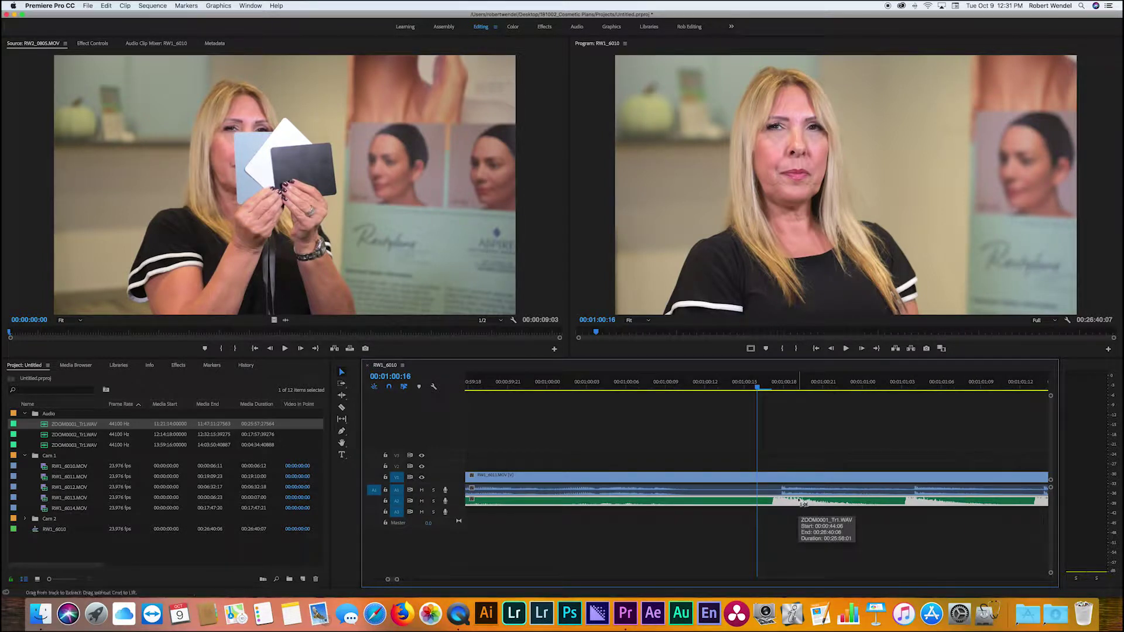
{"action": "key", "text": "super+Right"}
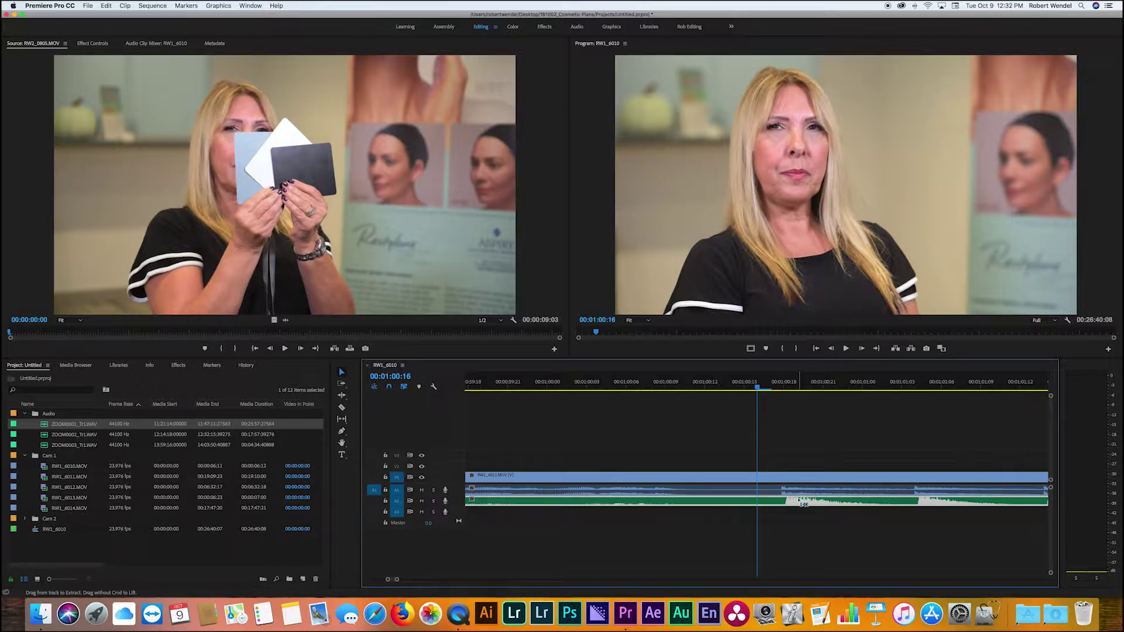
Step: Play the section from the clap peaks at 00:01:00:16 to check the sync between both audio tracks
{"action": "key", "text": "minus"}
{"action": "key", "text": "minus"}
{"action": "key", "text": "minus"}
{"action": "key", "text": "minus"}
{"action": "key", "text": "minus"}
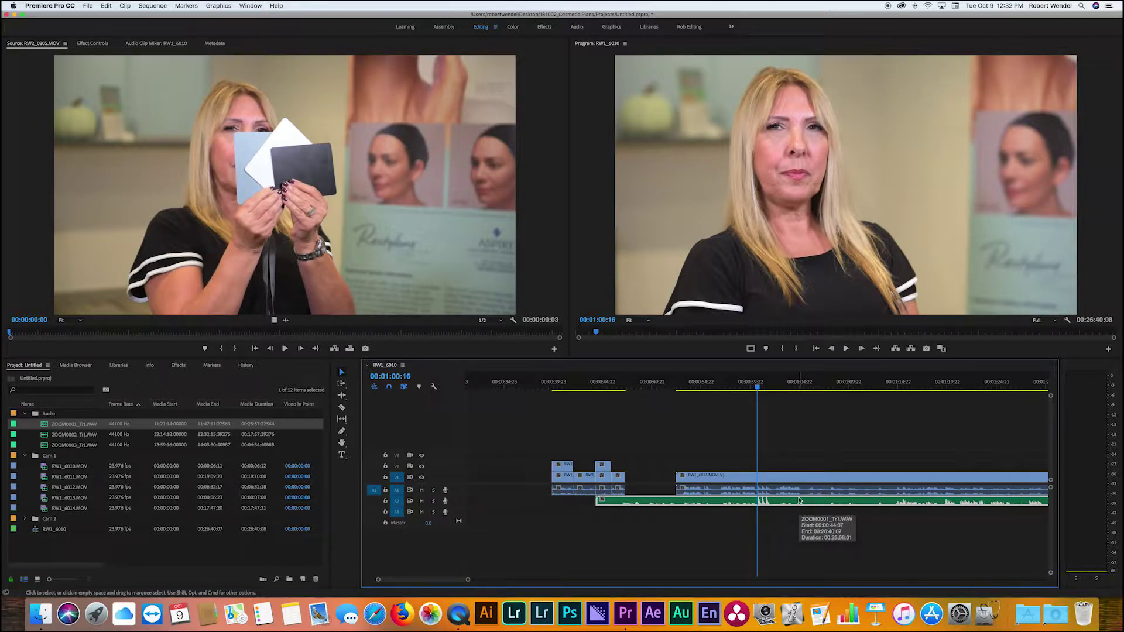
{"action": "key", "text": "space"}
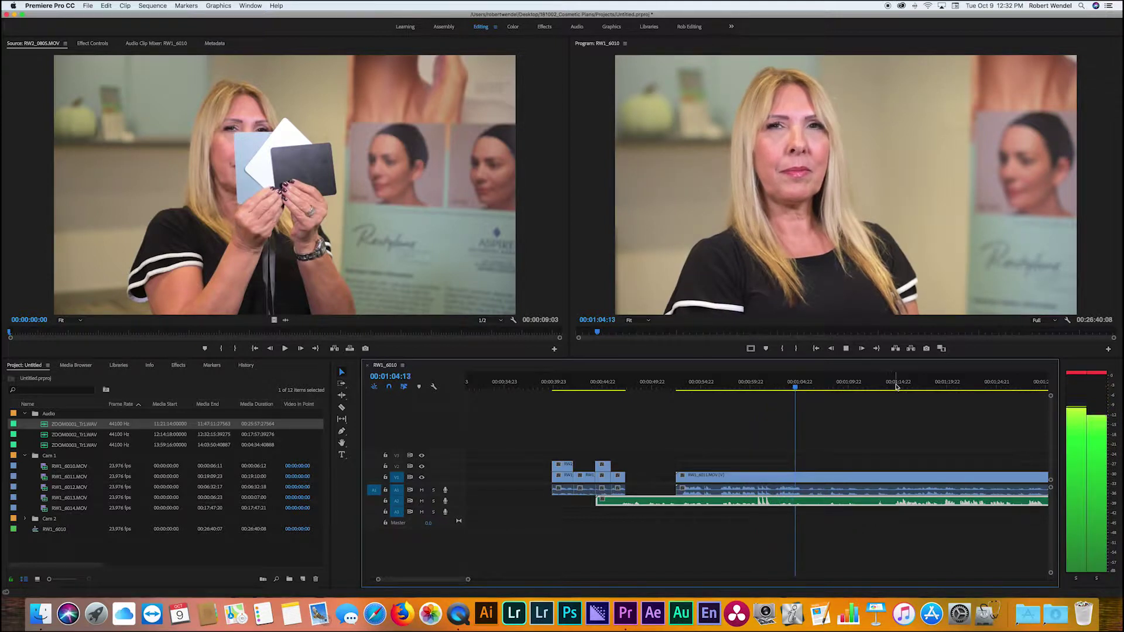
{"action": "key", "text": "space"}
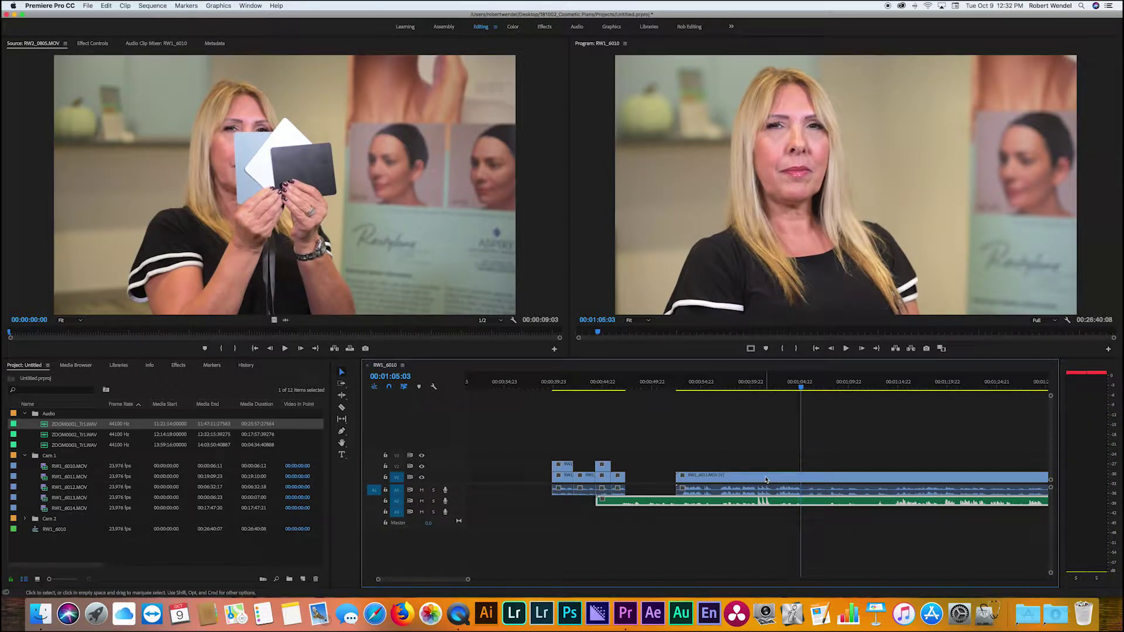
Step: Unlink the full RW1_6011.MOV clip and delete its camera audio from the timeline
{"action": "left_click", "coordinate": [716, 493]}
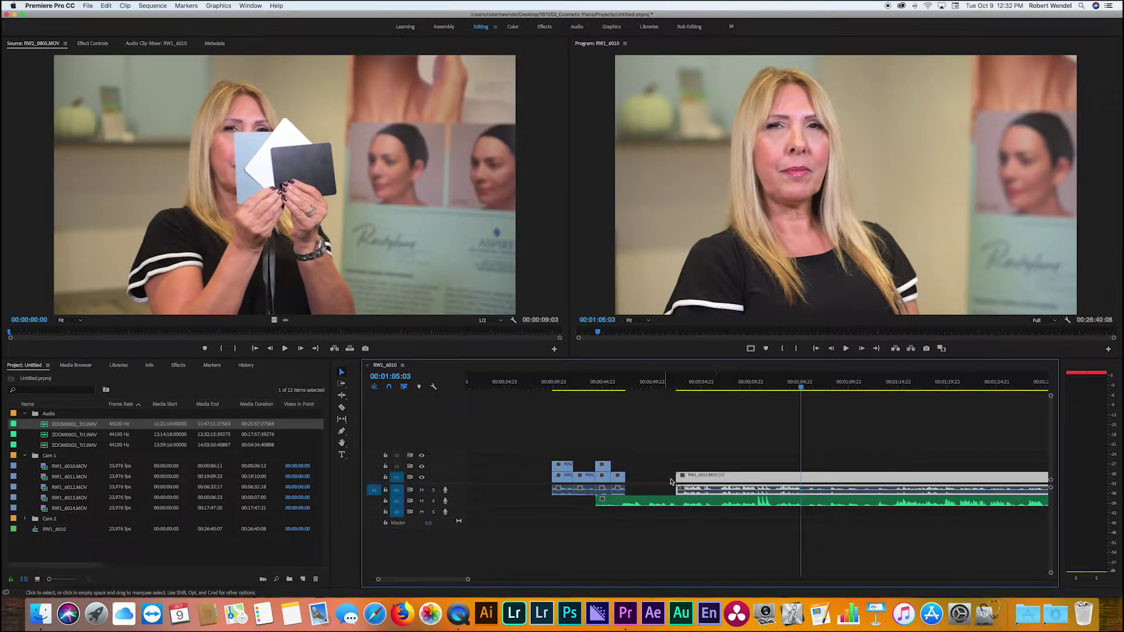
{"action": "left_click", "coordinate": [659, 481]}
{"action": "left_click", "coordinate": [707, 483]}
{"action": "right_click", "coordinate": [732, 480]}
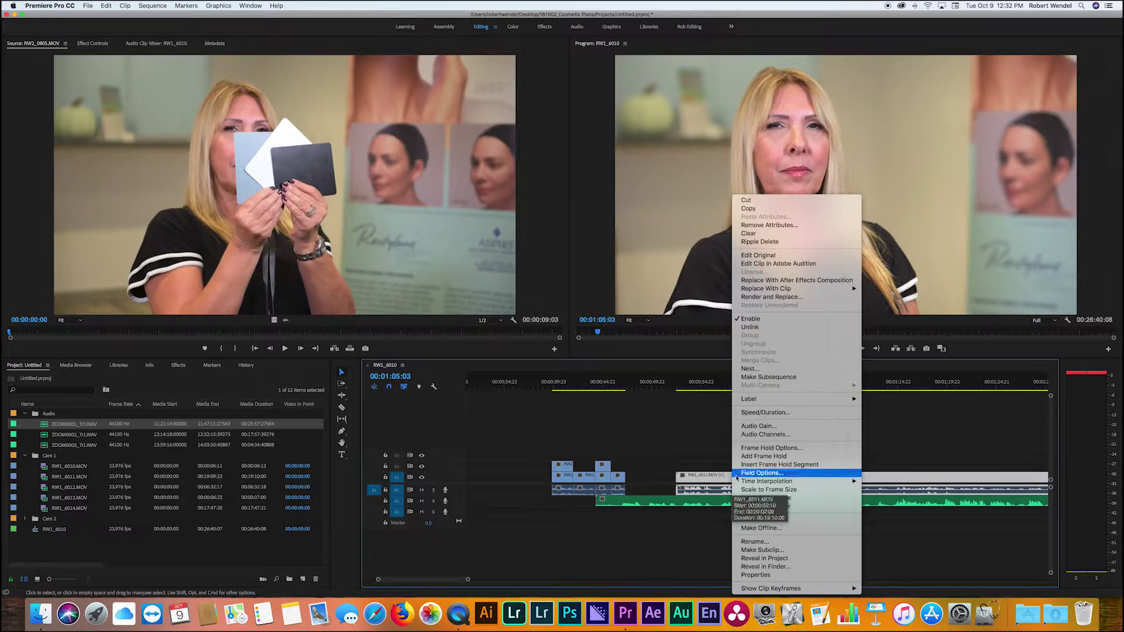
{"action": "left_click", "coordinate": [762, 328]}
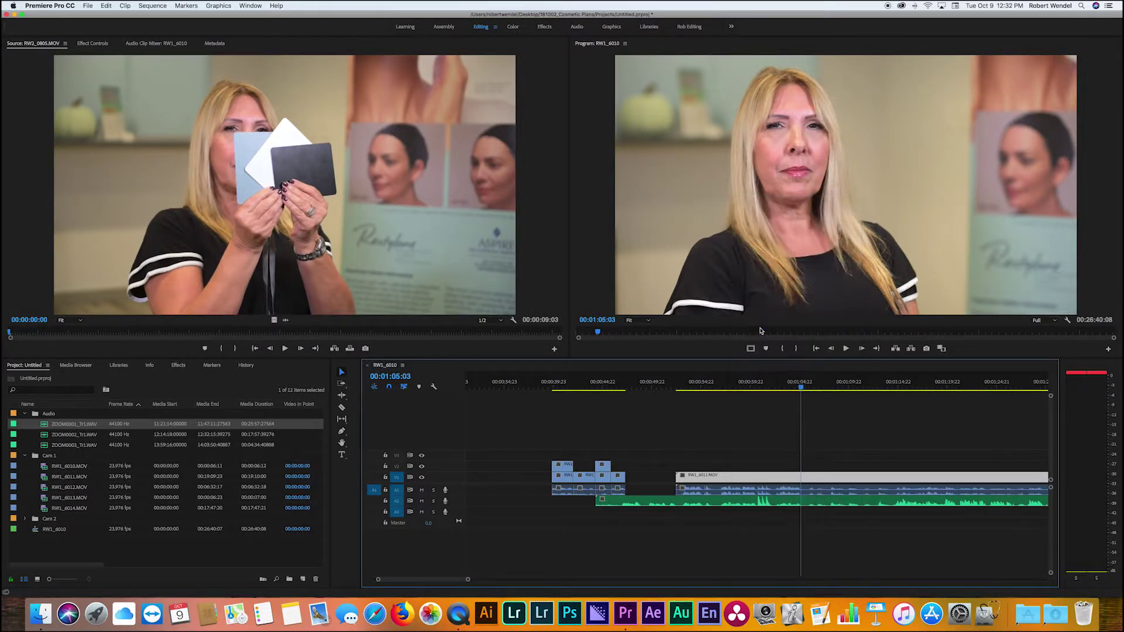
{"action": "left_click", "coordinate": [755, 481]}
{"action": "left_click", "coordinate": [755, 481]}
{"action": "left_click", "coordinate": [756, 490]}
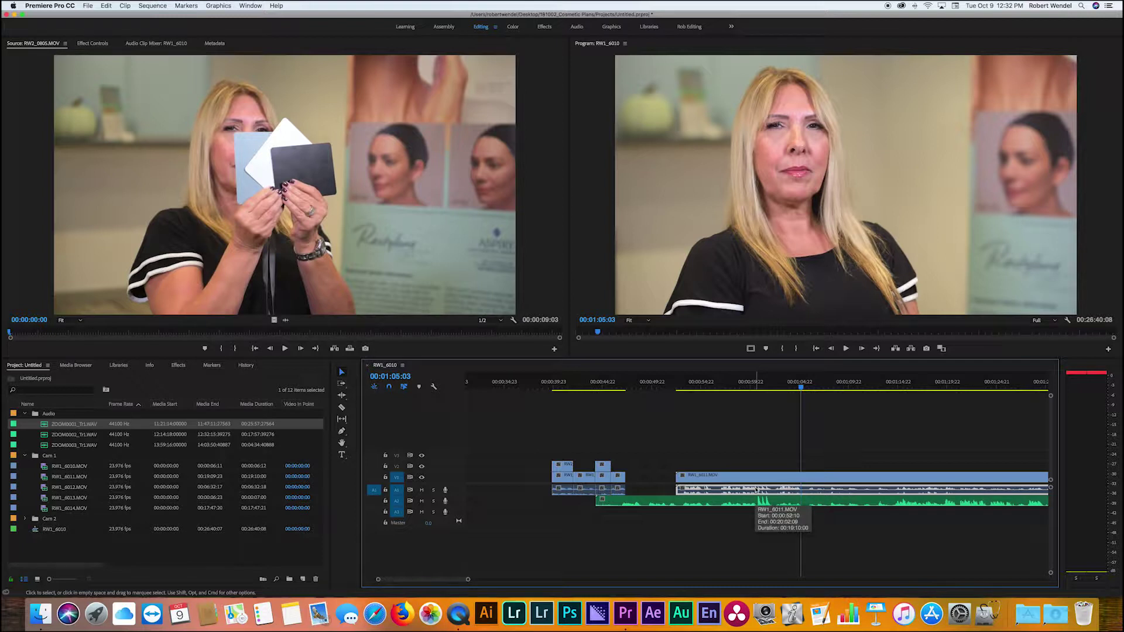
{"action": "key", "text": "Delete"}
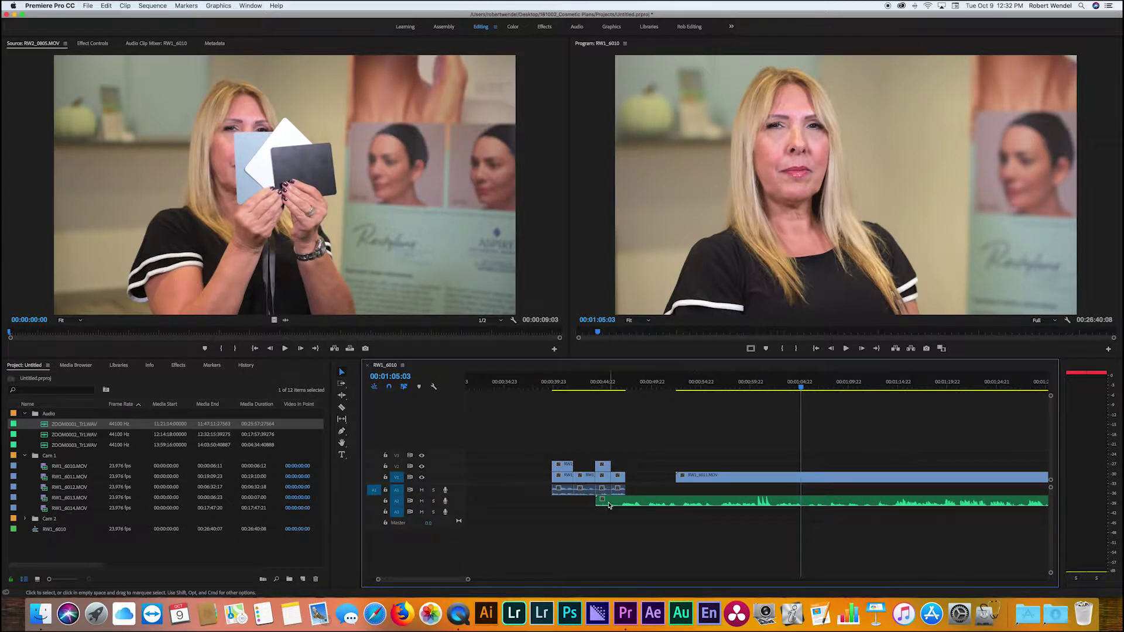
Step: Trim both ends of ZOOM0001_Tr1.WAV to match RW1_6011.MOV, and move the audio up to track A1
{"action": "left_click_drag", "start_coordinate": [598, 501], "coordinate": [677, 502]}
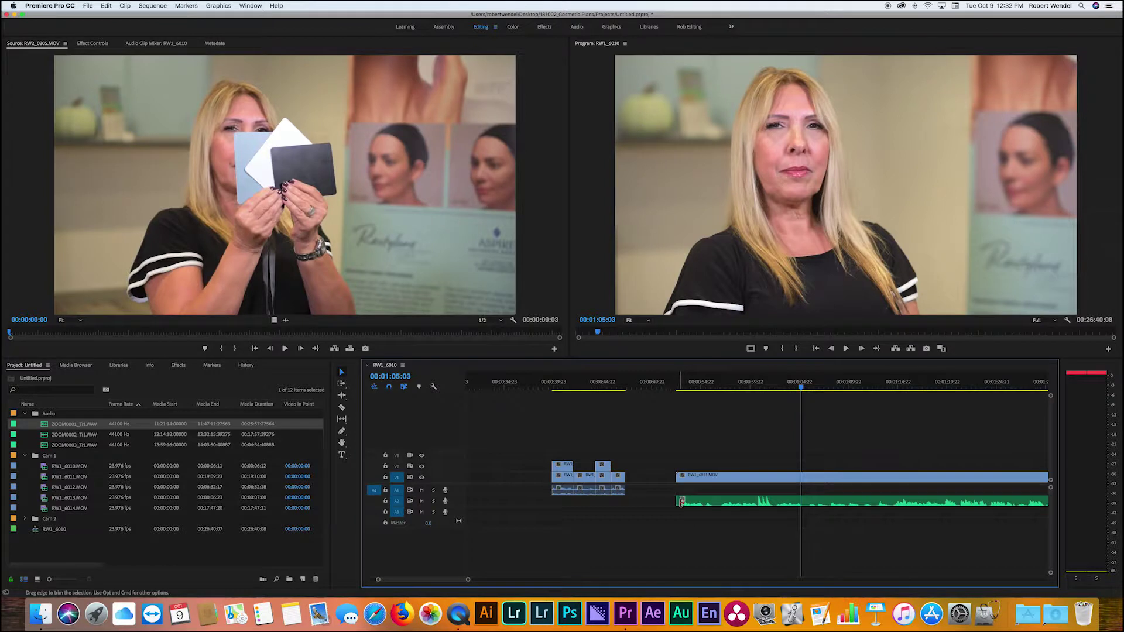
{"action": "key", "text": "minus"}
{"action": "key", "text": "minus"}
{"action": "key", "text": "minus"}
{"action": "key", "text": "minus"}
{"action": "key", "text": "minus"}
{"action": "key", "text": "minus"}
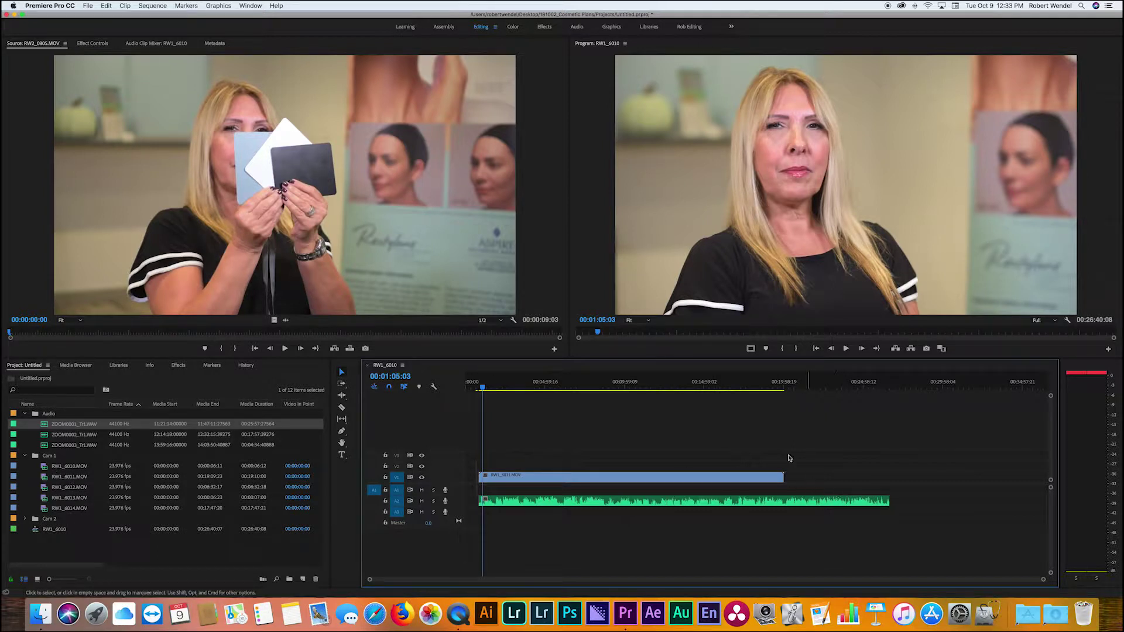
{"action": "left_click_drag", "start_coordinate": [891, 501], "coordinate": [783, 501]}
{"action": "left_click", "coordinate": [738, 502]}
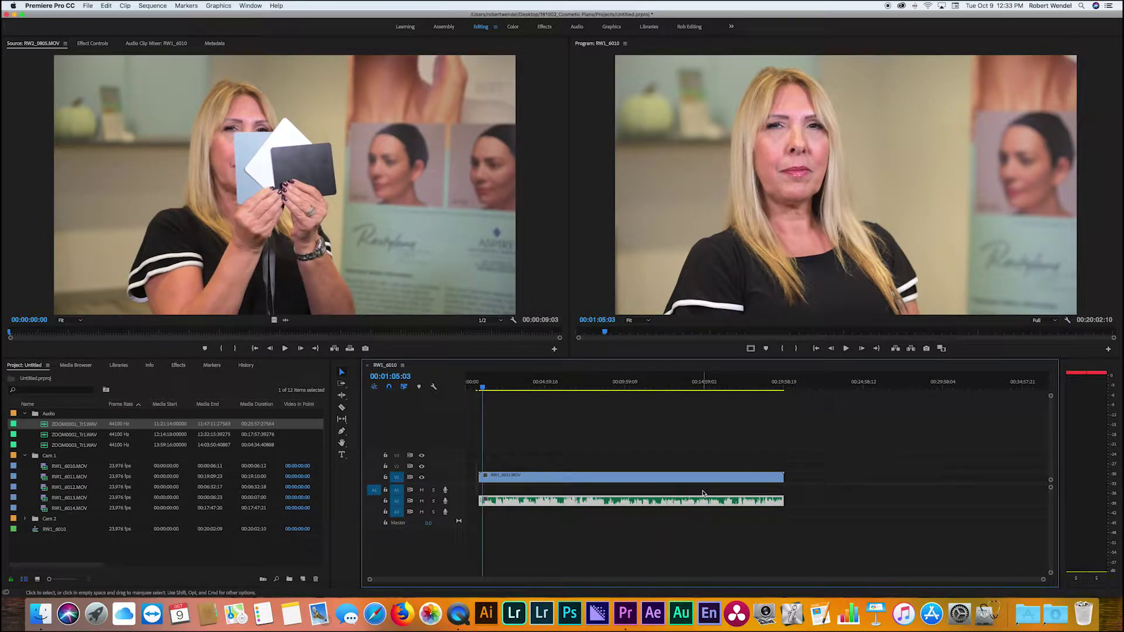
{"action": "key", "text": "alt+Up"}
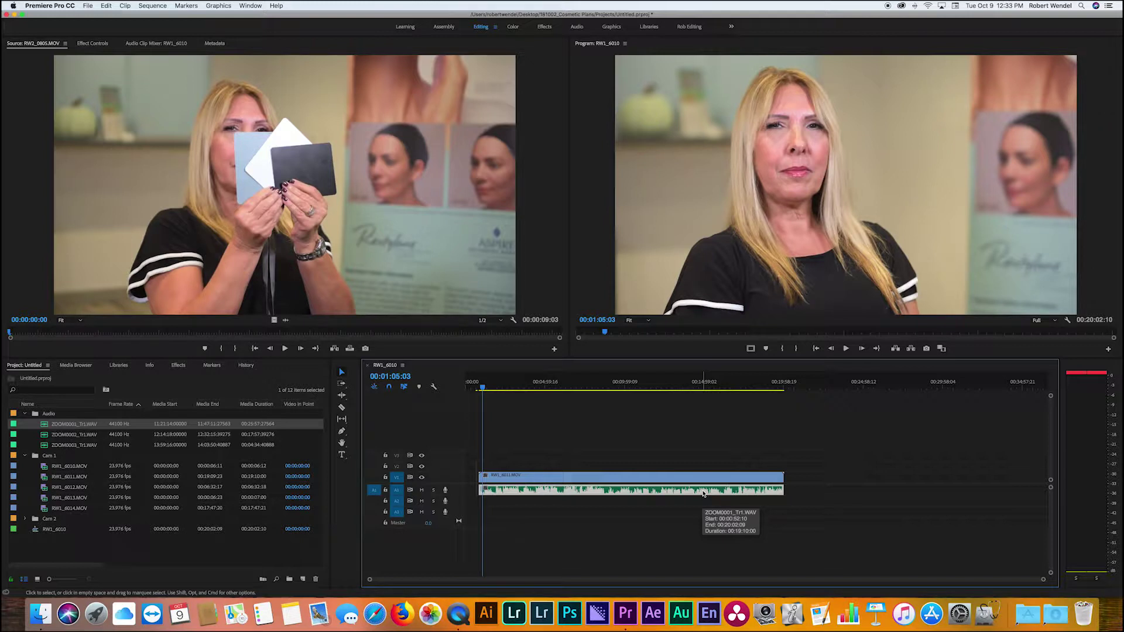
Step: Play the interview with its replacement audio from about 00:01:20:21 and inspect the clips in the timeline
{"action": "left_click", "coordinate": [540, 389]}
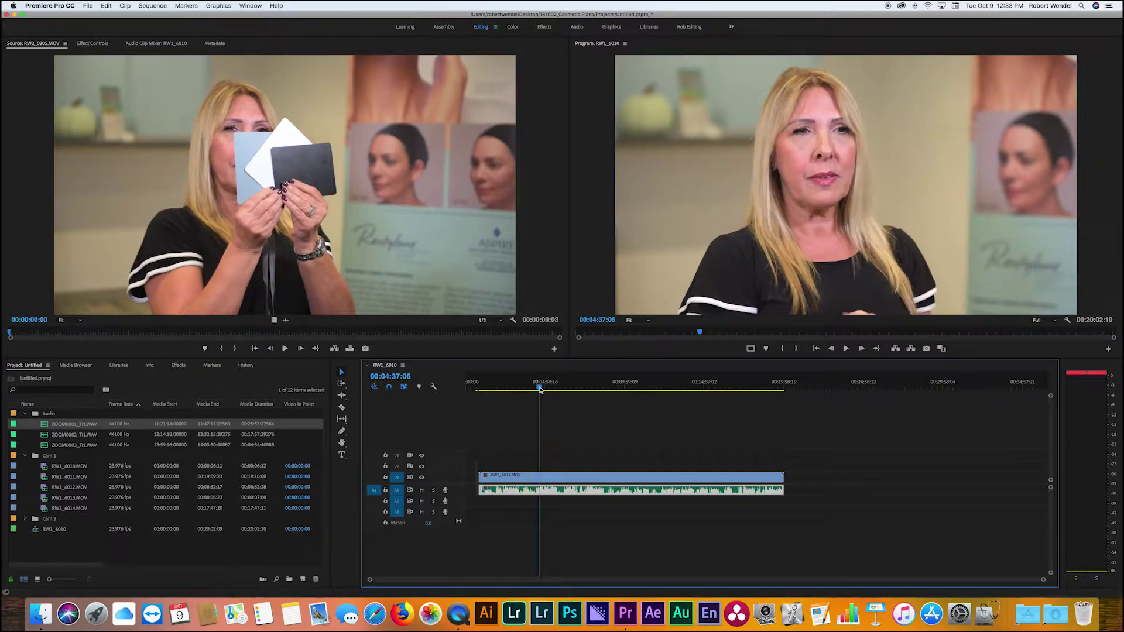
{"action": "left_click", "coordinate": [490, 389]}
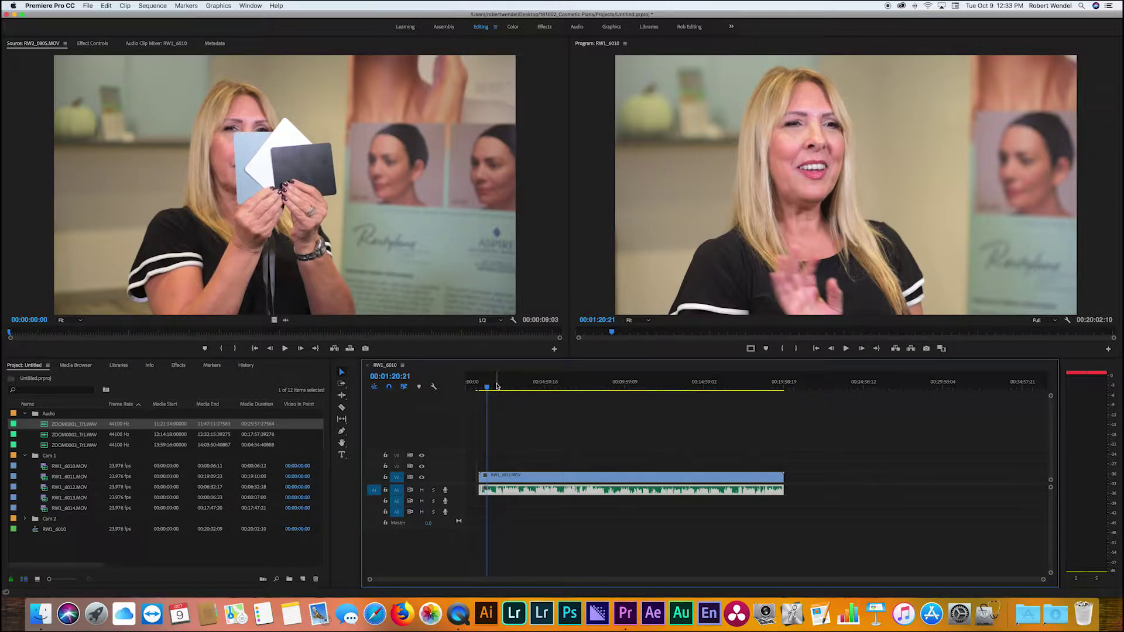
{"action": "key", "text": "space"}
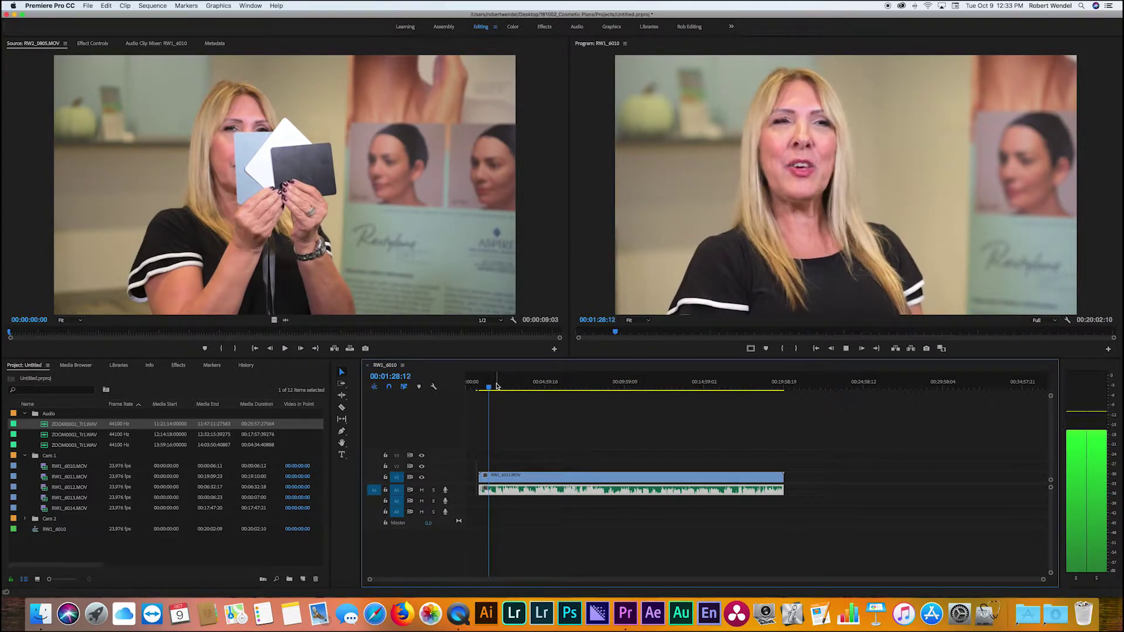
{"action": "key", "text": "space"}
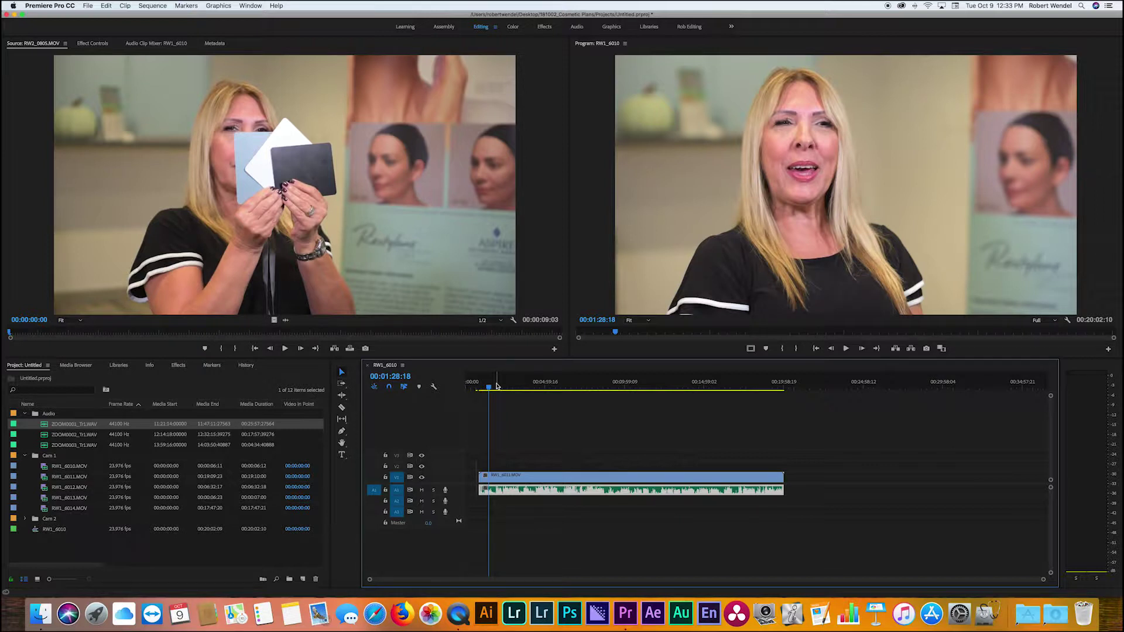
{"action": "key", "text": "equal"}
{"action": "key", "text": "equal"}
{"action": "key", "text": "equal"}
{"action": "key", "text": "equal"}
{"action": "key", "text": "equal"}
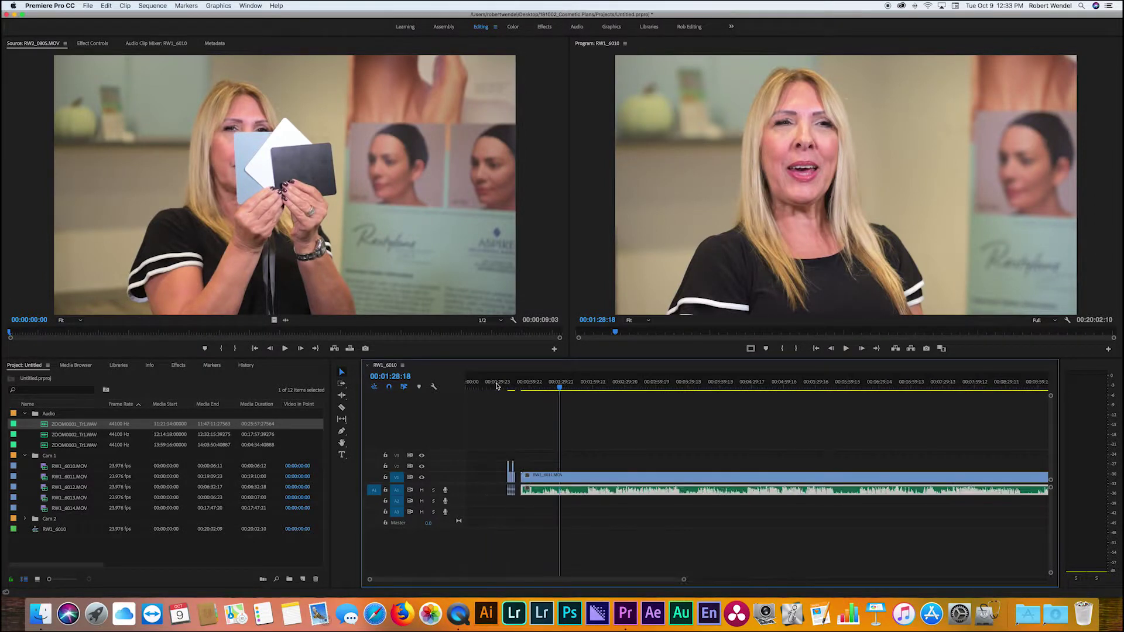
{"action": "key", "text": "minus"}
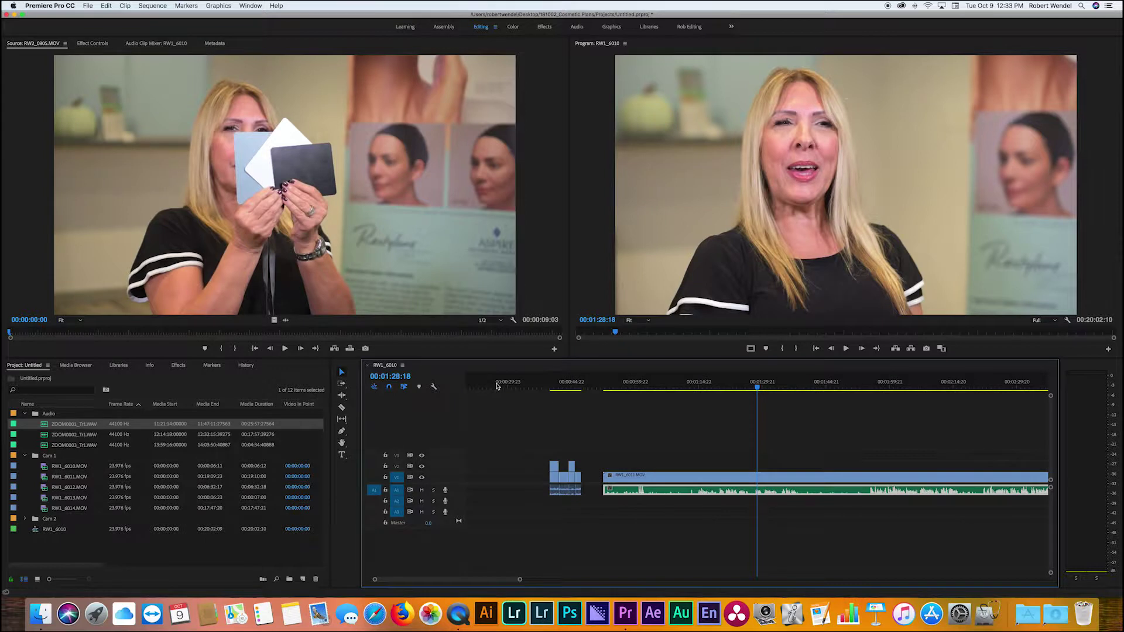
Step: Mark the sequence in point at the start of the full RW1_6011.MOV clip, at 00:00:52:10
{"action": "left_click", "coordinate": [604, 388]}
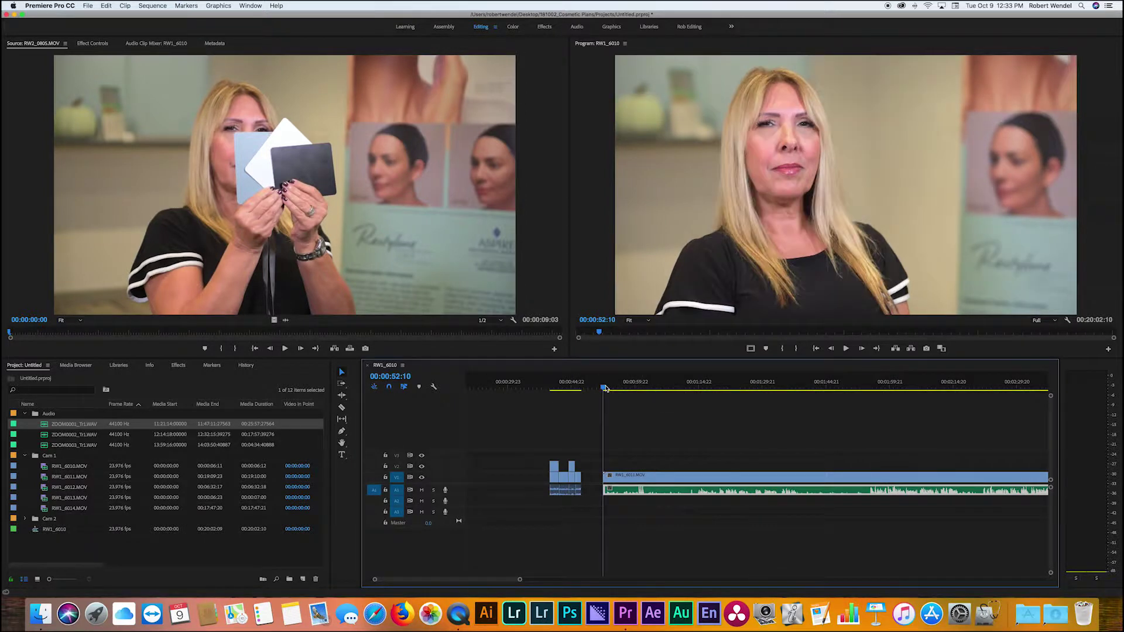
{"action": "key", "text": "equal"}
{"action": "key", "text": "equal"}
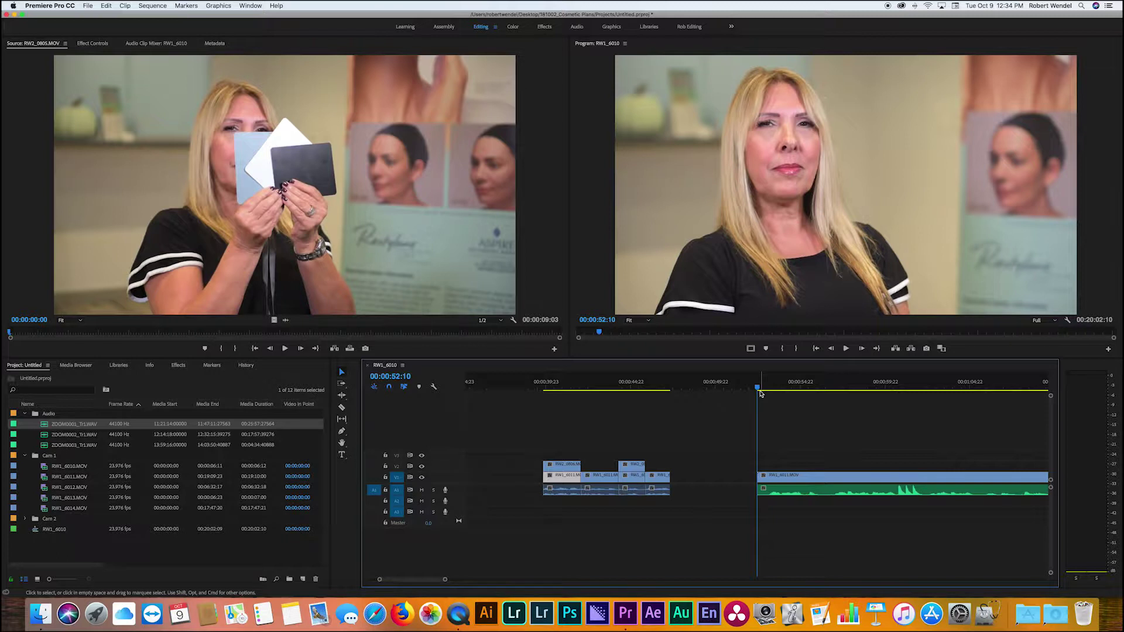
{"action": "key", "text": "equal"}
{"action": "key", "text": "equal"}
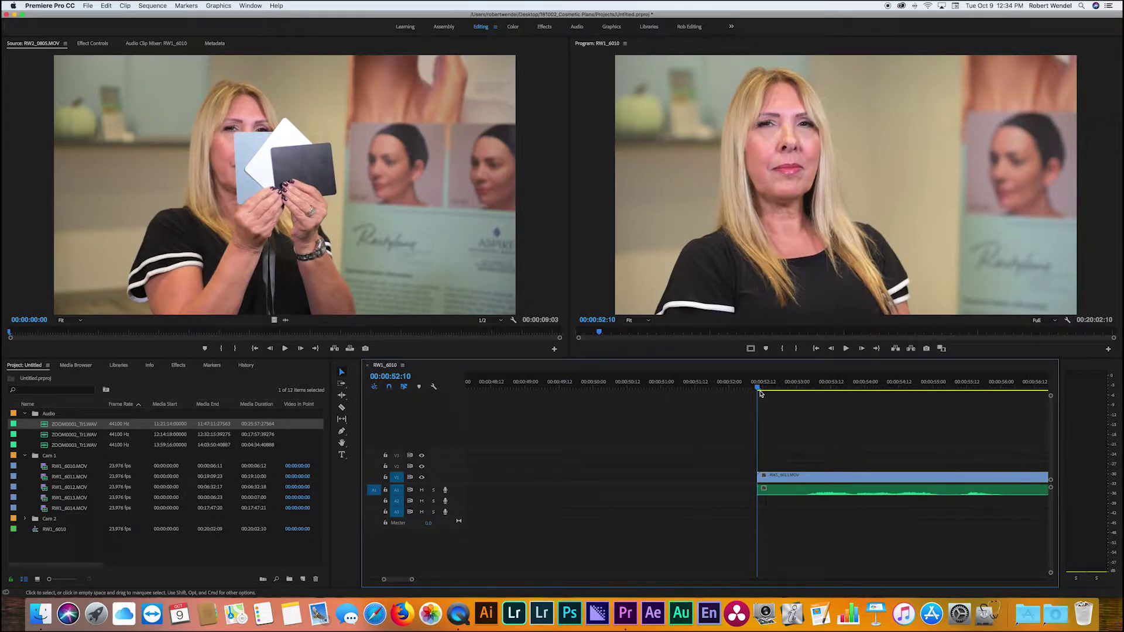
{"action": "key", "text": "minus"}
{"action": "key", "text": "minus"}
{"action": "key", "text": "minus"}
{"action": "key", "text": "minus"}
{"action": "key", "text": "minus"}
{"action": "key", "text": "minus"}
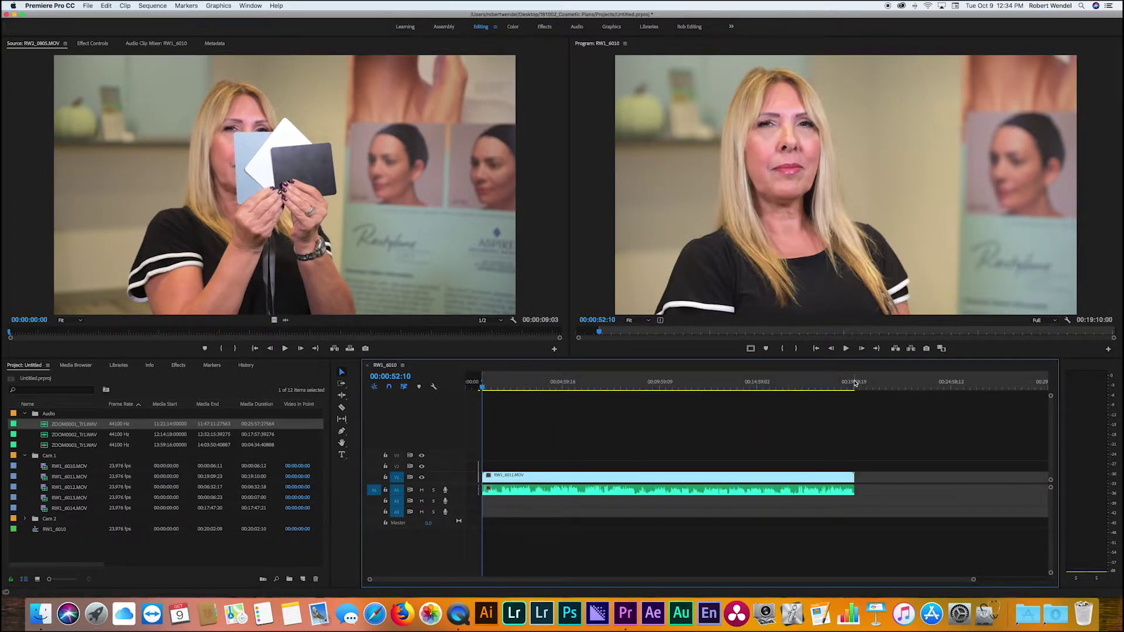
Step: Mark the sequence out point at the end of the full RW1_6011.MOV clip, around 00:20:02:10
{"action": "left_click", "coordinate": [856, 383]}
{"action": "key", "text": "equal"}
{"action": "key", "text": "equal"}
{"action": "key", "text": "equal"}
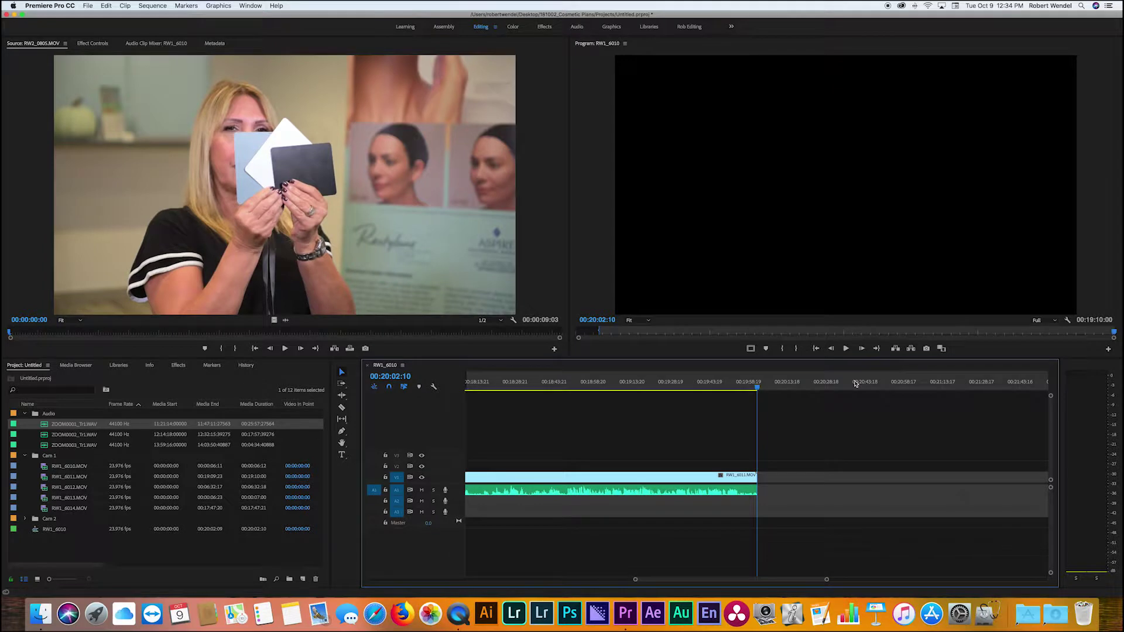
{"action": "key", "text": "equal"}
{"action": "key", "text": "equal"}
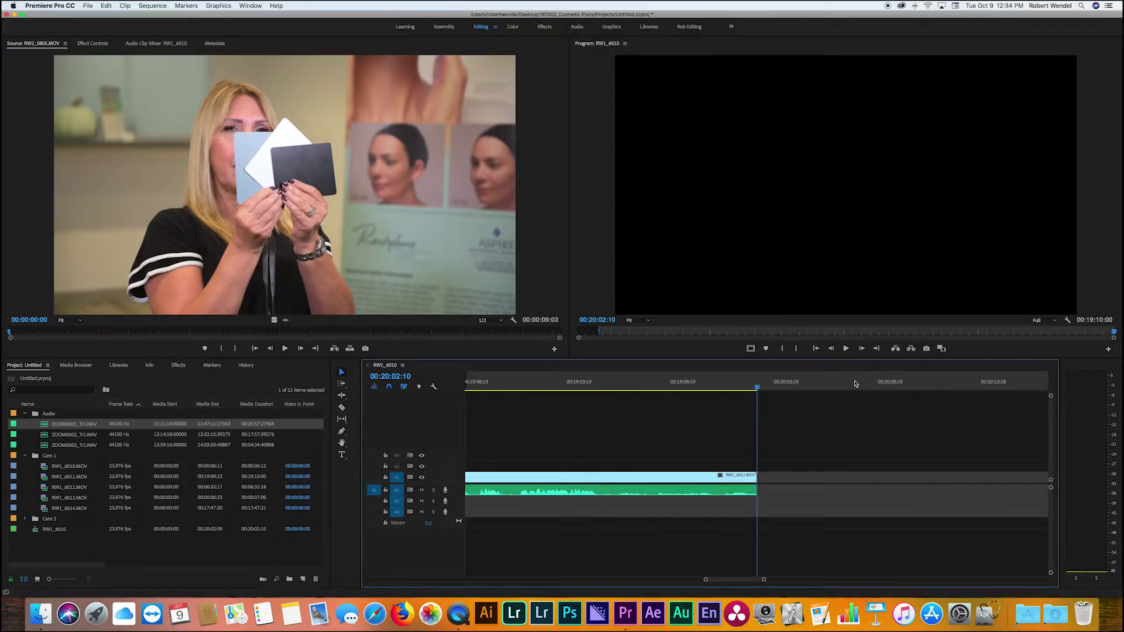
{"action": "key", "text": "minus"}
{"action": "key", "text": "minus"}
{"action": "key", "text": "minus"}
{"action": "key", "text": "minus"}
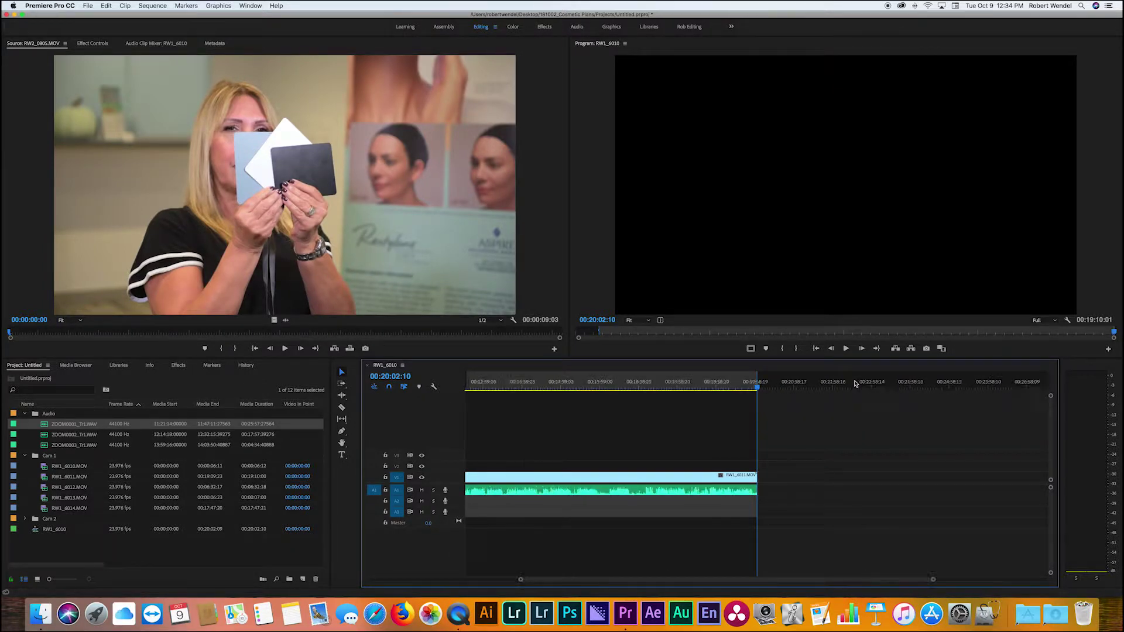
{"action": "key", "text": "minus"}
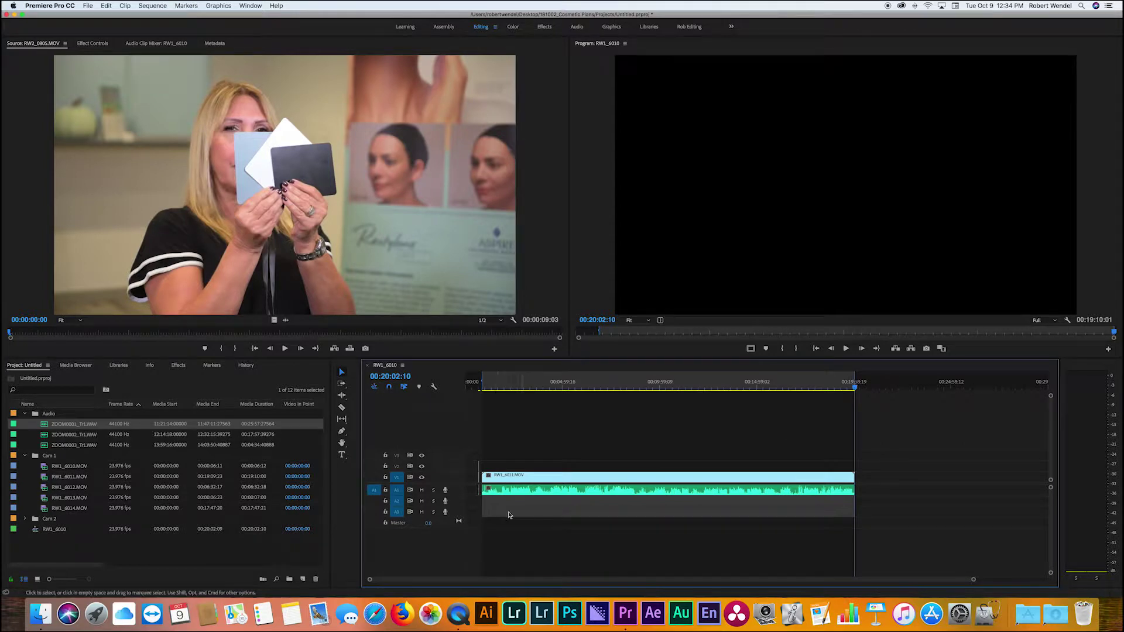
Step: Open the media export settings for the marked range and enable Match Sequence Settings
{"action": "left_click", "coordinate": [89, 6]}
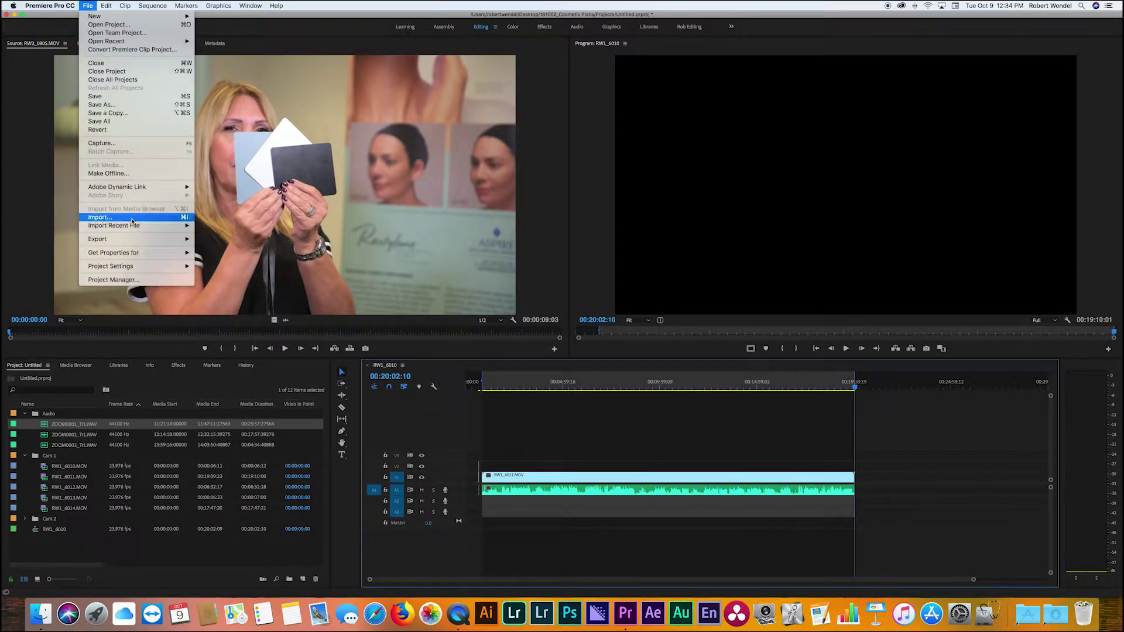
{"action": "mouse_move", "coordinate": [134, 239]}
{"action": "left_click", "coordinate": [207, 240]}
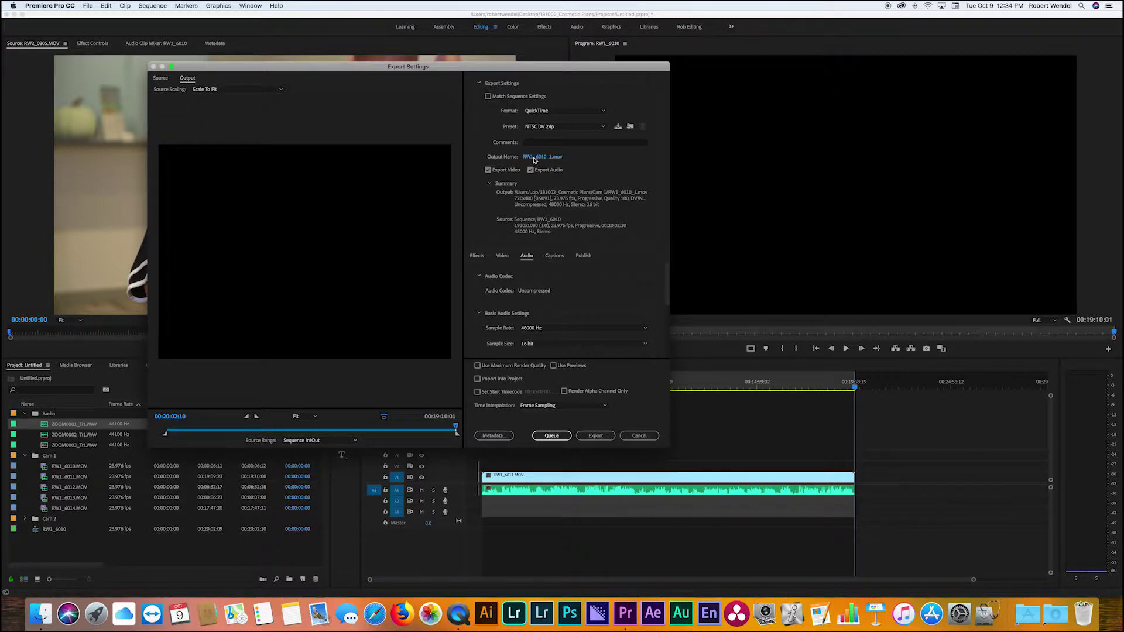
{"action": "left_click", "coordinate": [488, 97]}
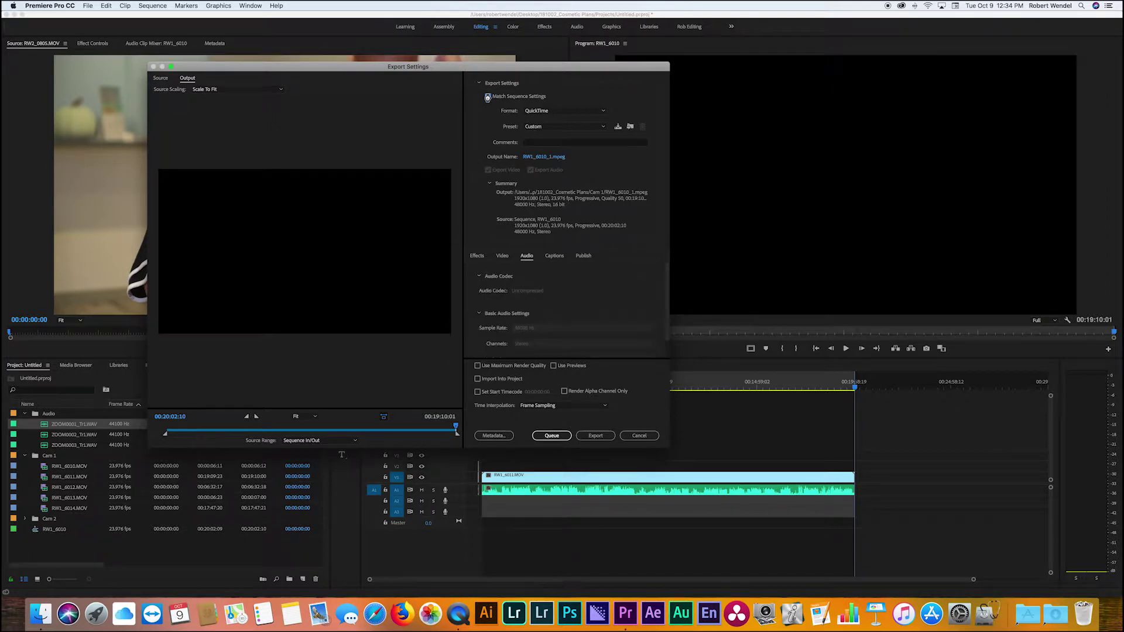
{"action": "left_click", "coordinate": [489, 97]}
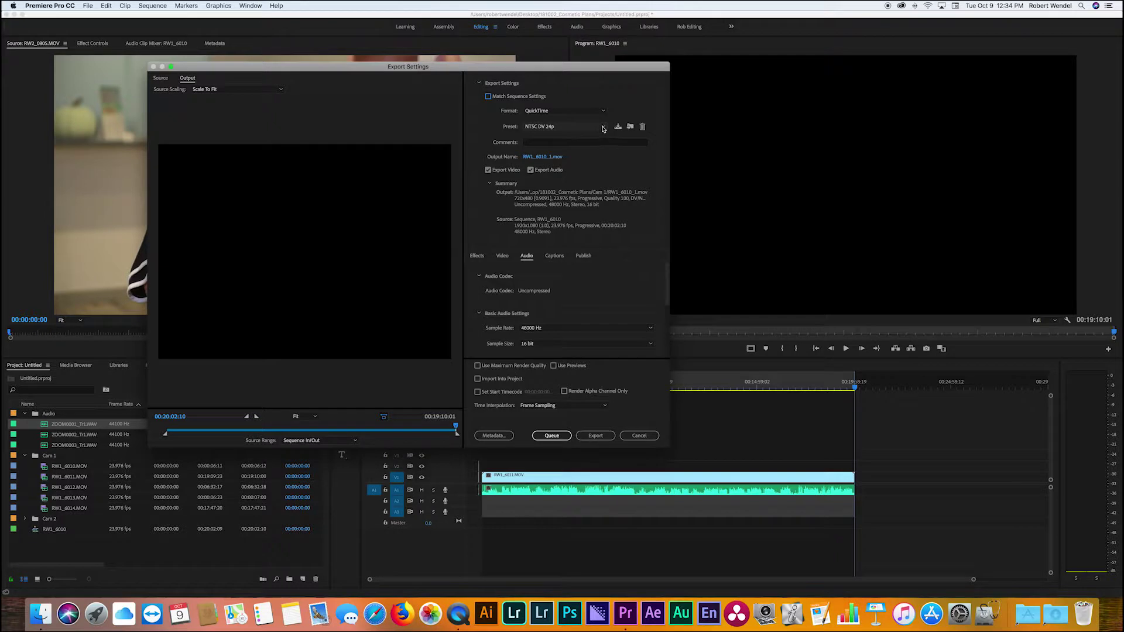
{"action": "left_click", "coordinate": [603, 127]}
{"action": "left_click", "coordinate": [603, 129]}
{"action": "left_click", "coordinate": [487, 97]}
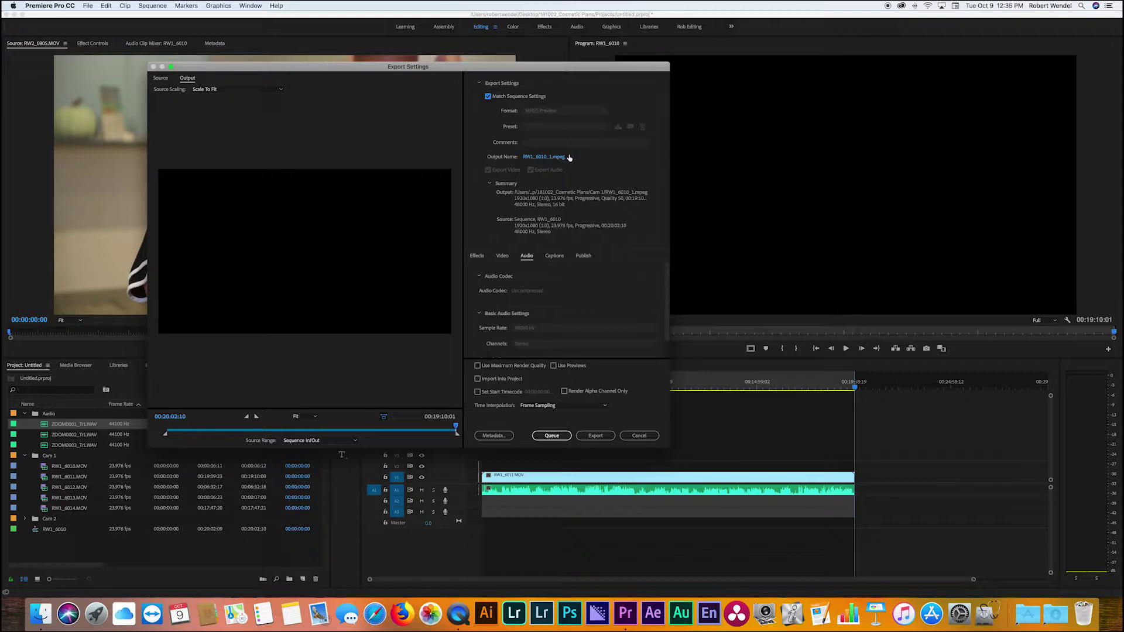
Step: Name the output RW1_6011.mpeg in the Cam 1 folder and export the marked range
{"action": "left_click", "coordinate": [538, 158]}
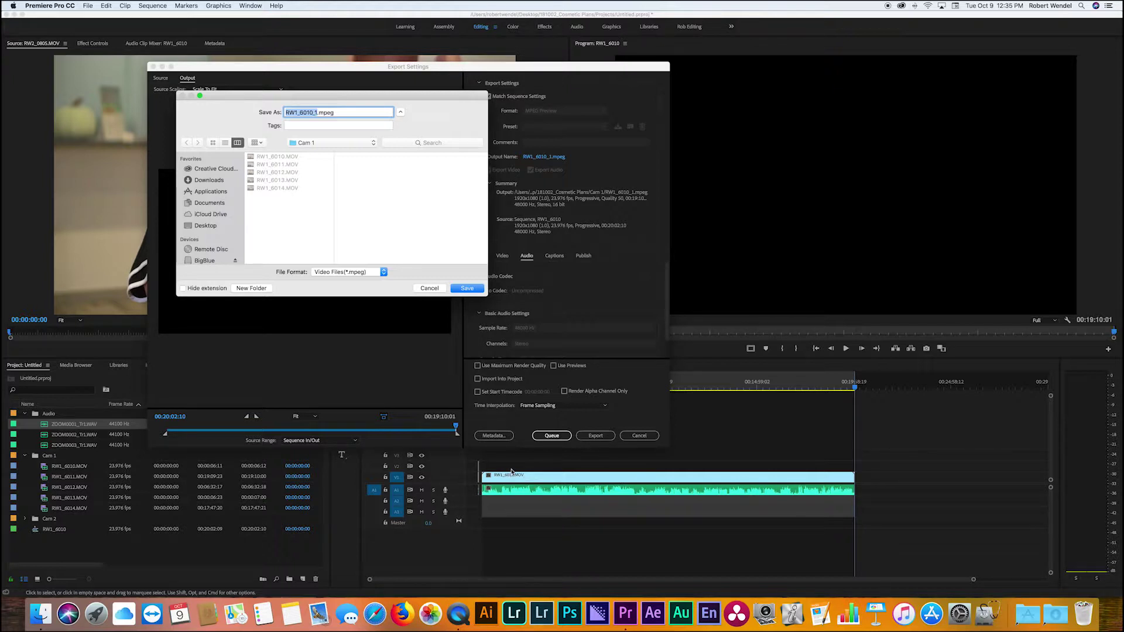
{"action": "type", "text": "RW1_6011"}
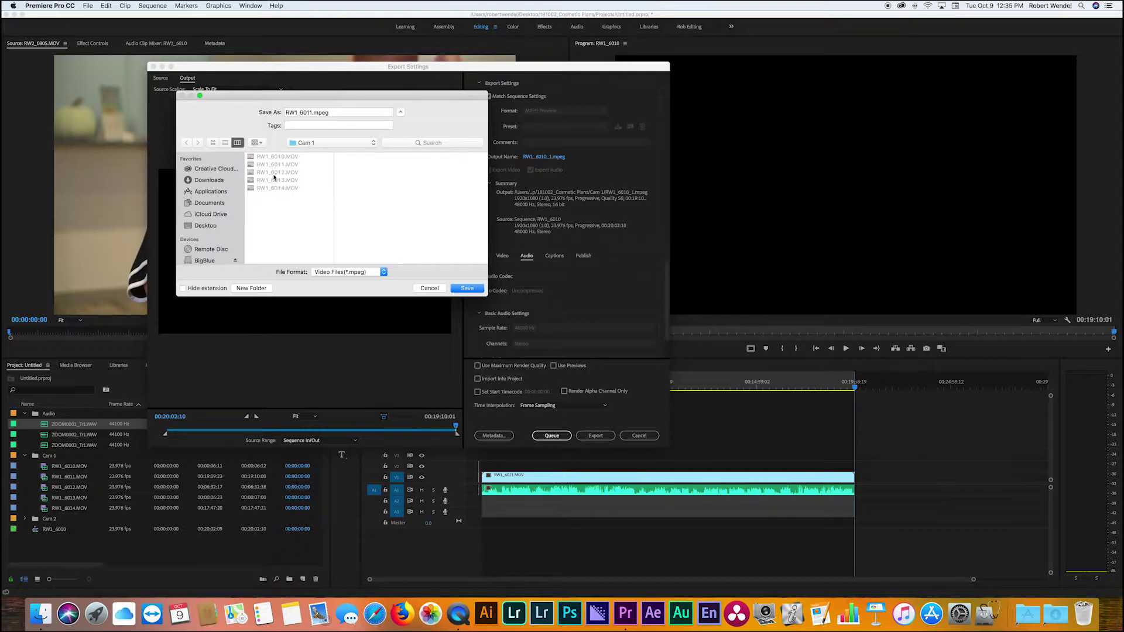
{"action": "left_click", "coordinate": [466, 289]}
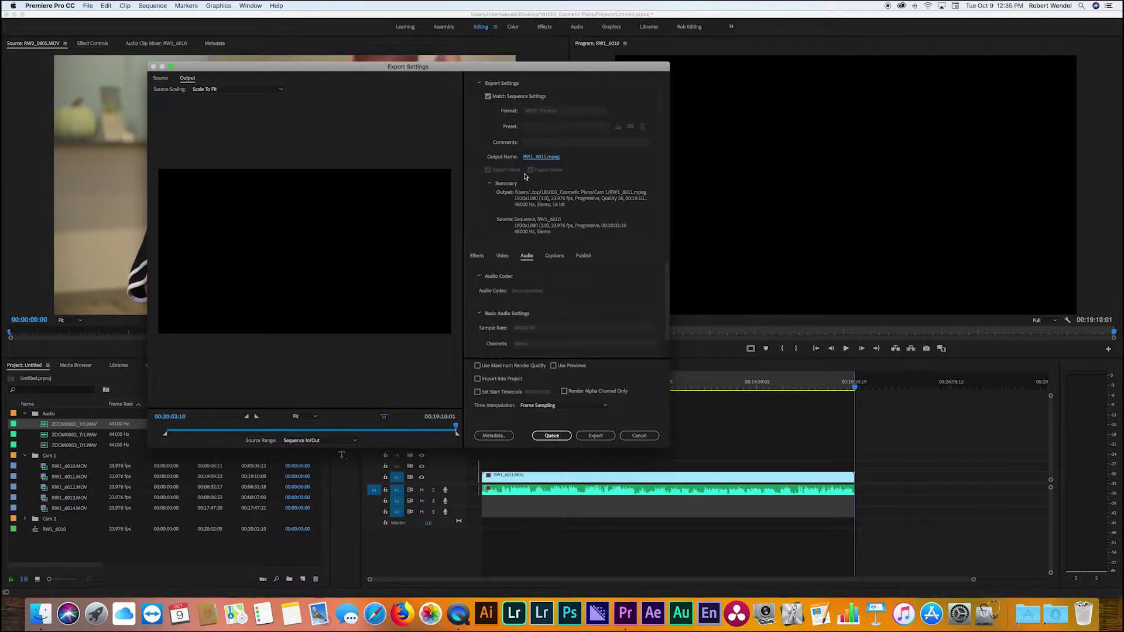
{"action": "left_click", "coordinate": [595, 436]}
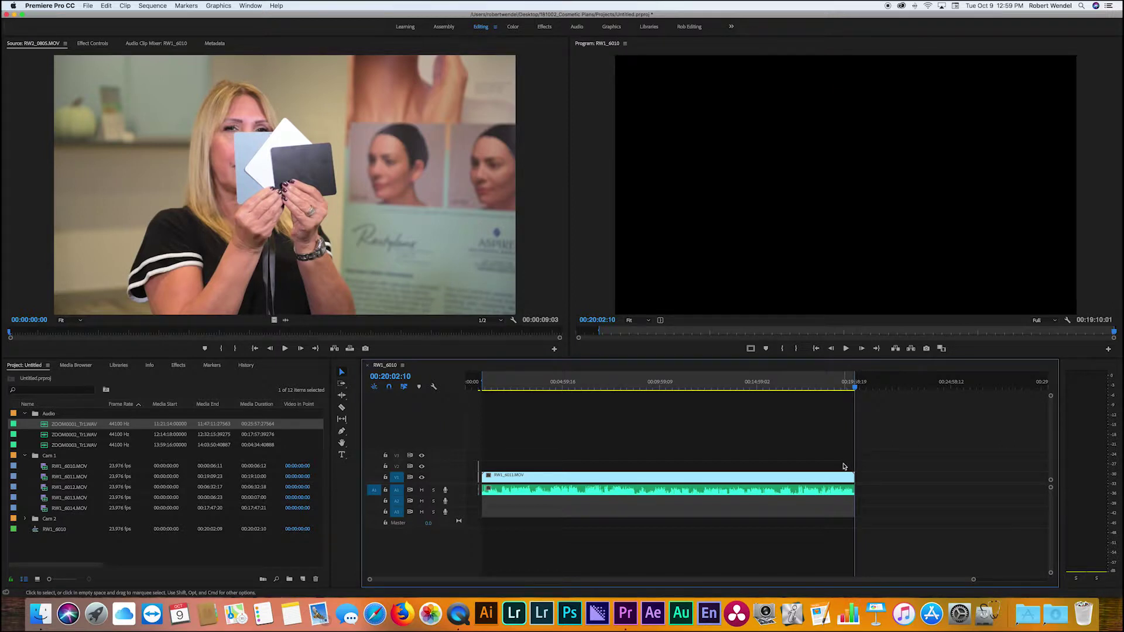
Step: Switch to the Cam 1 folder in Finder and delete the RW1_6011.xmp file
{"action": "key", "text": "ctrl+Up"}
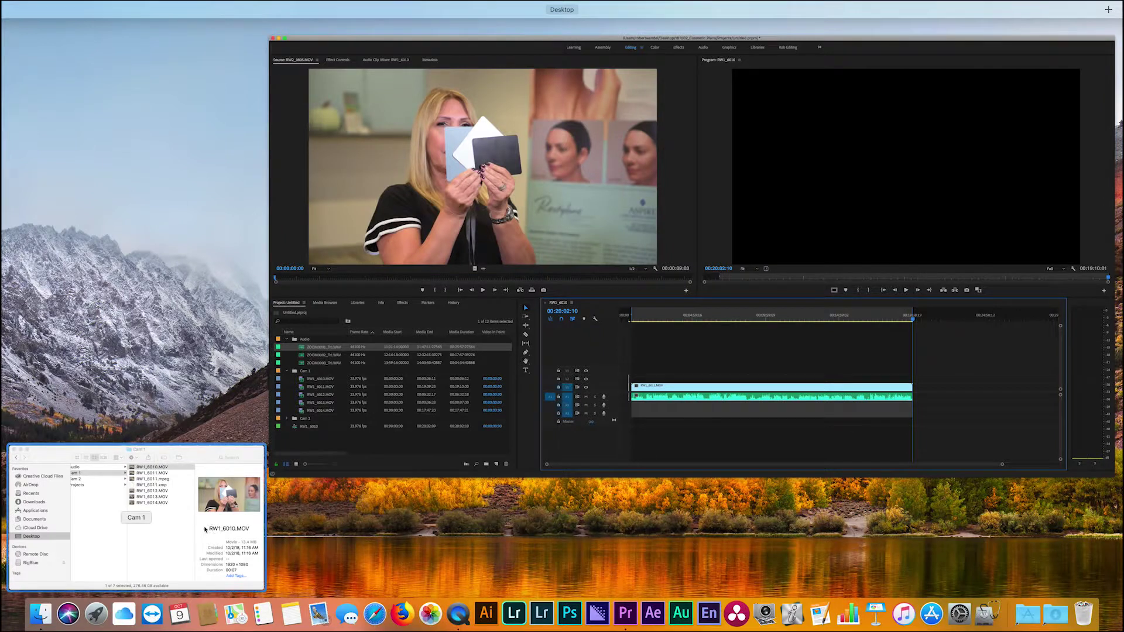
{"action": "left_click", "coordinate": [179, 537]}
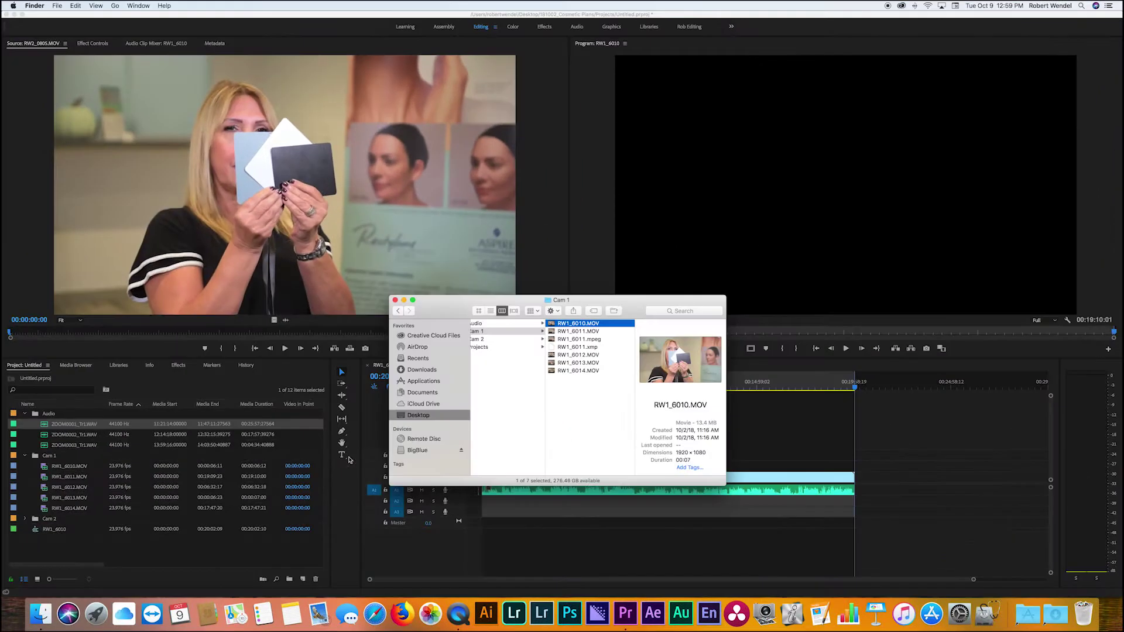
{"action": "left_click", "coordinate": [589, 348]}
{"action": "key", "text": "super+BackSpace"}
{"action": "left_click", "coordinate": [589, 348]}
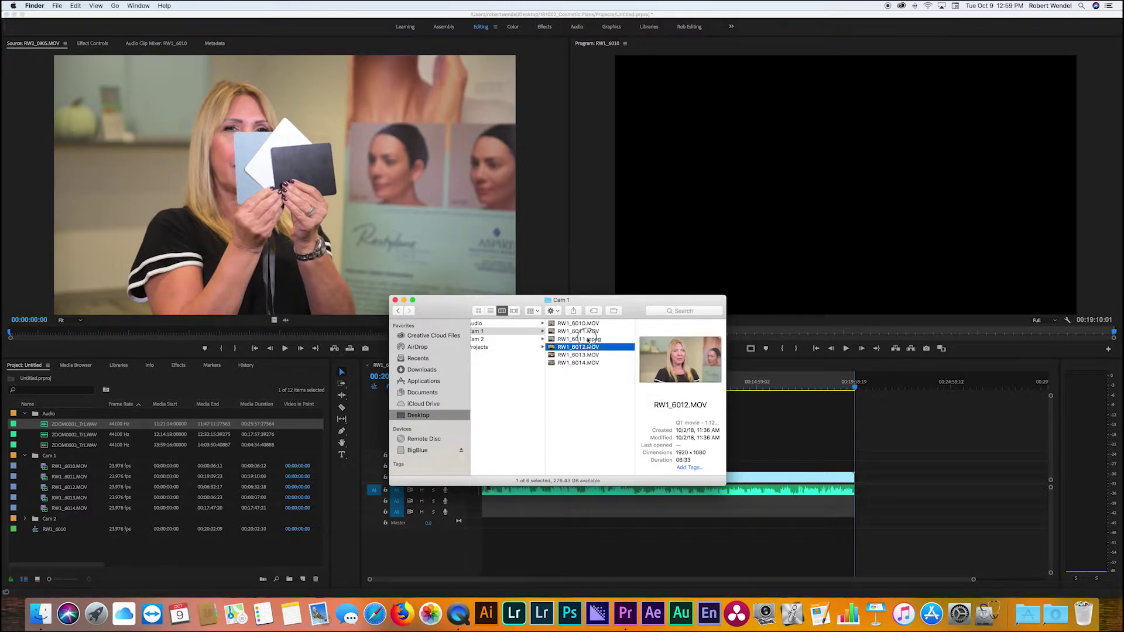
Step: Preview the original RW1_6011.MOV from the Cam 1 folder and listen to a section of its camera audio
{"action": "left_click", "coordinate": [585, 332]}
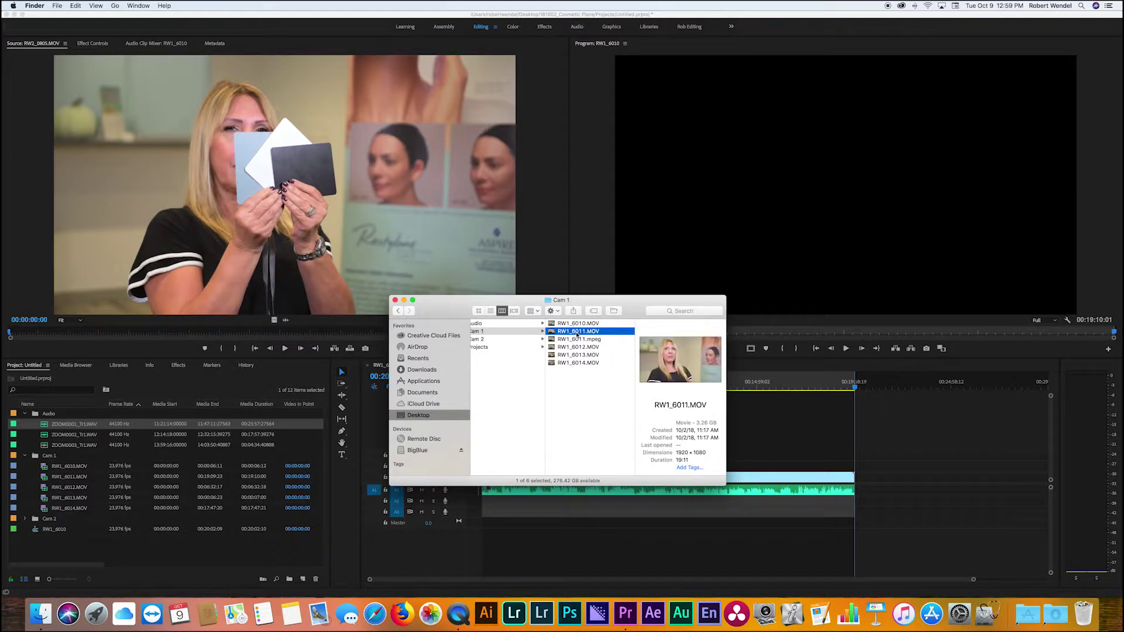
{"action": "key", "text": "space"}
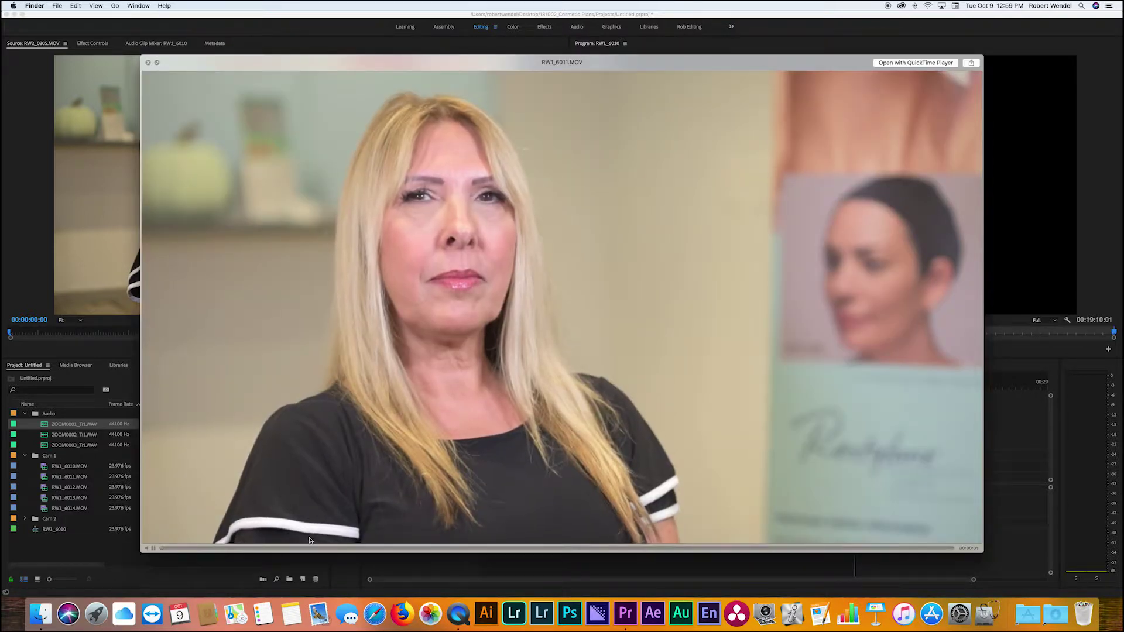
{"action": "left_click", "coordinate": [328, 548]}
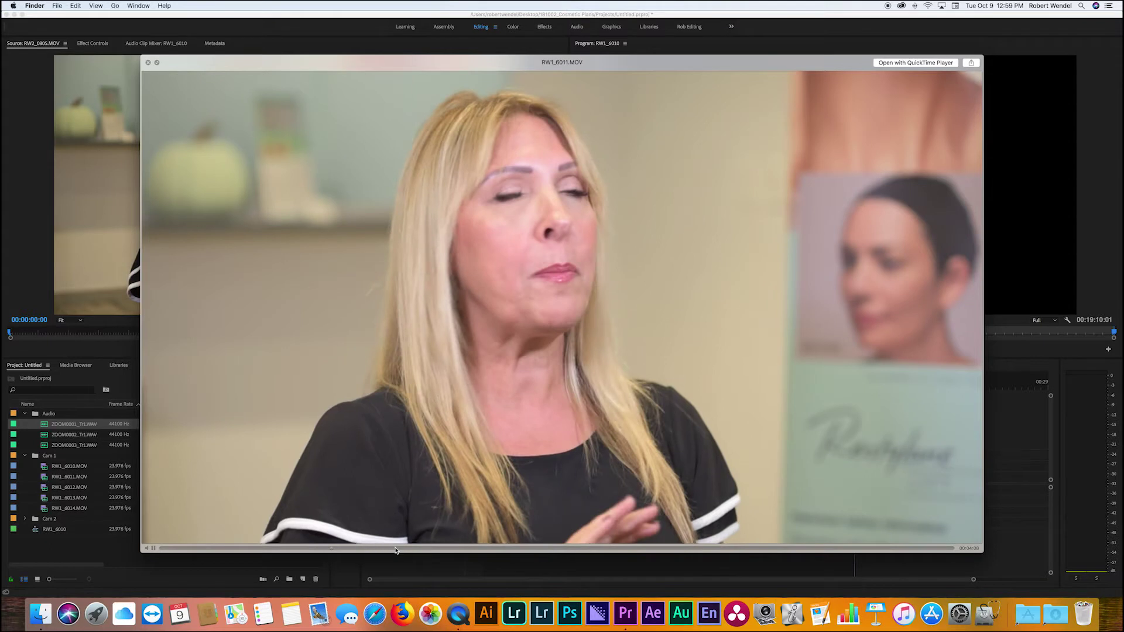
{"action": "key", "text": "space"}
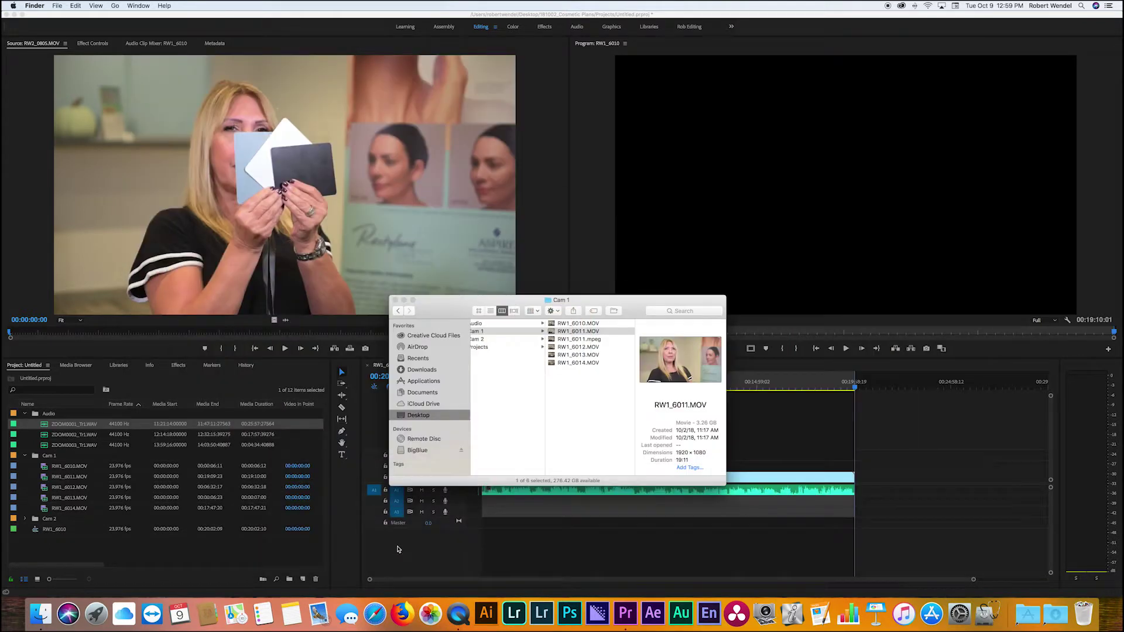
Step: Preview the exported RW1_6011.mpeg and listen to a section of its replacement audio
{"action": "left_click", "coordinate": [570, 340]}
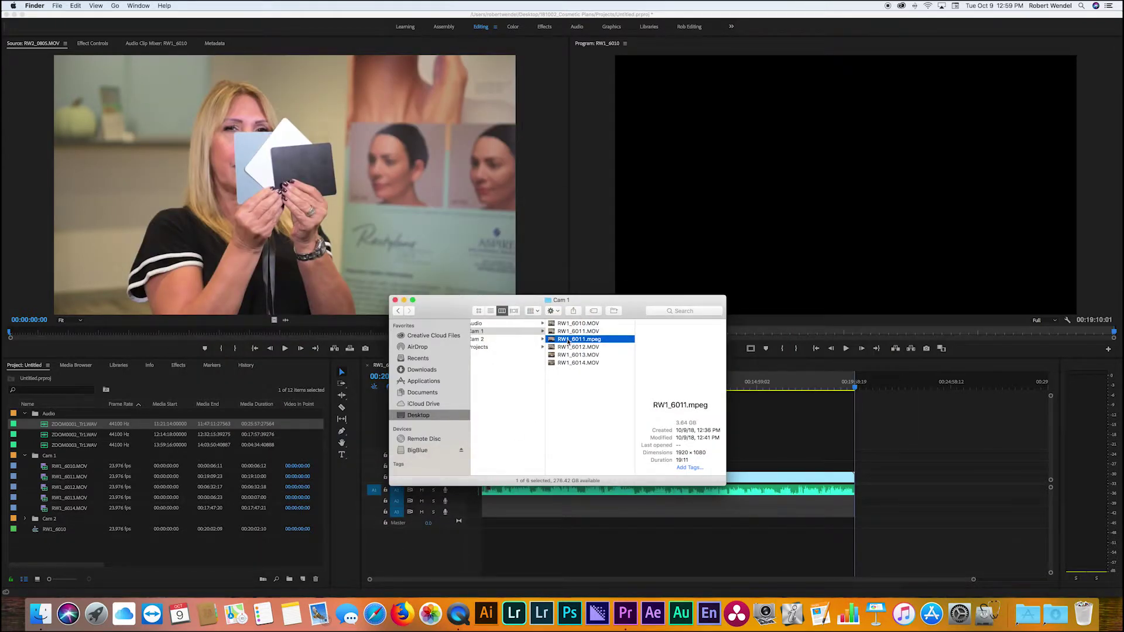
{"action": "key", "text": "space"}
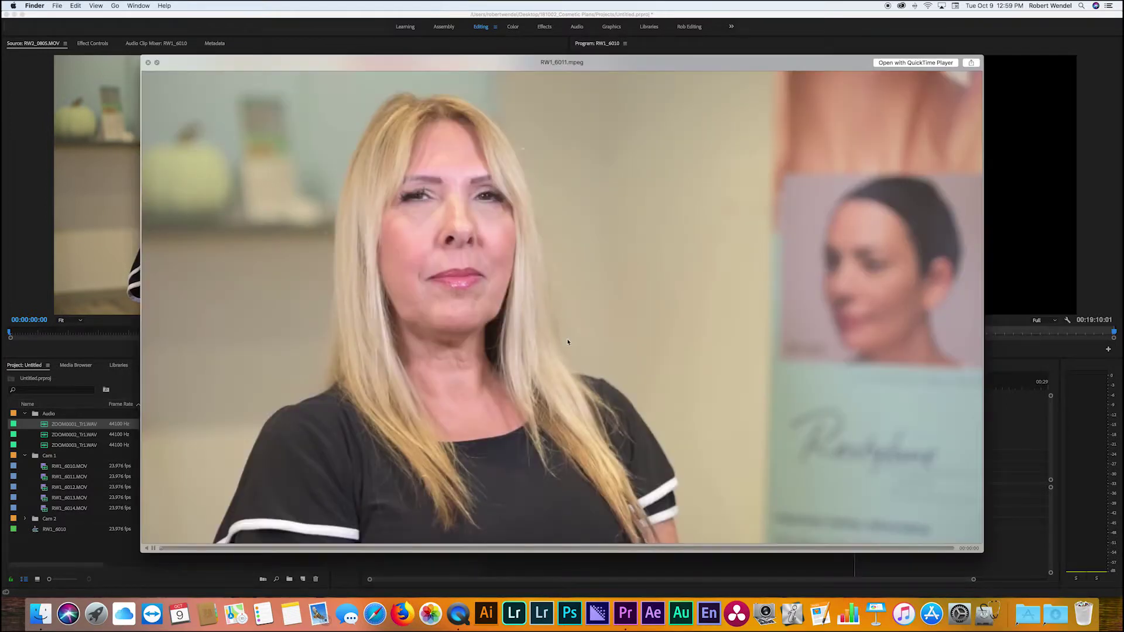
{"action": "left_click", "coordinate": [354, 549]}
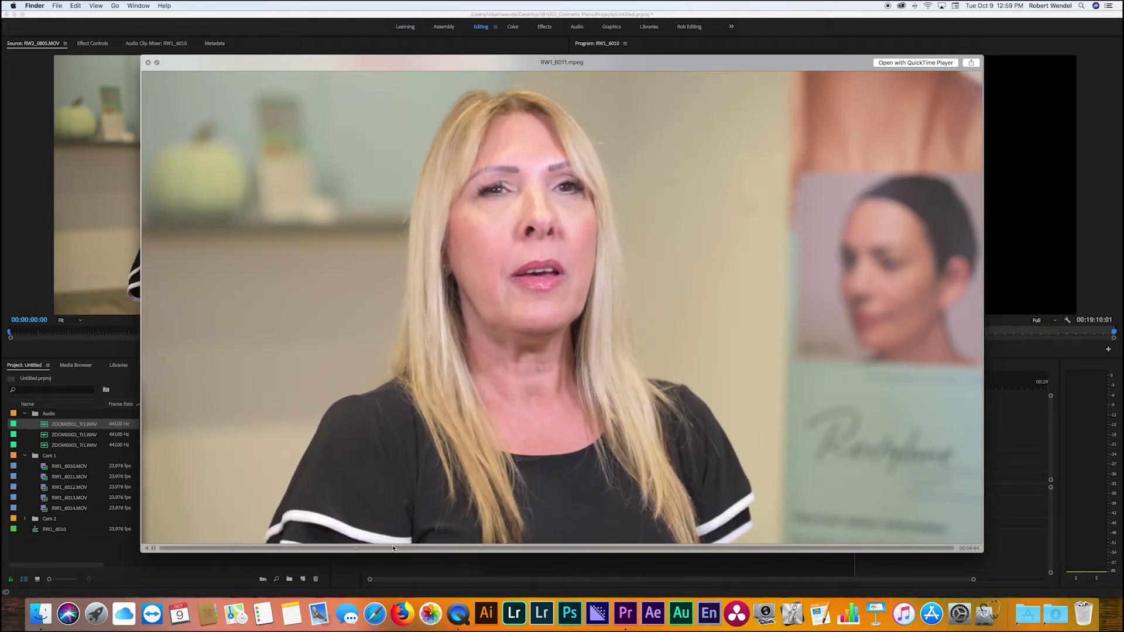
{"action": "key", "text": "space"}
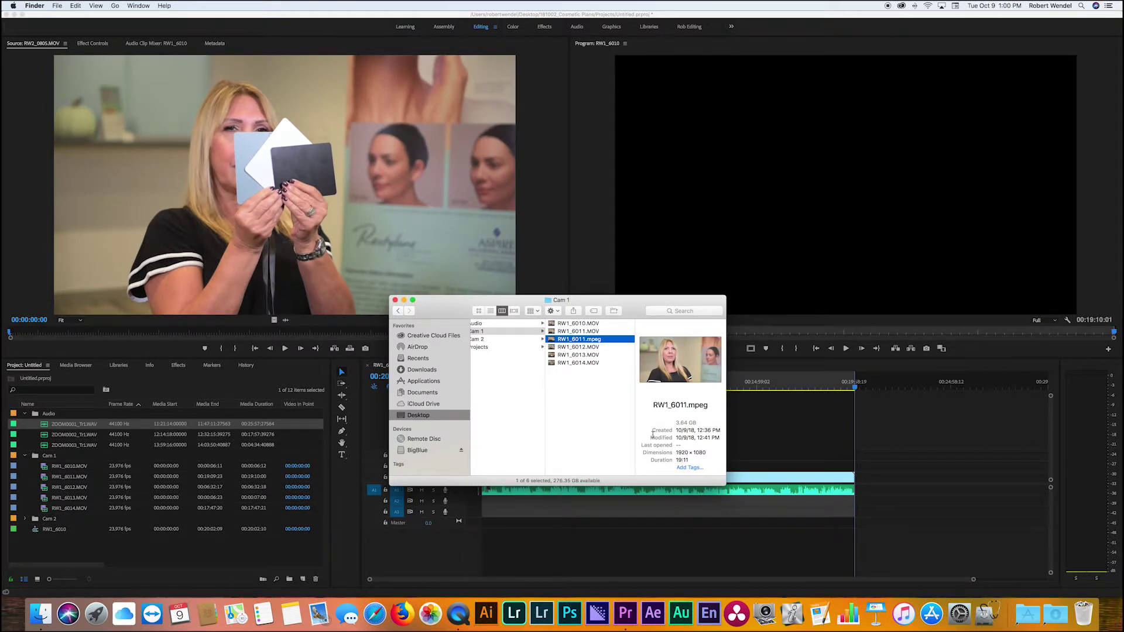
Step: Return to Premiere Pro, make RW1_6011.MOV in the edit offline with media files remaining on disk, and check the edit around 00:00:42:22
{"action": "left_click", "coordinate": [782, 439]}
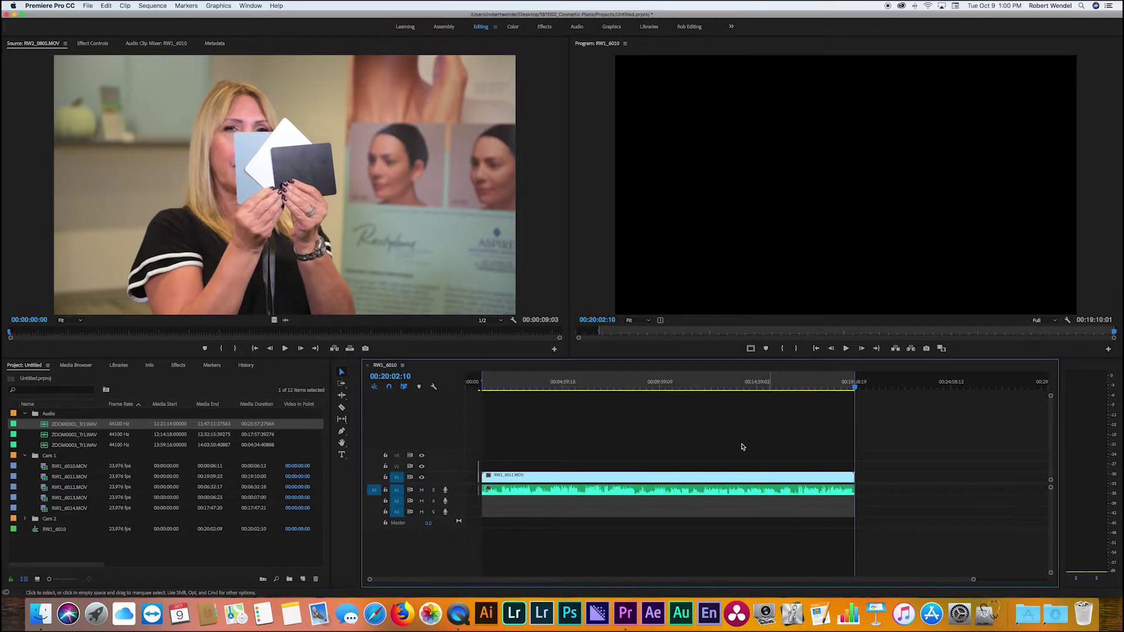
{"action": "left_click", "coordinate": [479, 387]}
{"action": "key", "text": "="}
{"action": "key", "text": "="}
{"action": "key", "text": "="}
{"action": "key", "text": "="}
{"action": "key", "text": "="}
{"action": "key", "text": "="}
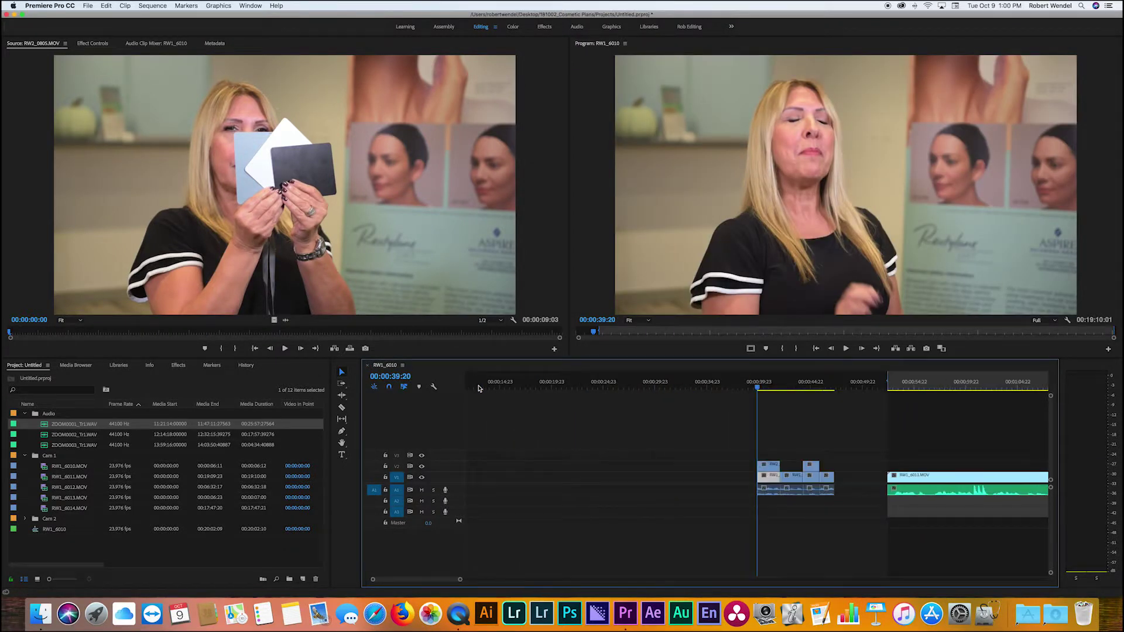
{"action": "right_click", "coordinate": [780, 481]}
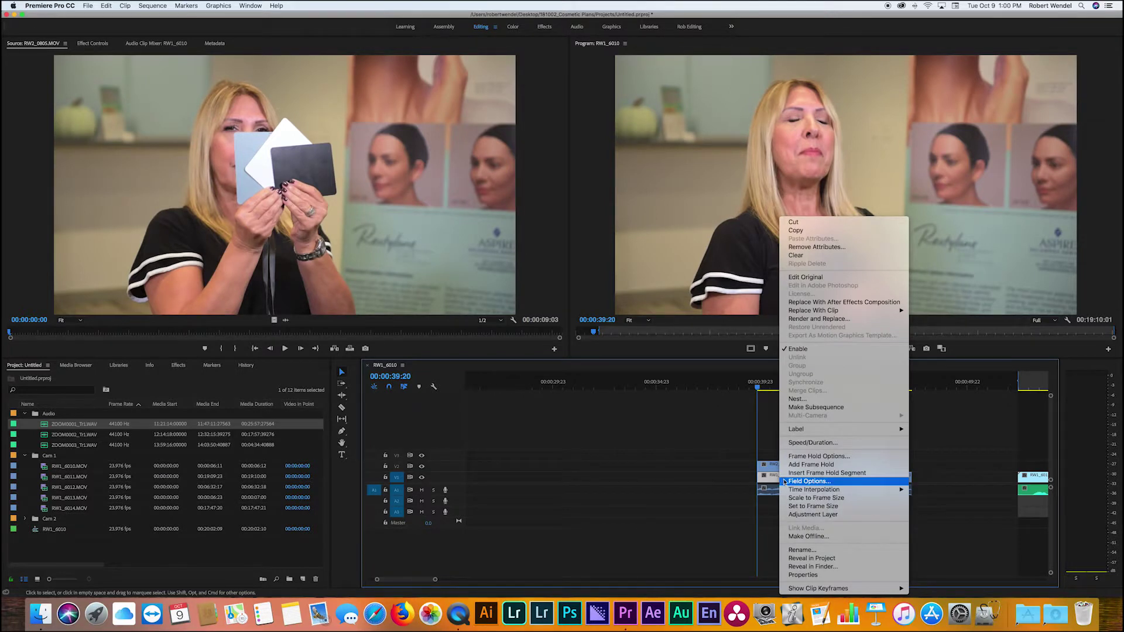
{"action": "left_click", "coordinate": [806, 538]}
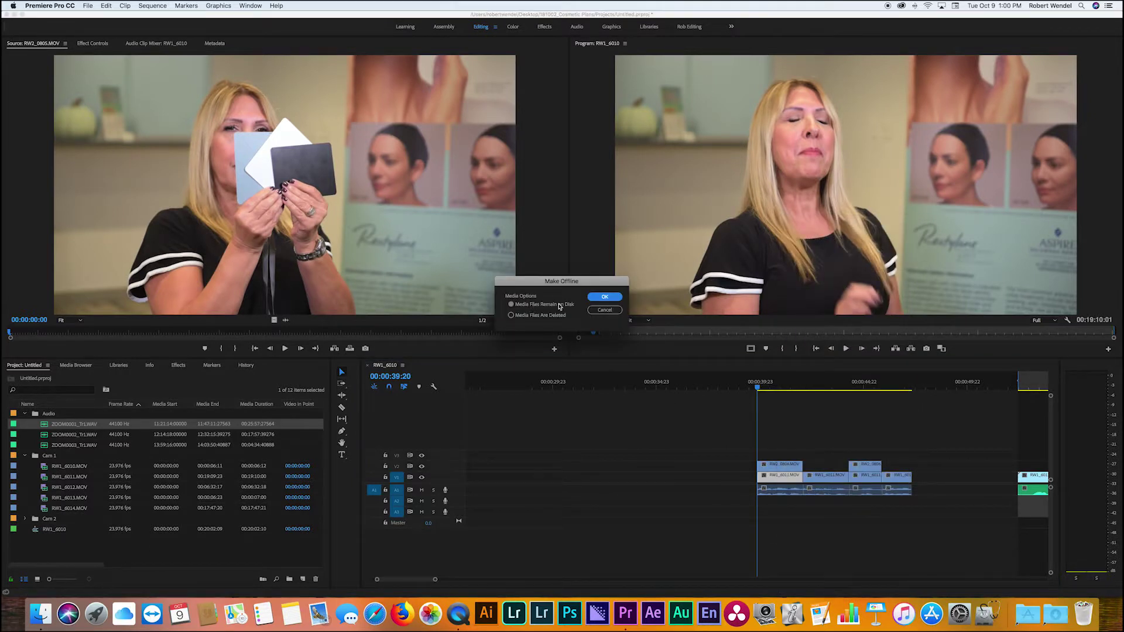
{"action": "left_click", "coordinate": [609, 298]}
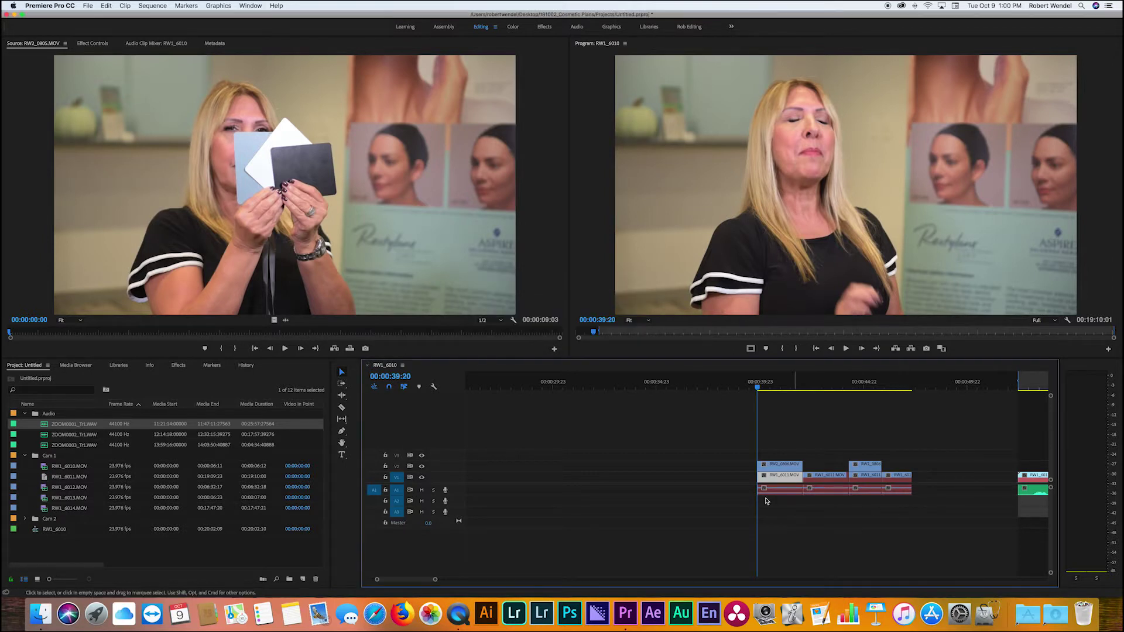
{"action": "left_click", "coordinate": [821, 385]}
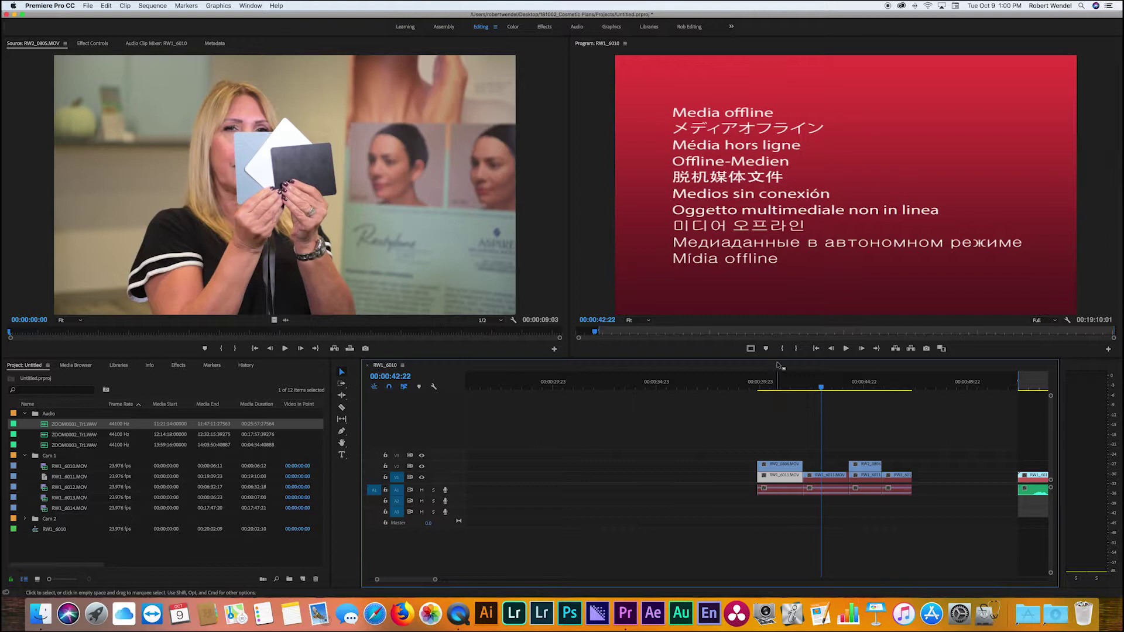
{"action": "left_click", "coordinate": [777, 385]}
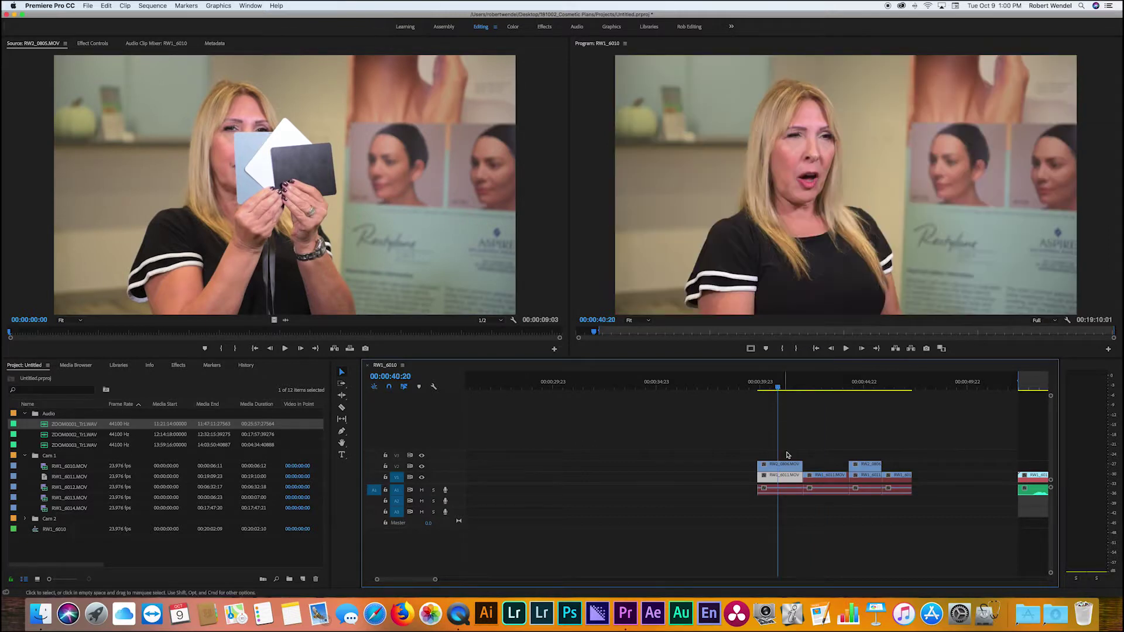
Step: Relink the offline RW1_6011.MOV to RW1_6011.mpeg in the Cam 1 folder, with Display Only Exact Name Matches turned off
{"action": "right_click", "coordinate": [769, 481]}
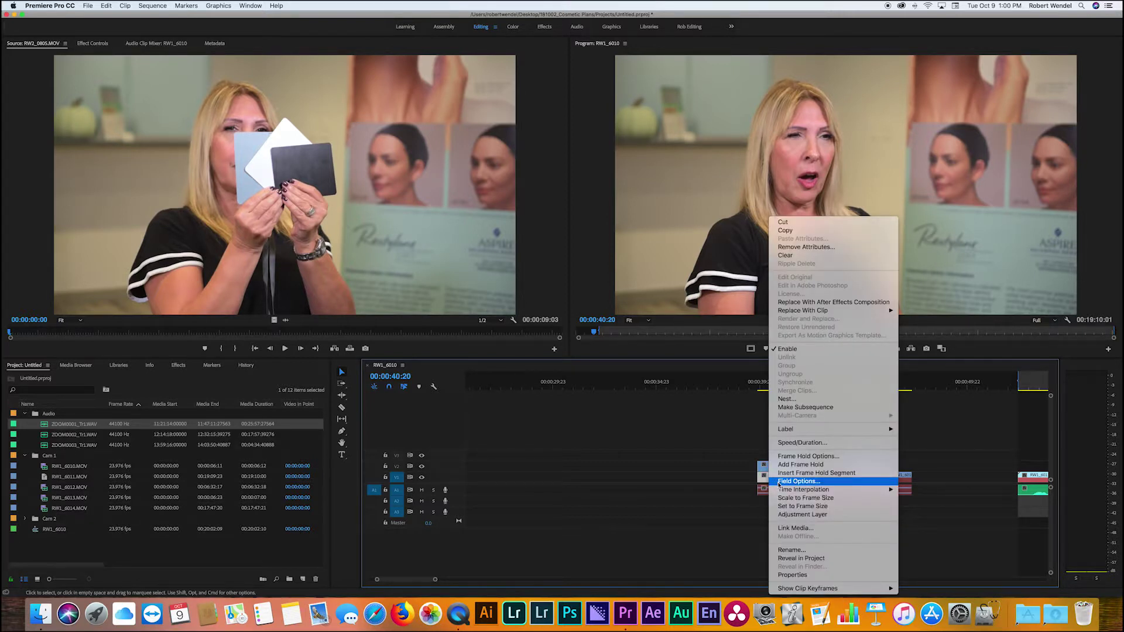
{"action": "left_click", "coordinate": [805, 529]}
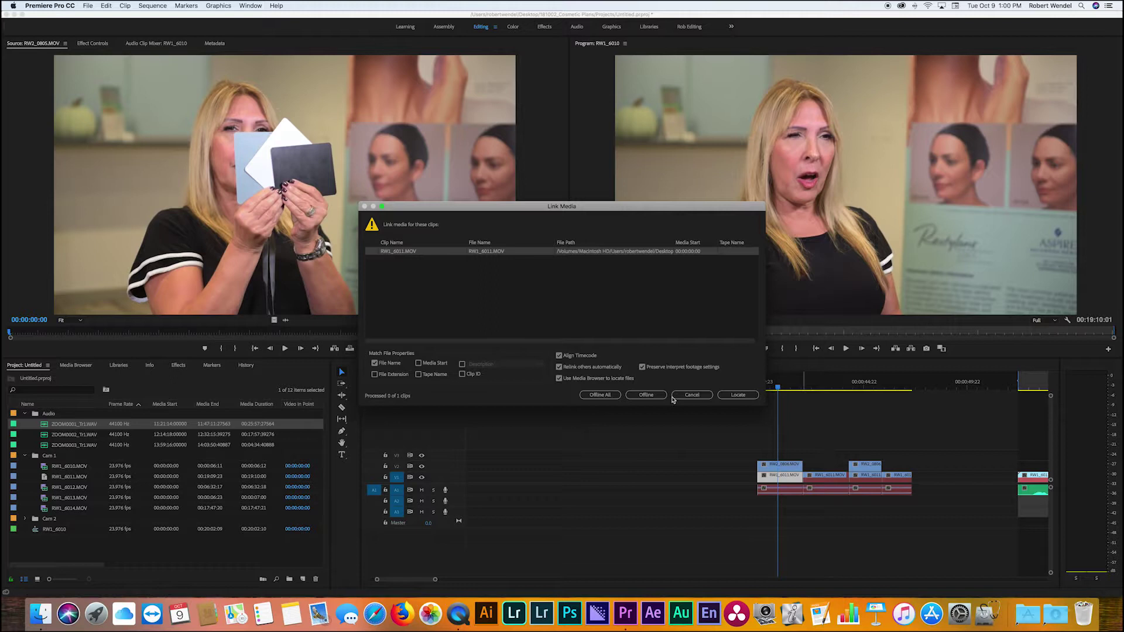
{"action": "left_click", "coordinate": [729, 396]}
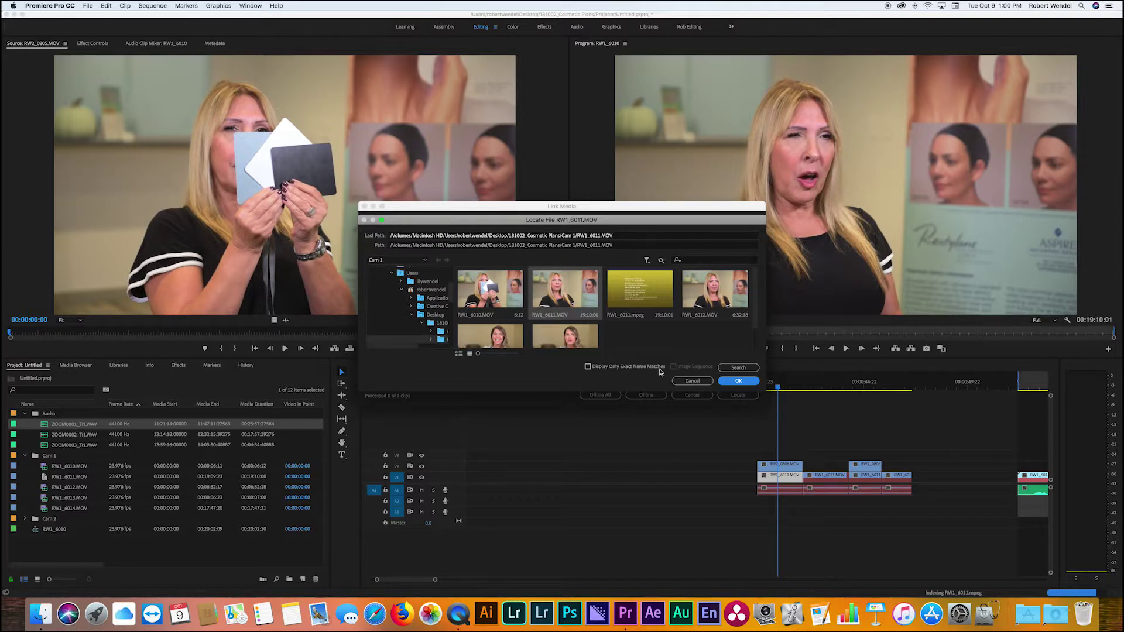
{"action": "left_click", "coordinate": [588, 367]}
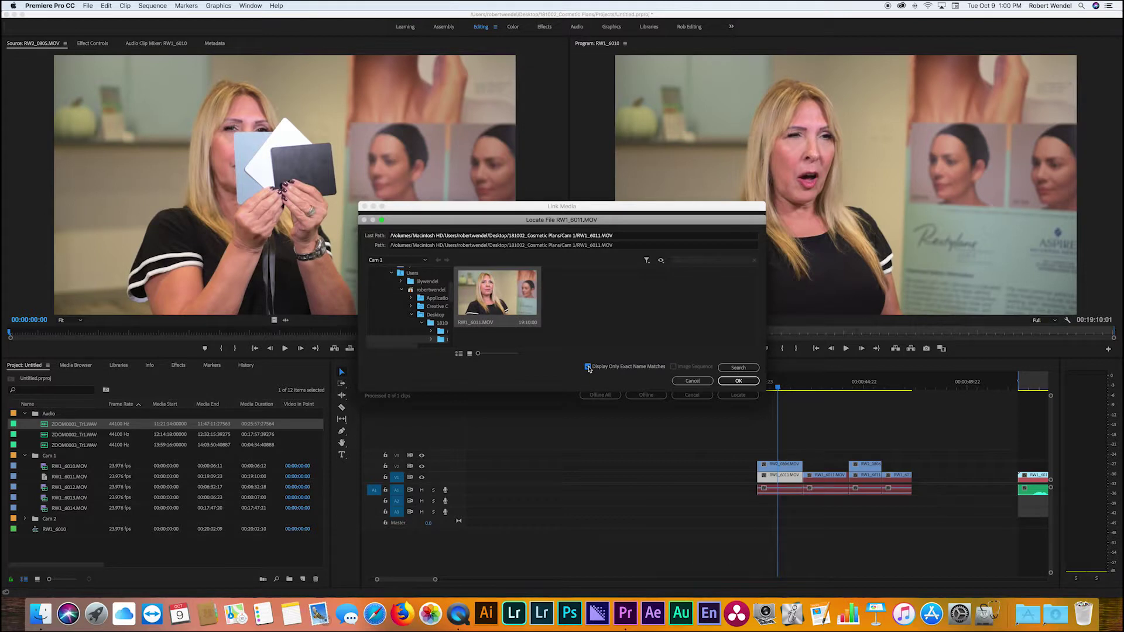
{"action": "left_click", "coordinate": [589, 367]}
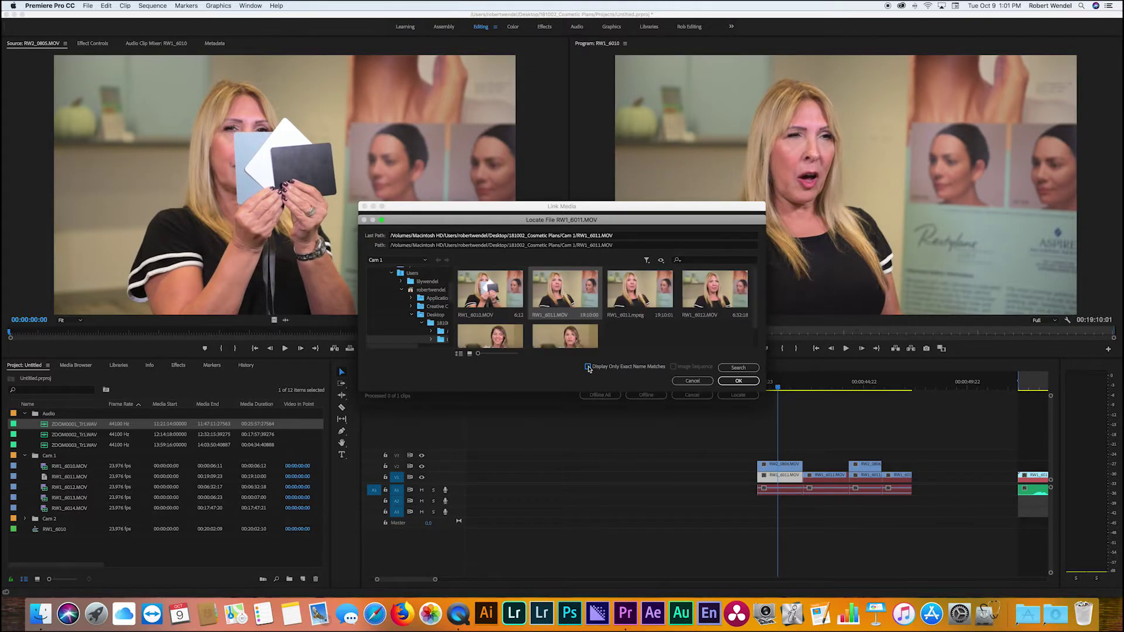
{"action": "left_click", "coordinate": [639, 310]}
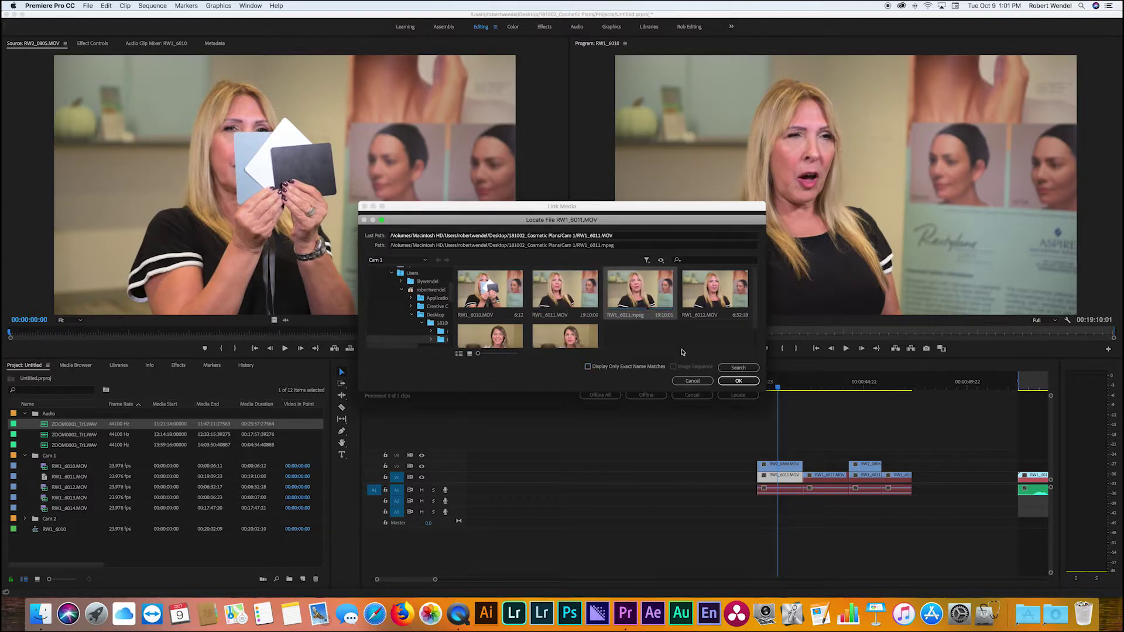
{"action": "left_click", "coordinate": [738, 381]}
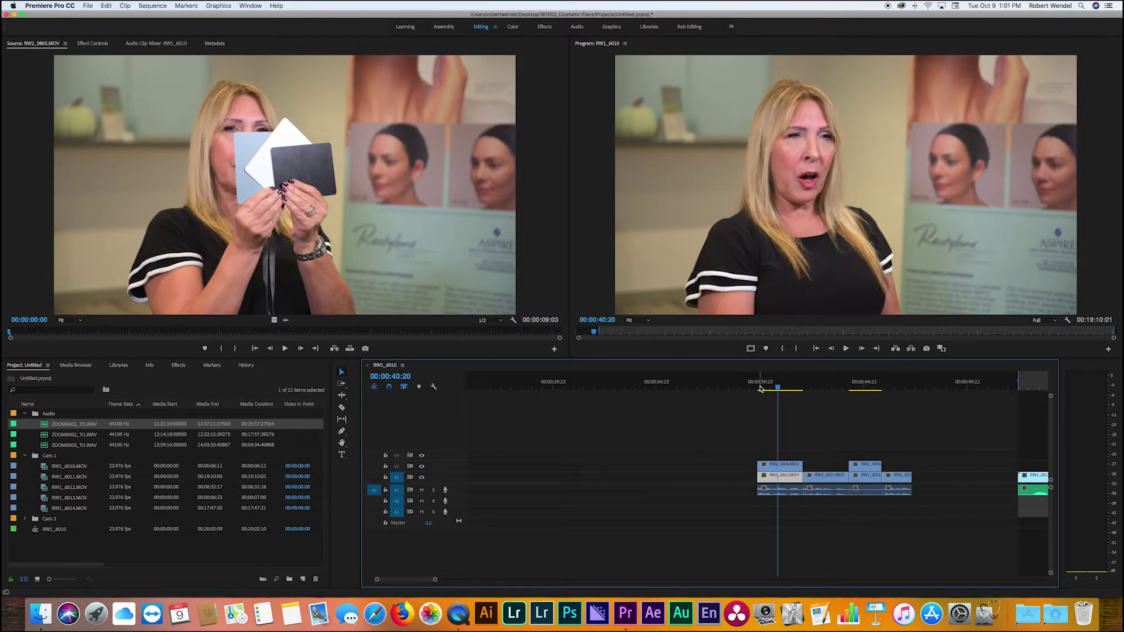
Step: Play the multi-camera edit from 00:00:40:20 to check the relinked clip's replacement audio
{"action": "left_click", "coordinate": [789, 467]}
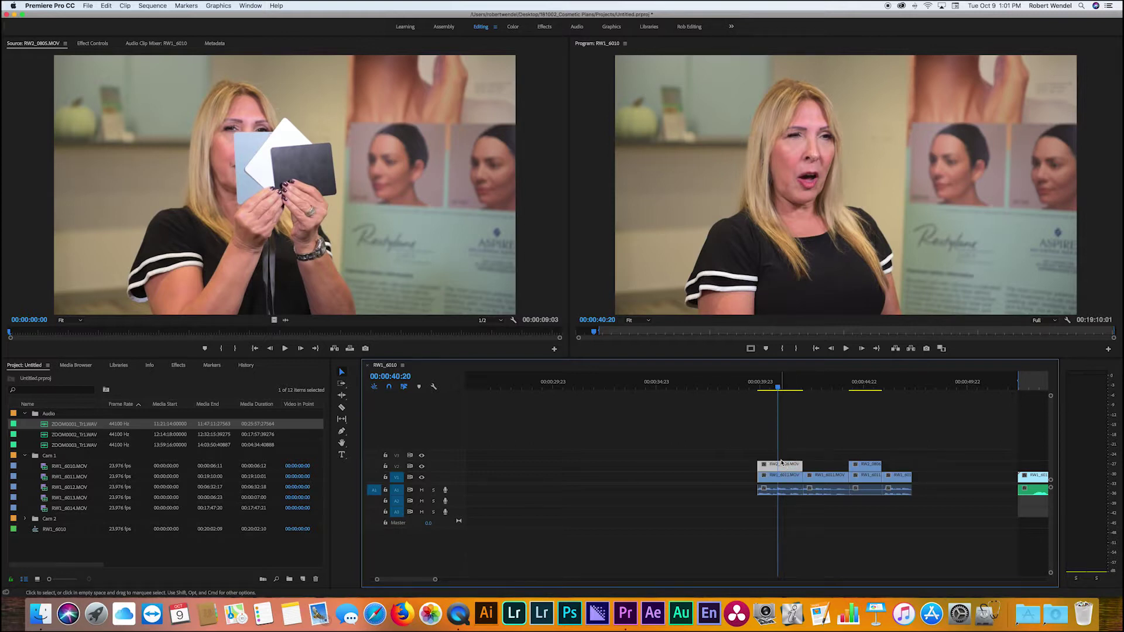
{"action": "left_click", "coordinate": [785, 476]}
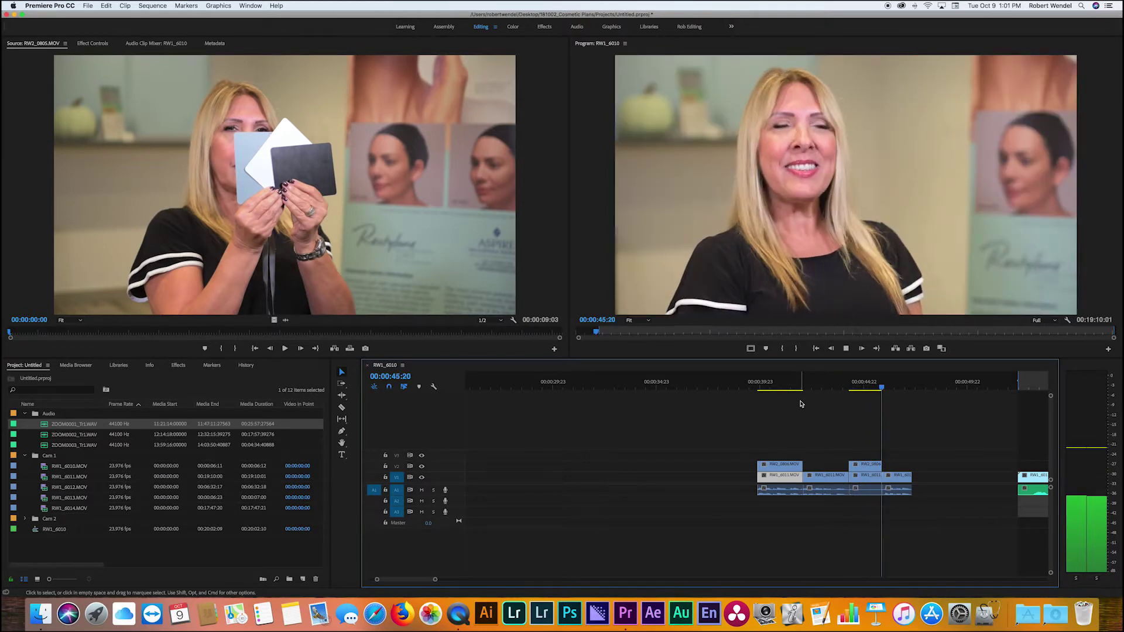
{"action": "key", "text": "space"}
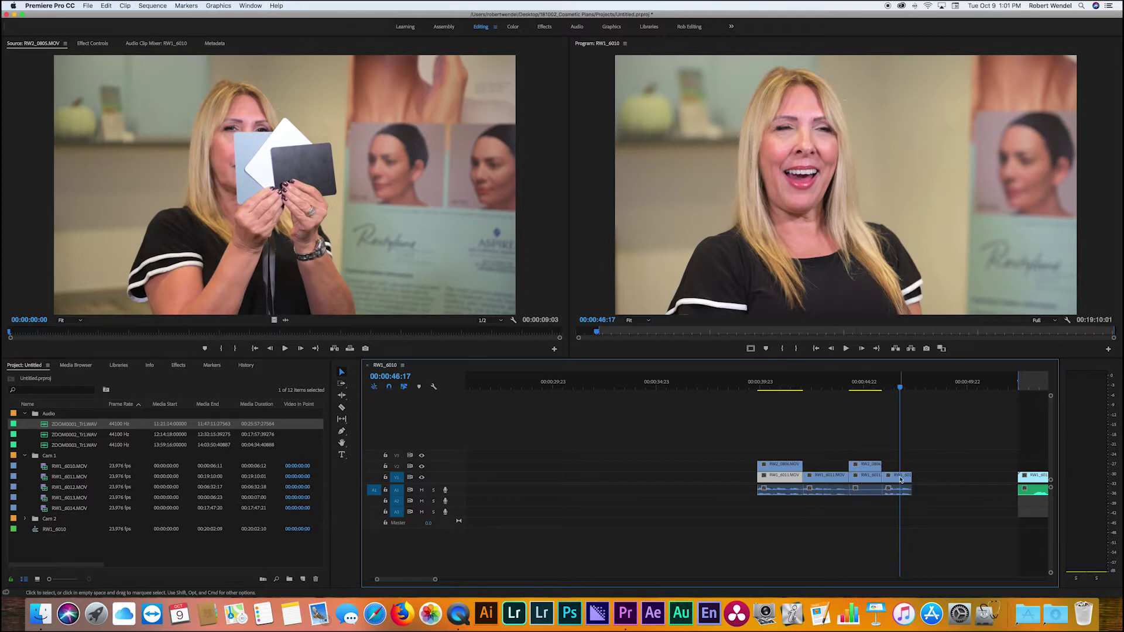
Step: Delete the full-length RW1_6011.MOV clip and its recorder audio that follow the short edit in the sequence
{"action": "key", "text": "minus"}
{"action": "key", "text": "minus"}
{"action": "key", "text": "minus"}
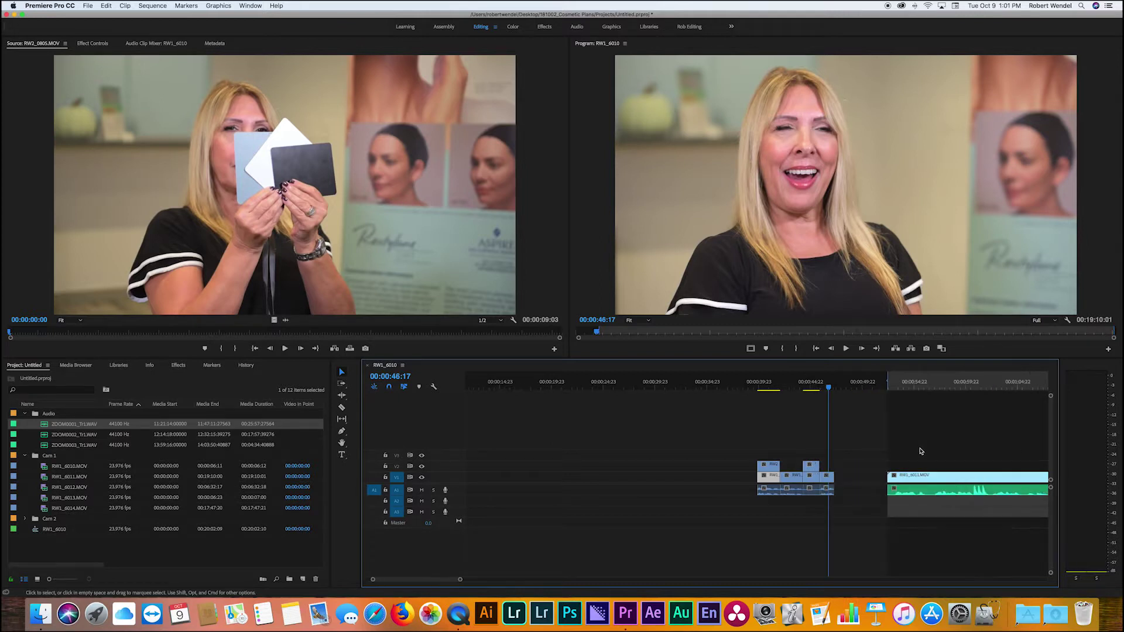
{"action": "left_click_drag", "start_coordinate": [895, 454], "coordinate": [879, 518]}
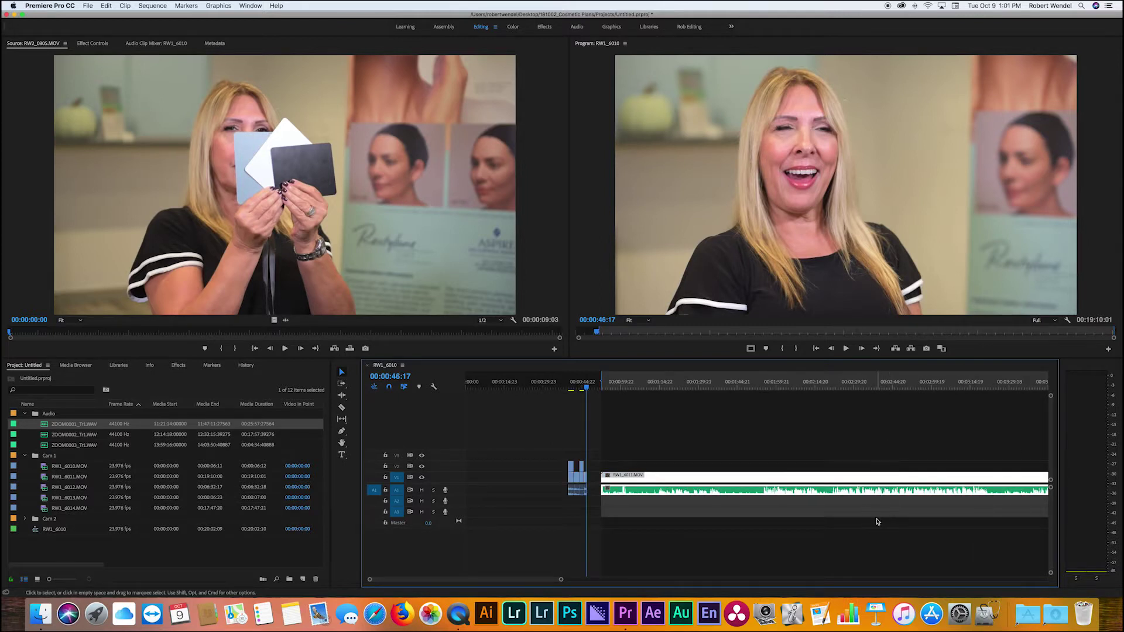
{"action": "key", "text": "Delete"}
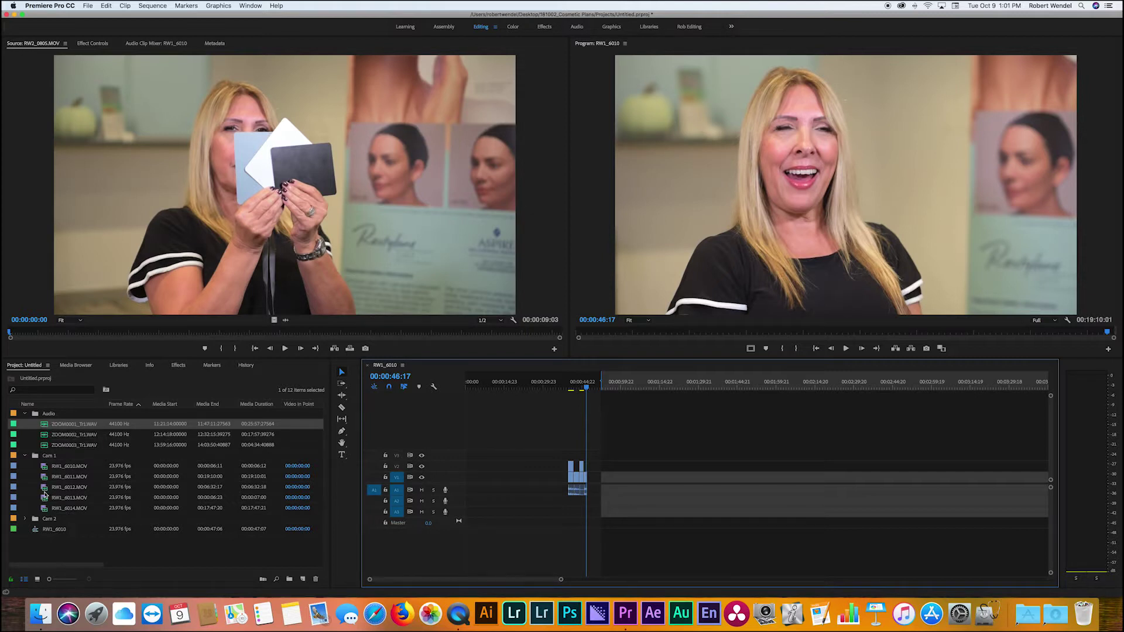
Step: Add RW1_6012.MOV to the sequence after the short edit and listen to a section around 00:01:12:19
{"action": "left_click_drag", "start_coordinate": [43, 491], "coordinate": [641, 496]}
{"action": "left_click", "coordinate": [653, 385]}
{"action": "key", "text": "space"}
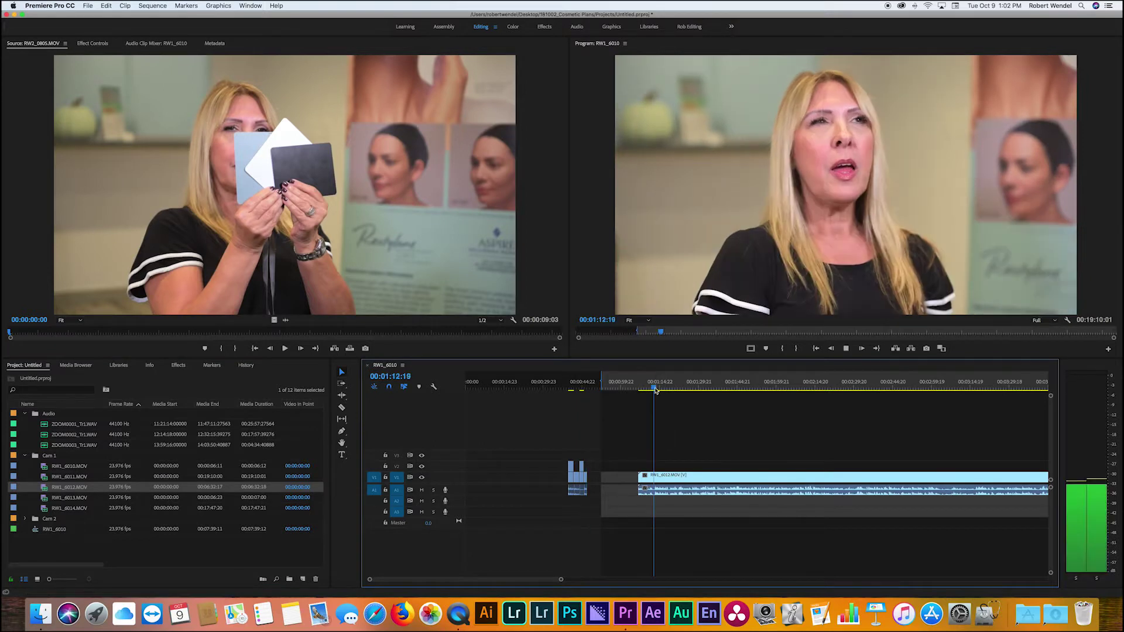
{"action": "key", "text": "space"}
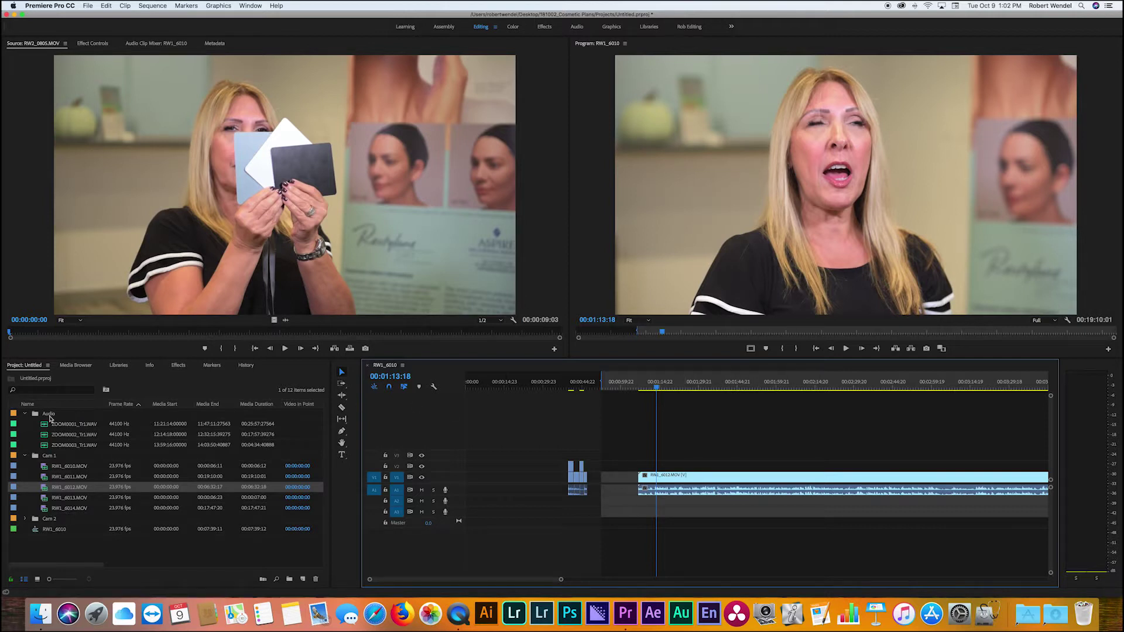
Step: Place ZOOM0001_Tr1.WAV on track A2 and move RW1_6012.MOV so it ends with the recorder audio
{"action": "left_click_drag", "start_coordinate": [43, 428], "coordinate": [626, 501]}
{"action": "key", "text": "minus"}
{"action": "key", "text": "minus"}
{"action": "key", "text": "minus"}
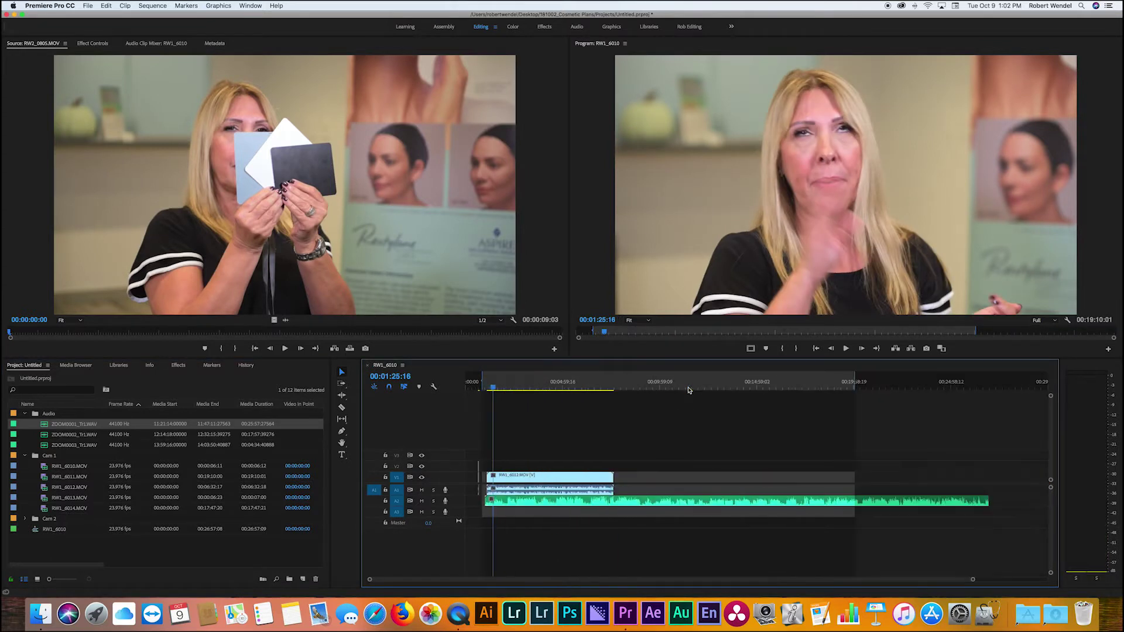
{"action": "left_click_drag", "start_coordinate": [554, 479], "coordinate": [931, 473]}
Step: Zoom in on the start of RW1_6012.MOV at 00:20:24:15 and enlarge the Audio 1 track to show its waveforms
{"action": "left_click", "coordinate": [866, 387]}
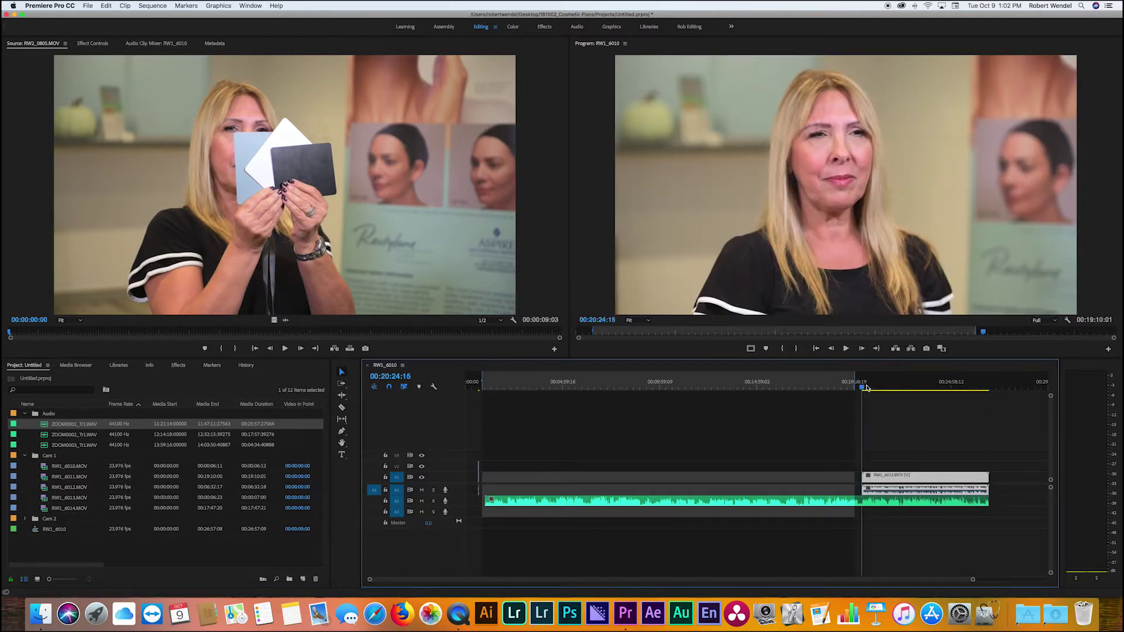
{"action": "key", "text": "equal"}
{"action": "key", "text": "equal"}
{"action": "key", "text": "equal"}
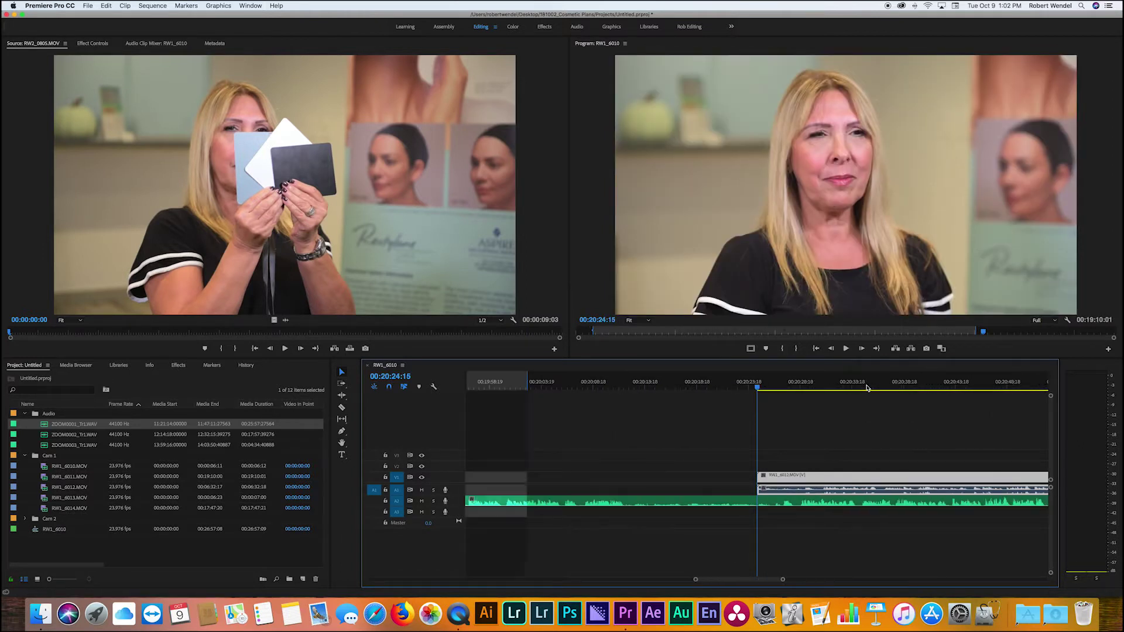
{"action": "double_click", "coordinate": [451, 494]}
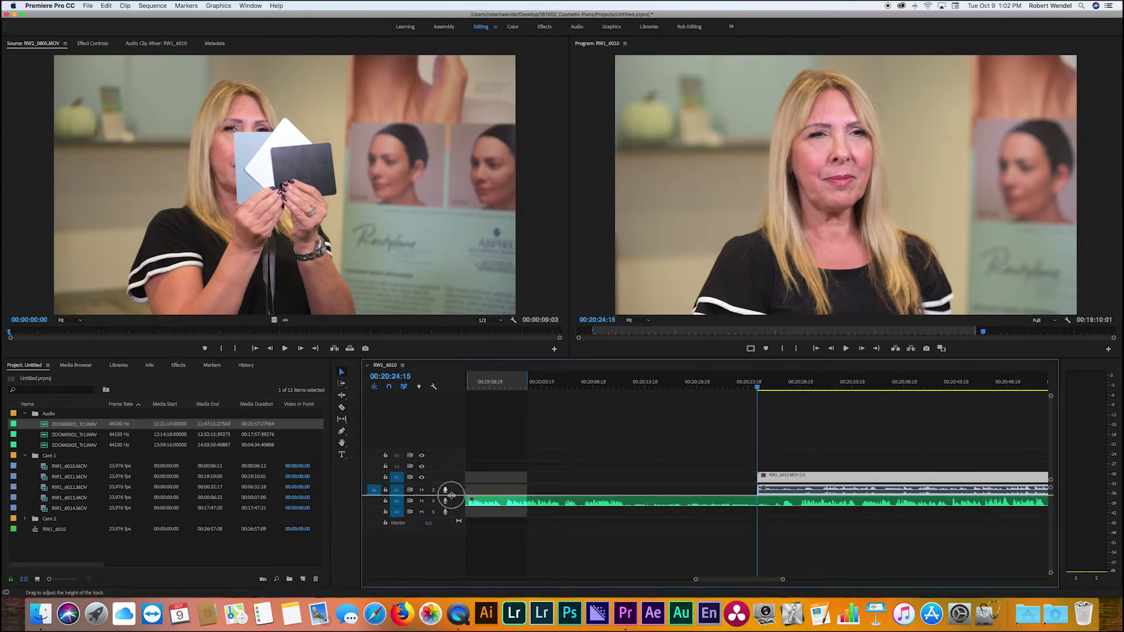
{"action": "left_click_drag", "start_coordinate": [461, 545], "coordinate": [463, 563]}
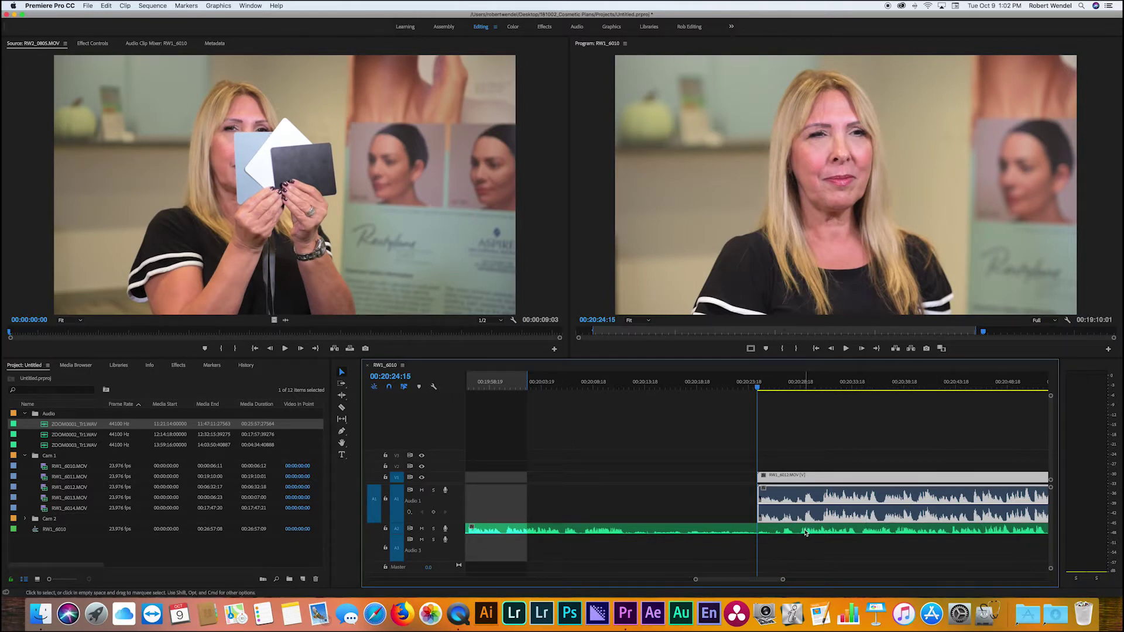
Step: Shift the recorder audio later to match the RW1_6012.MOV camera waveform, fine-tuning its alignment at 00:20:31:01
{"action": "left_click", "coordinate": [804, 384]}
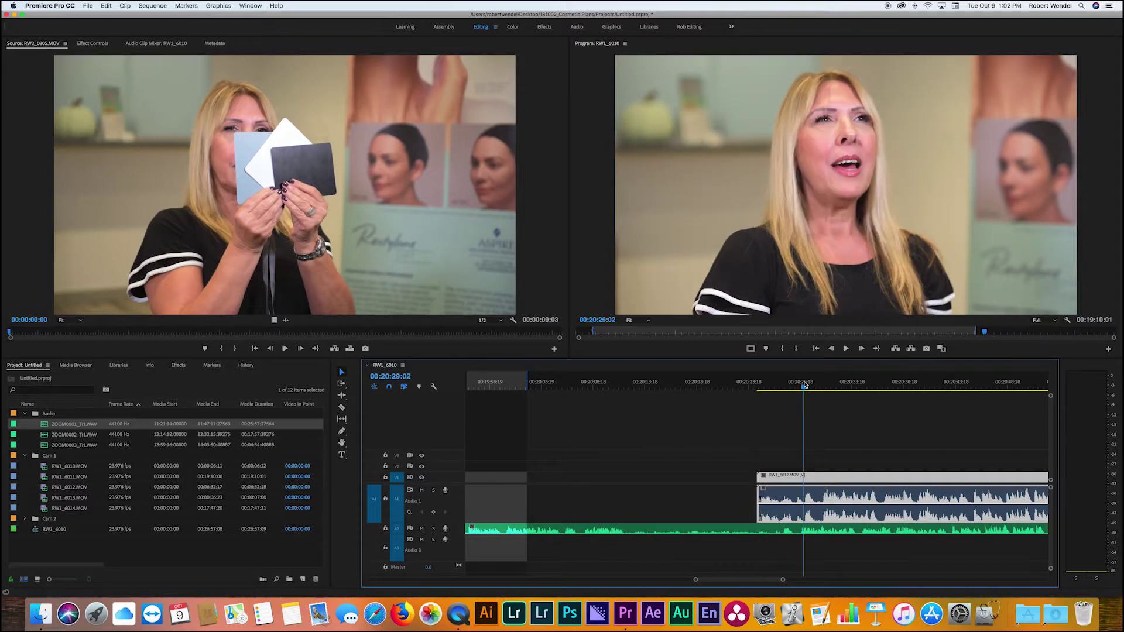
{"action": "key", "text": "equal"}
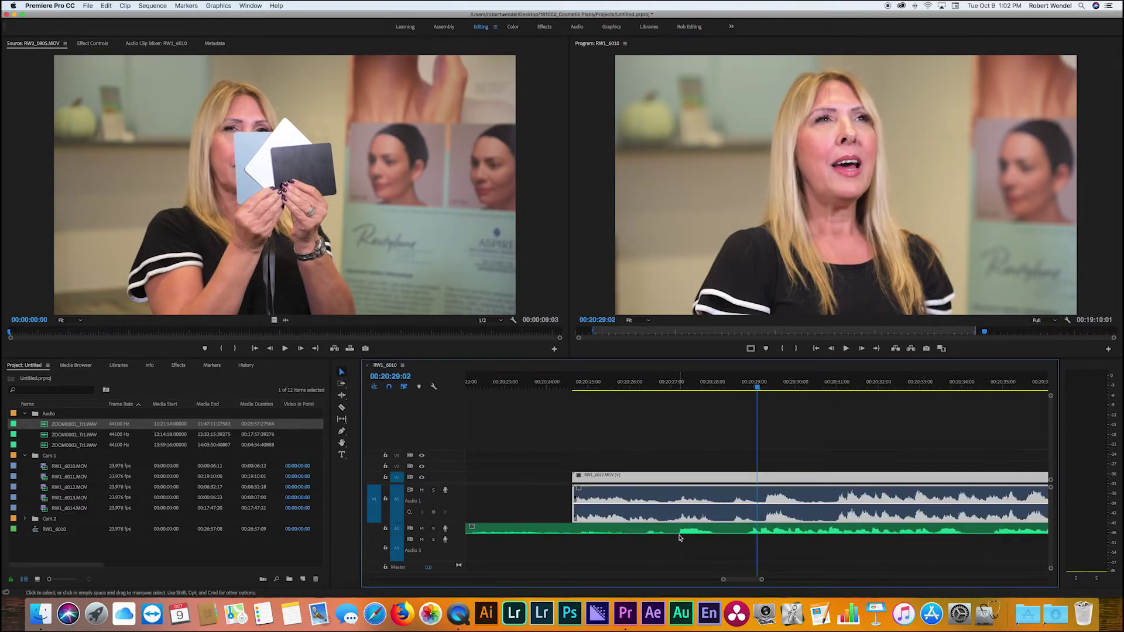
{"action": "left_click_drag", "start_coordinate": [688, 536], "coordinate": [771, 533]}
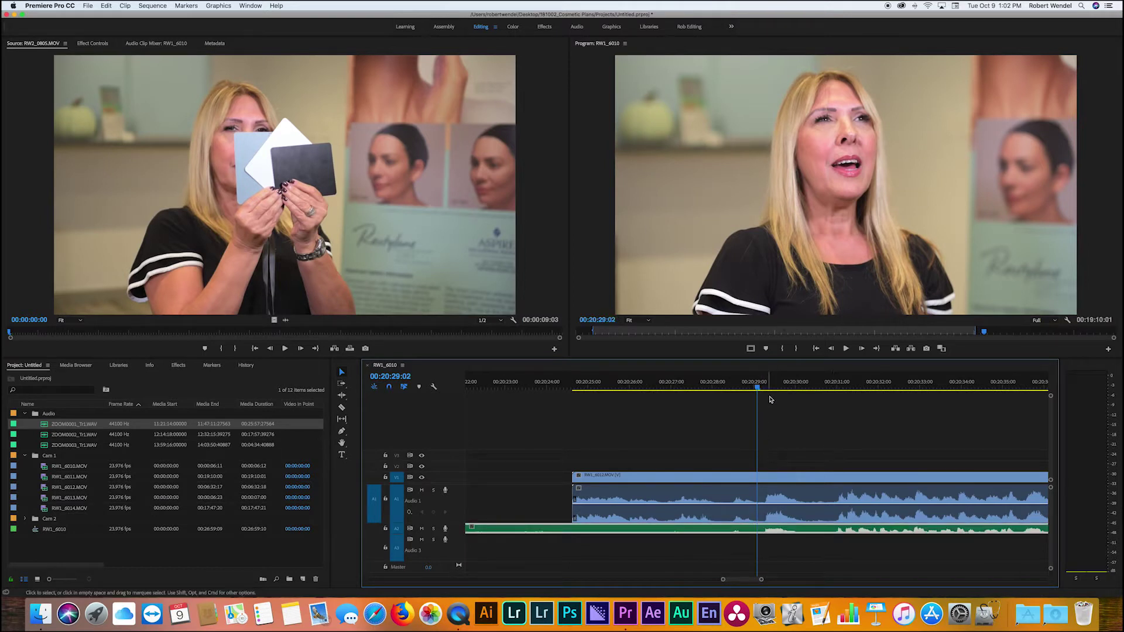
{"action": "left_click", "coordinate": [839, 387]}
{"action": "key", "text": "="}
{"action": "key", "text": "="}
{"action": "key", "text": "="}
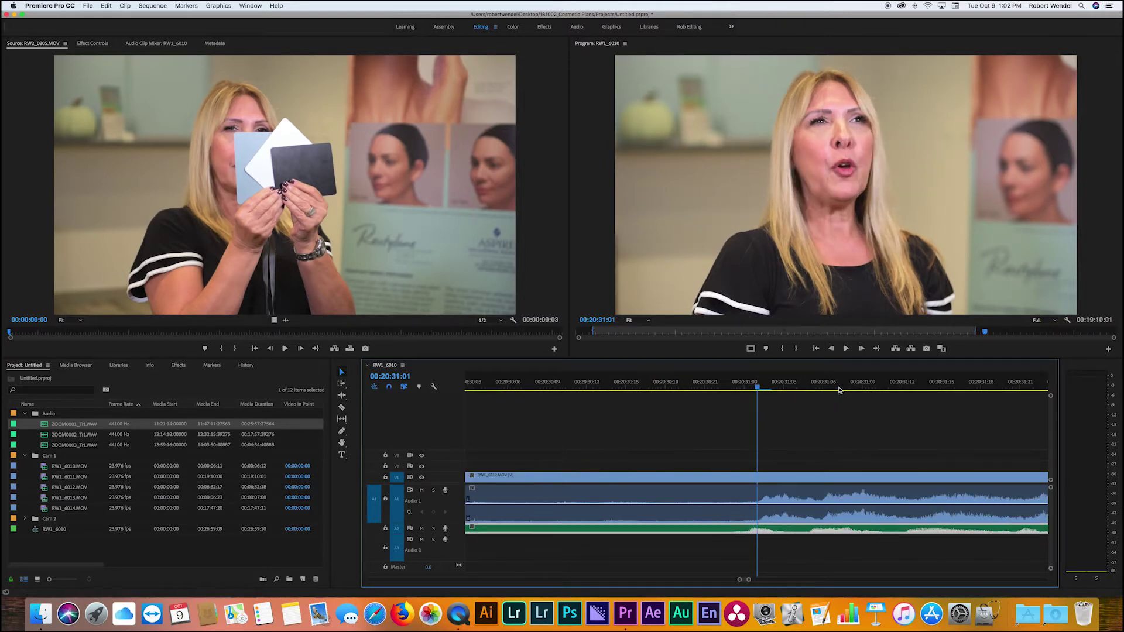
{"action": "key", "text": "alt+Right"}
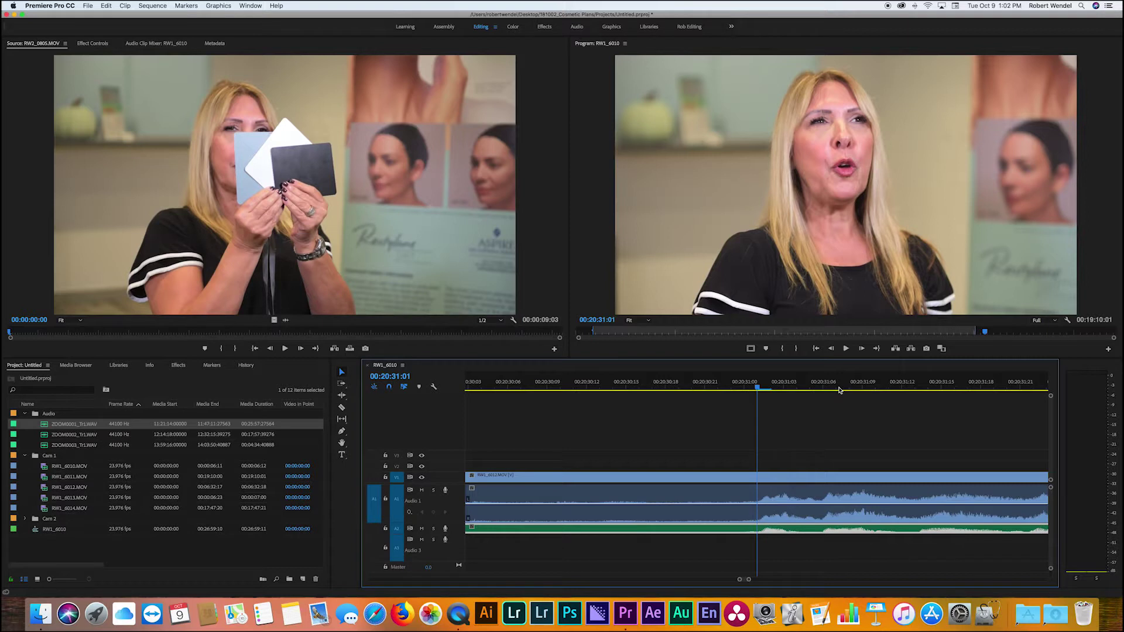
Step: Play the sequence from 00:20:31:01 to check that camera and recorder audio are in sync
{"action": "key", "text": "minus"}
{"action": "key", "text": "minus"}
{"action": "key", "text": "minus"}
{"action": "key", "text": "minus"}
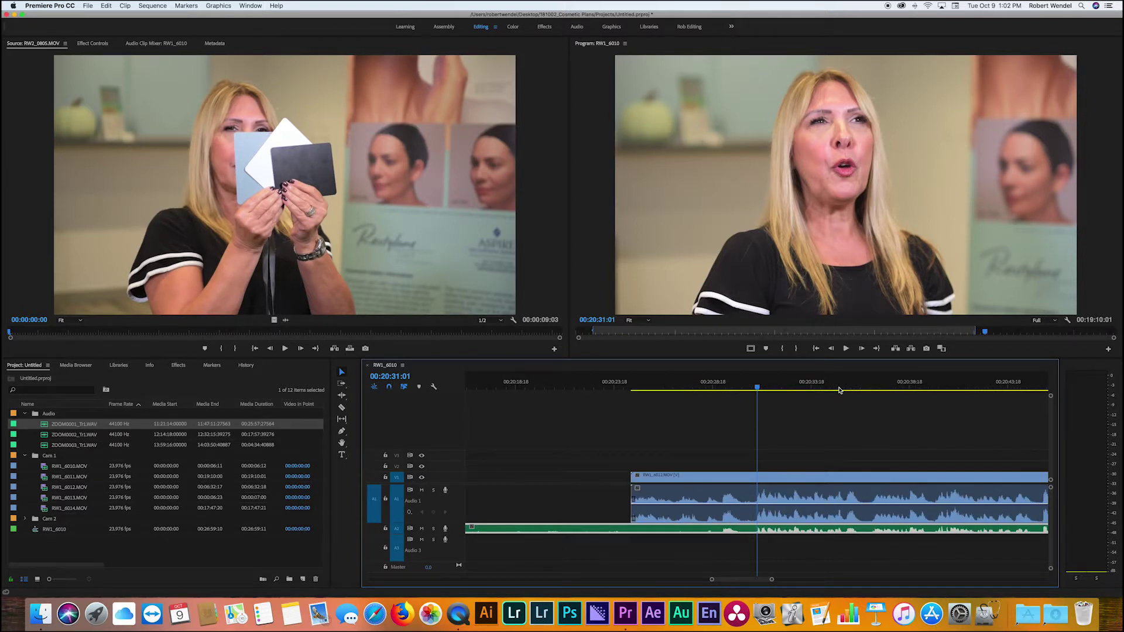
{"action": "key", "text": "space"}
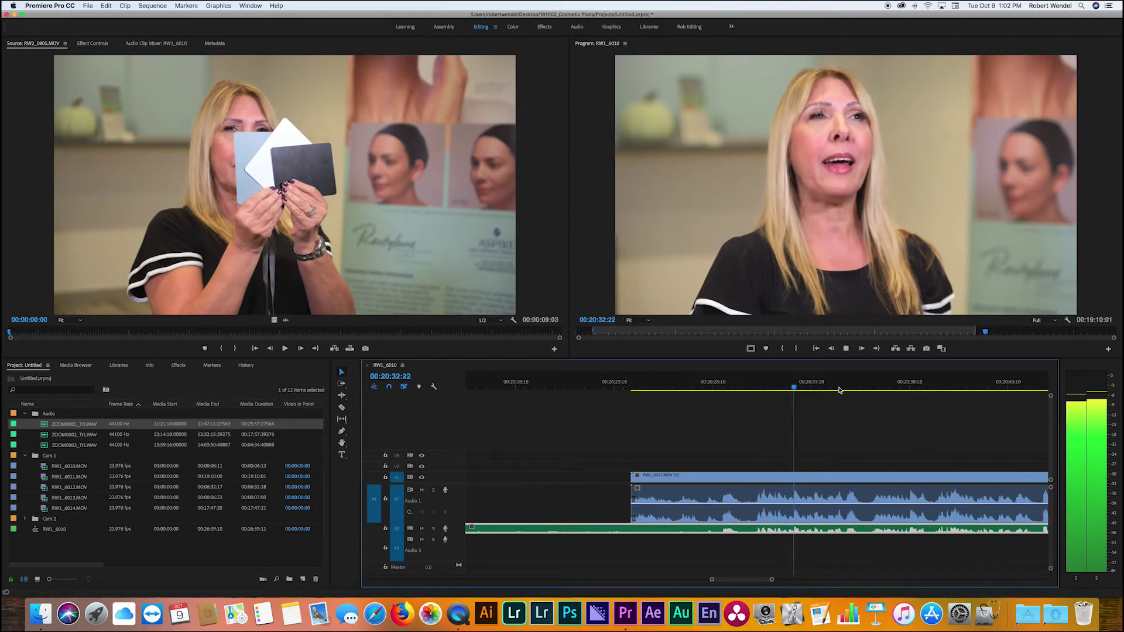
{"action": "key", "text": "space"}
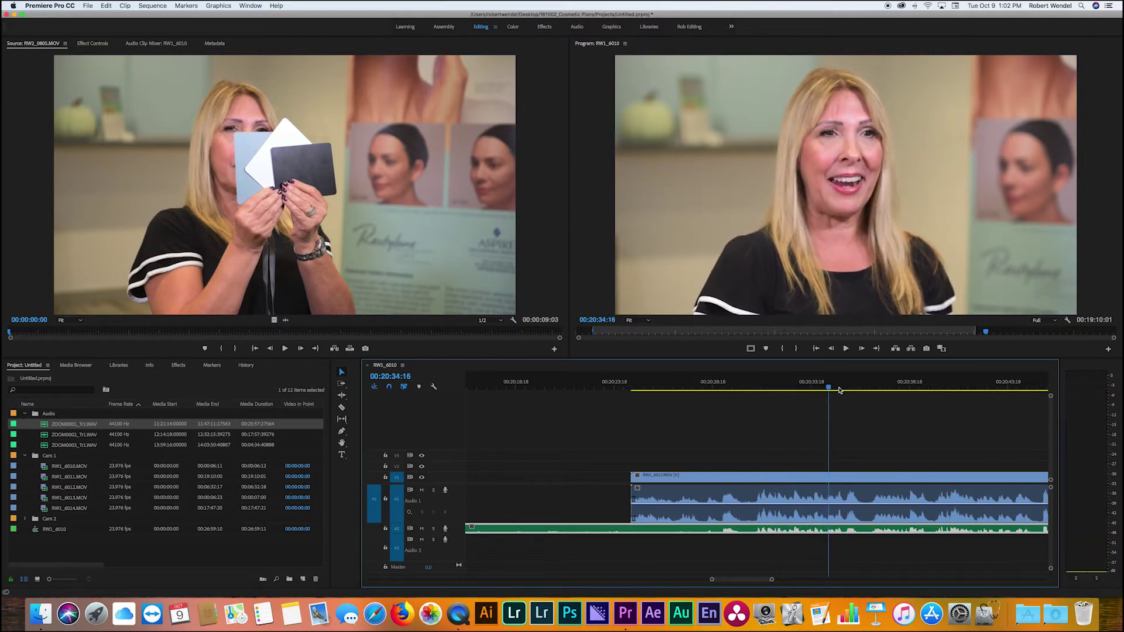
Step: Unlink RW1_6012.MOV from its camera audio and delete that camera audio from track A1
{"action": "left_click", "coordinate": [780, 501]}
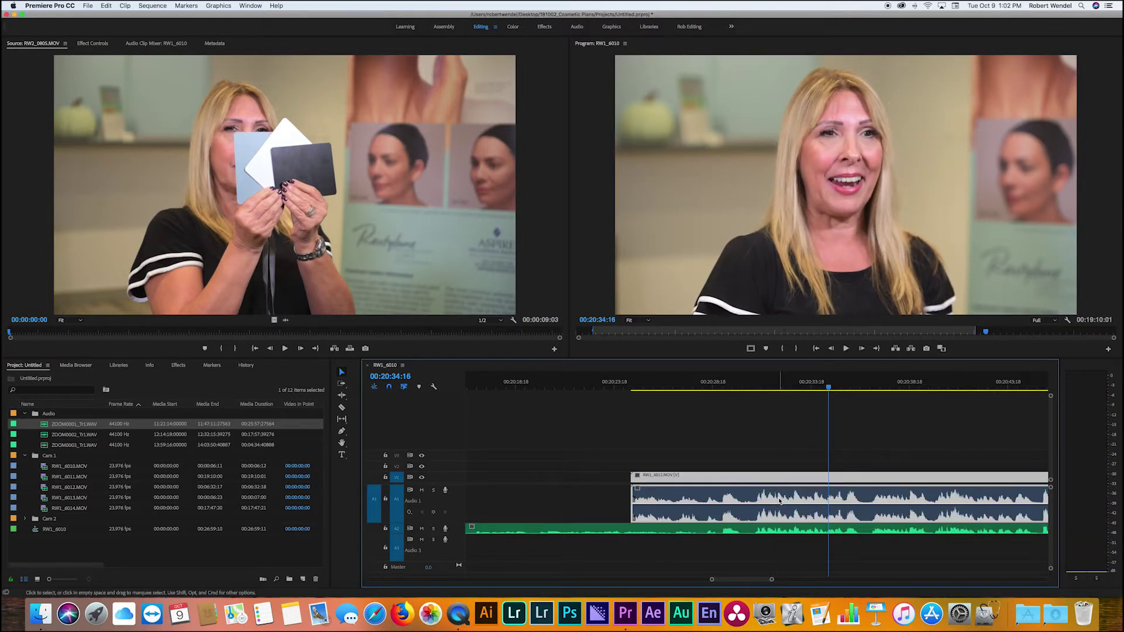
{"action": "right_click", "coordinate": [780, 501]}
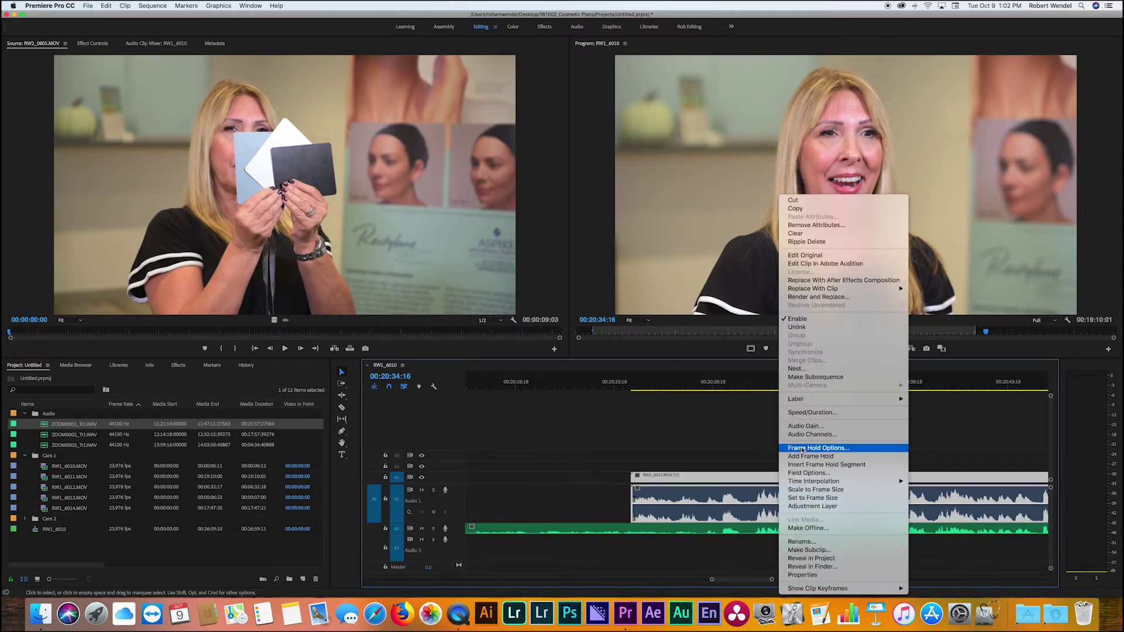
{"action": "left_click", "coordinate": [797, 327]}
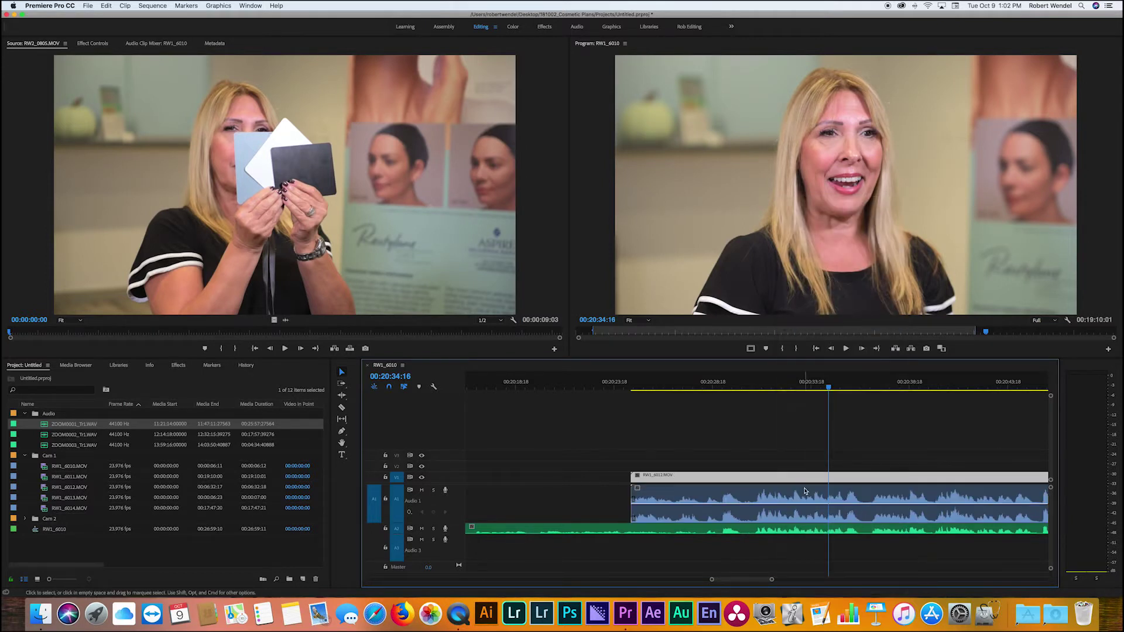
{"action": "key", "text": "Delete"}
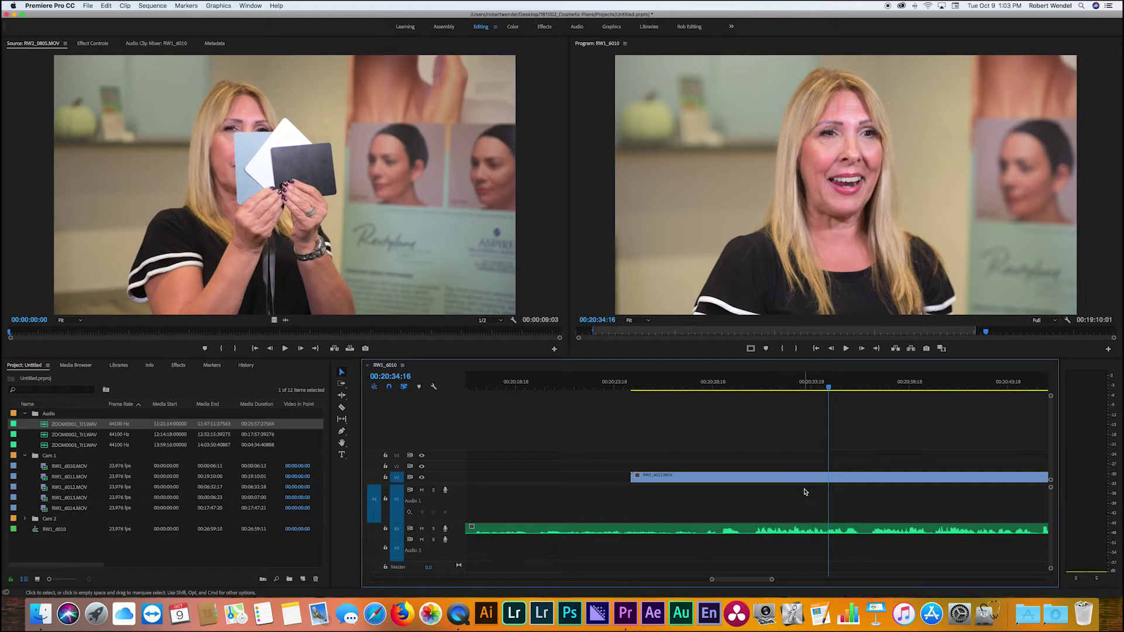
Step: Move the synced recorder audio from track A2 up to track A1
{"action": "left_click", "coordinate": [807, 529]}
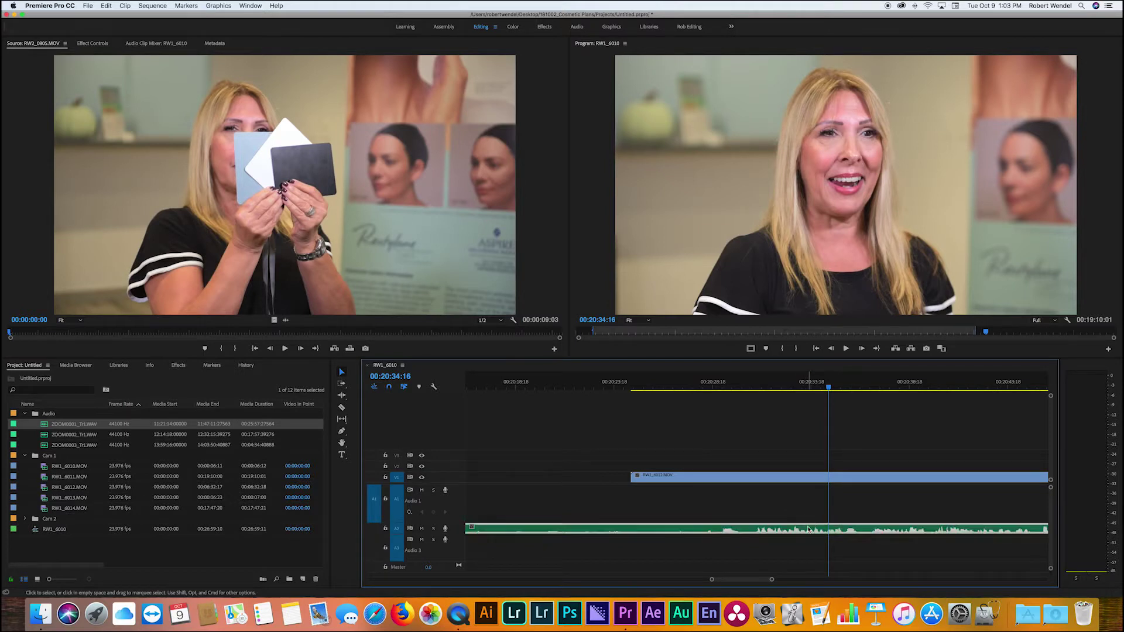
{"action": "key", "text": "minus"}
{"action": "key", "text": "minus"}
{"action": "key", "text": "minus"}
{"action": "key", "text": "minus"}
{"action": "key", "text": "minus"}
{"action": "key", "text": "minus"}
{"action": "key", "text": "minus"}
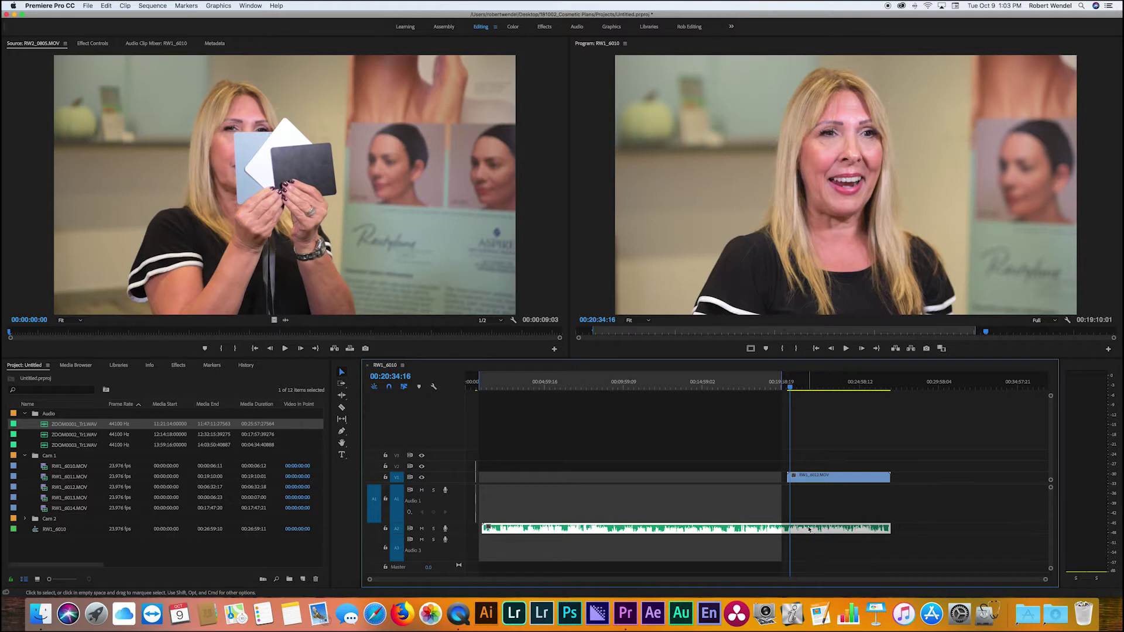
{"action": "key", "text": "alt+Up"}
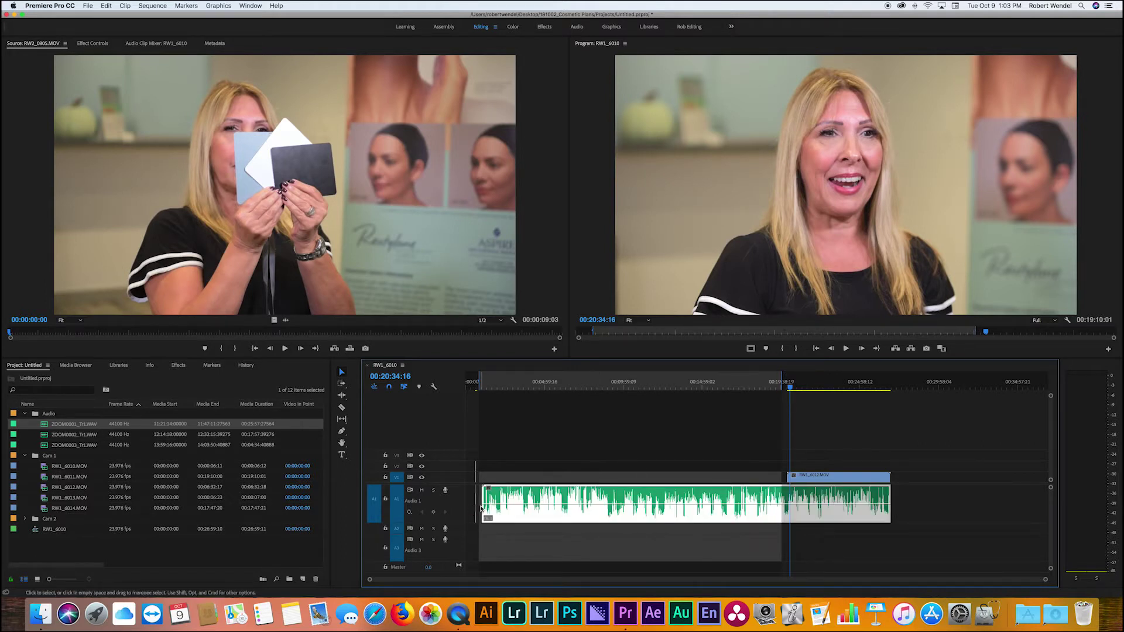
Step: Trim the start of the recorder audio on A1 to the first frame of RW1_6012.MOV at 00:20:24:15
{"action": "left_click_drag", "start_coordinate": [483, 505], "coordinate": [792, 508]}
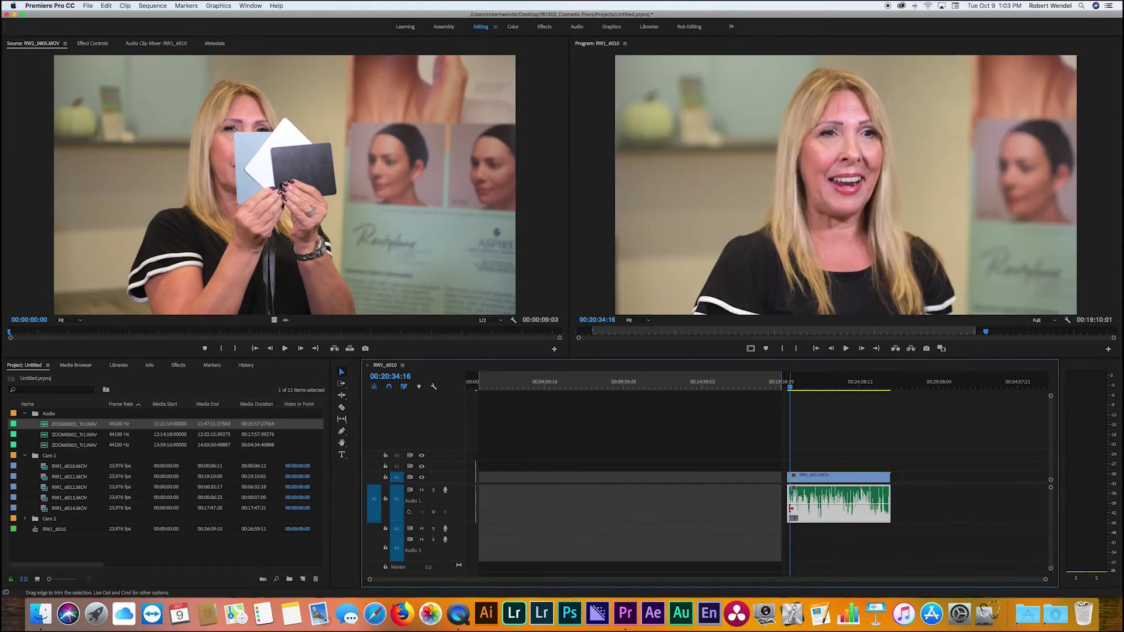
{"action": "left_click", "coordinate": [787, 387]}
{"action": "key", "text": "="}
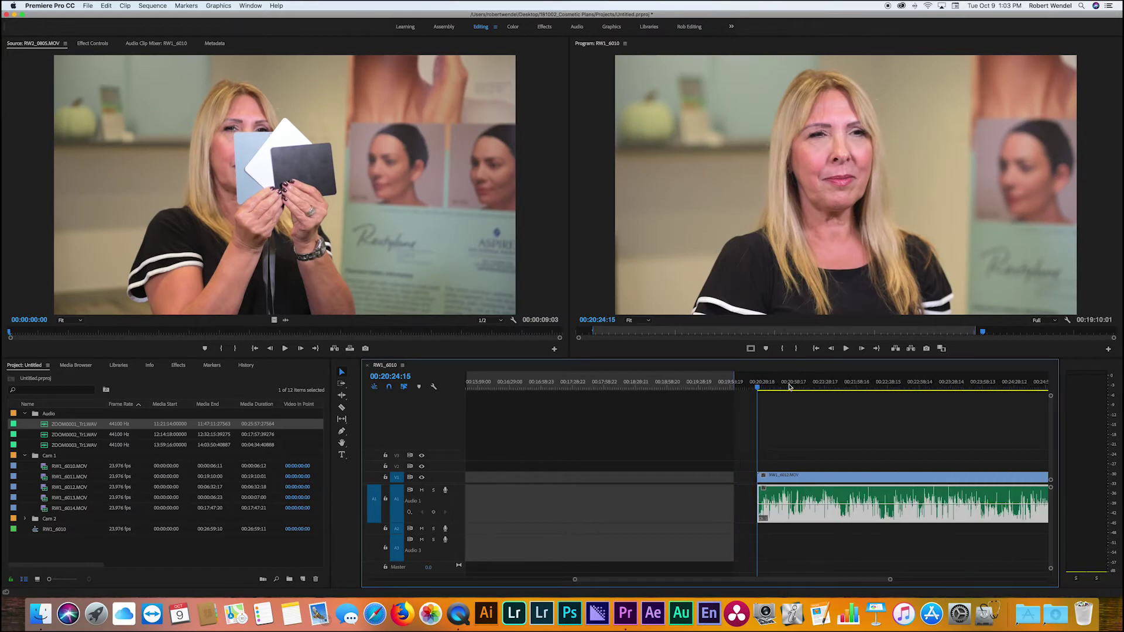
{"action": "key", "text": "="}
{"action": "key", "text": "="}
{"action": "key", "text": "="}
{"action": "key", "text": "="}
{"action": "key", "text": "="}
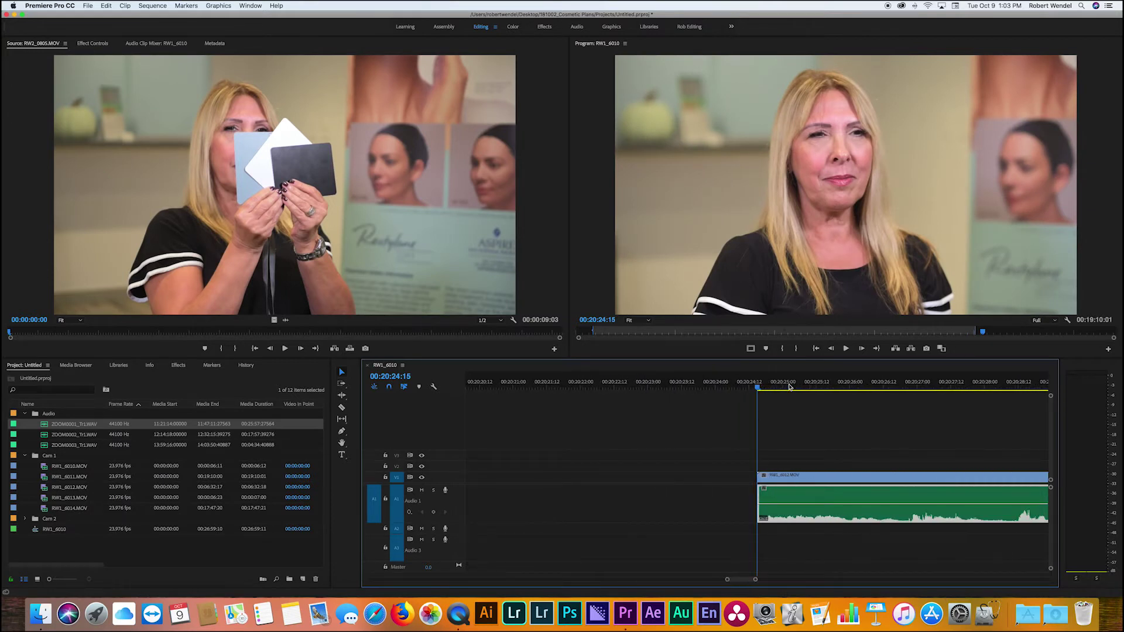
{"action": "key", "text": "-"}
{"action": "key", "text": "-"}
{"action": "key", "text": "-"}
{"action": "key", "text": "-"}
{"action": "key", "text": "-"}
{"action": "key", "text": "-"}
{"action": "key", "text": "-"}
{"action": "key", "text": "-"}
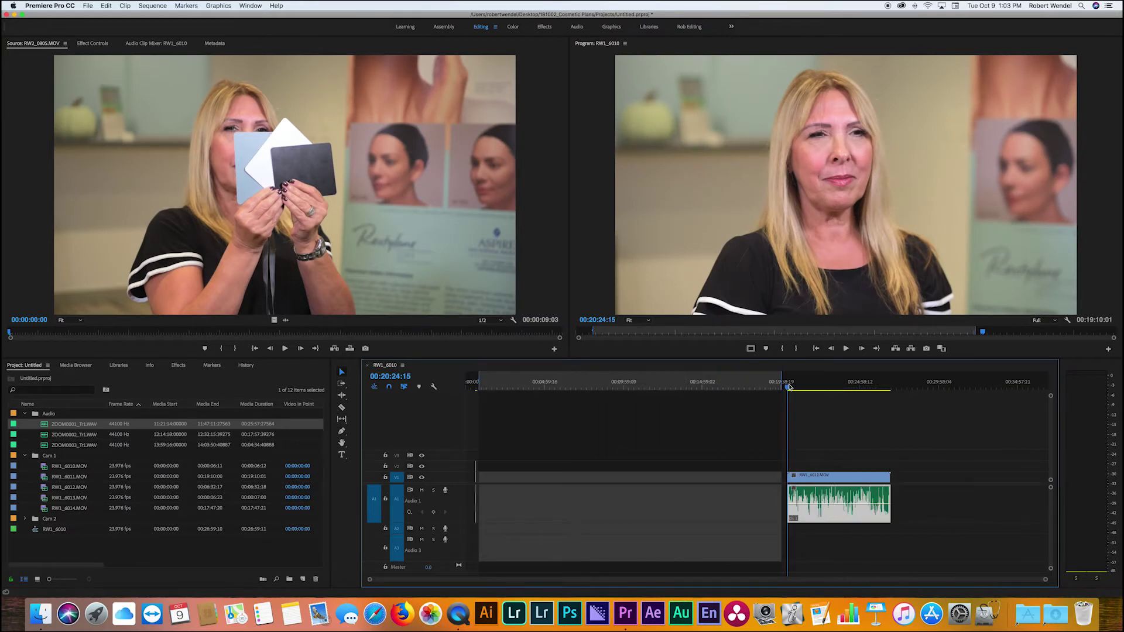
Step: Trim the end of the recorder audio on A1 to the end of RW1_6012.MOV at 00:26:57:09
{"action": "left_click", "coordinate": [889, 386]}
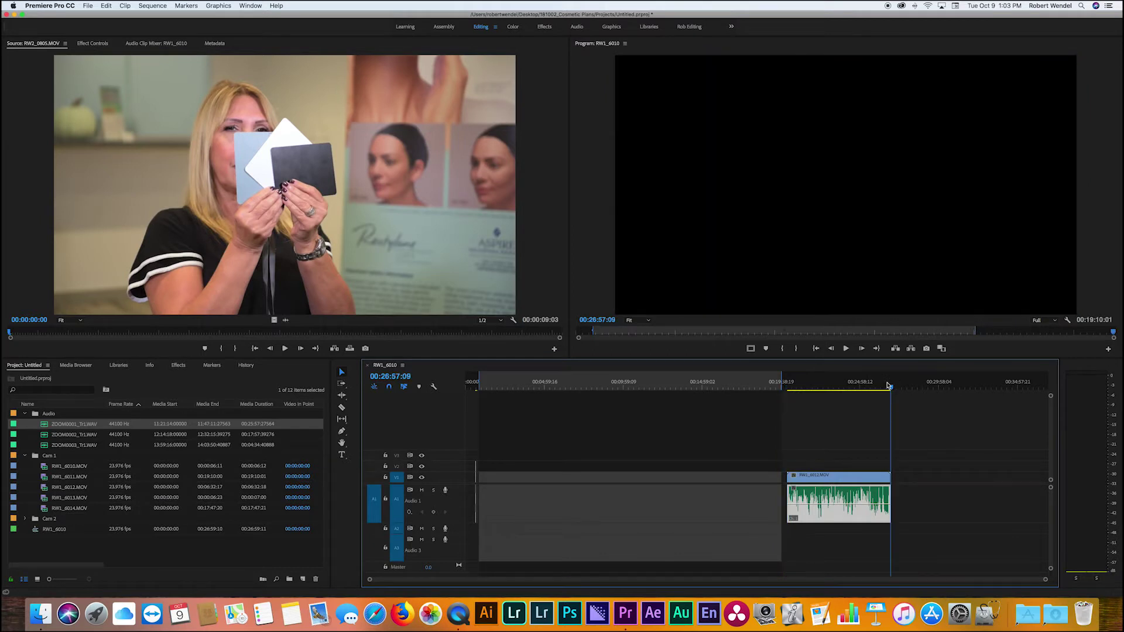
{"action": "key", "text": "="}
{"action": "key", "text": "="}
{"action": "key", "text": "="}
{"action": "key", "text": "="}
{"action": "key", "text": "="}
{"action": "key", "text": "="}
{"action": "key", "text": "="}
{"action": "key", "text": "="}
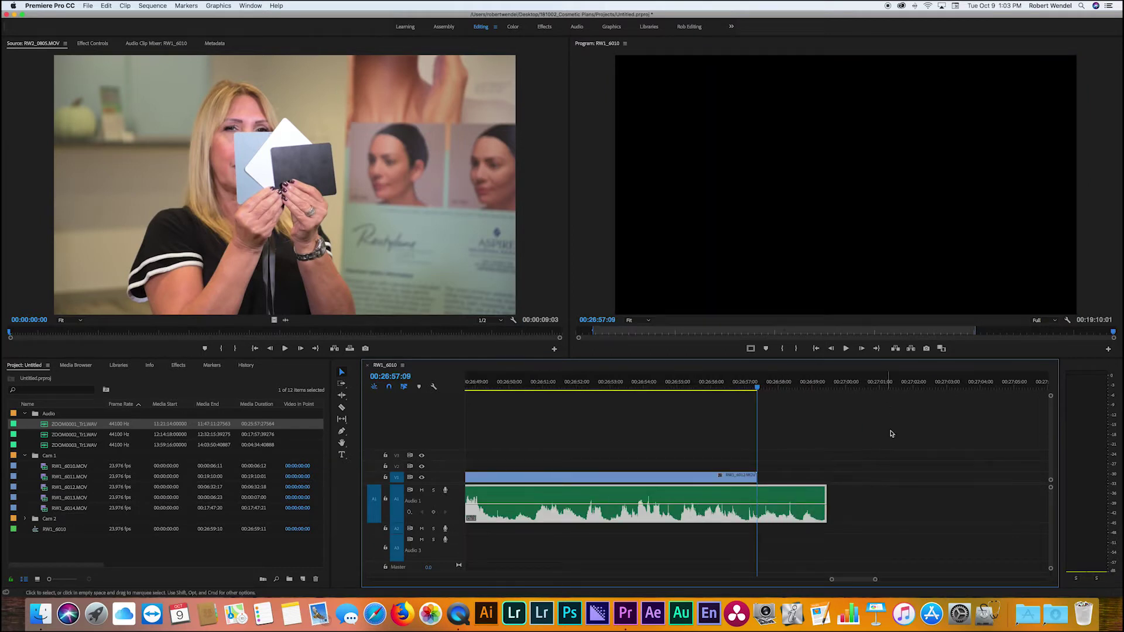
{"action": "left_click_drag", "start_coordinate": [826, 500], "coordinate": [756, 501]}
{"action": "key", "text": "-"}
{"action": "key", "text": "-"}
{"action": "key", "text": "-"}
{"action": "key", "text": "-"}
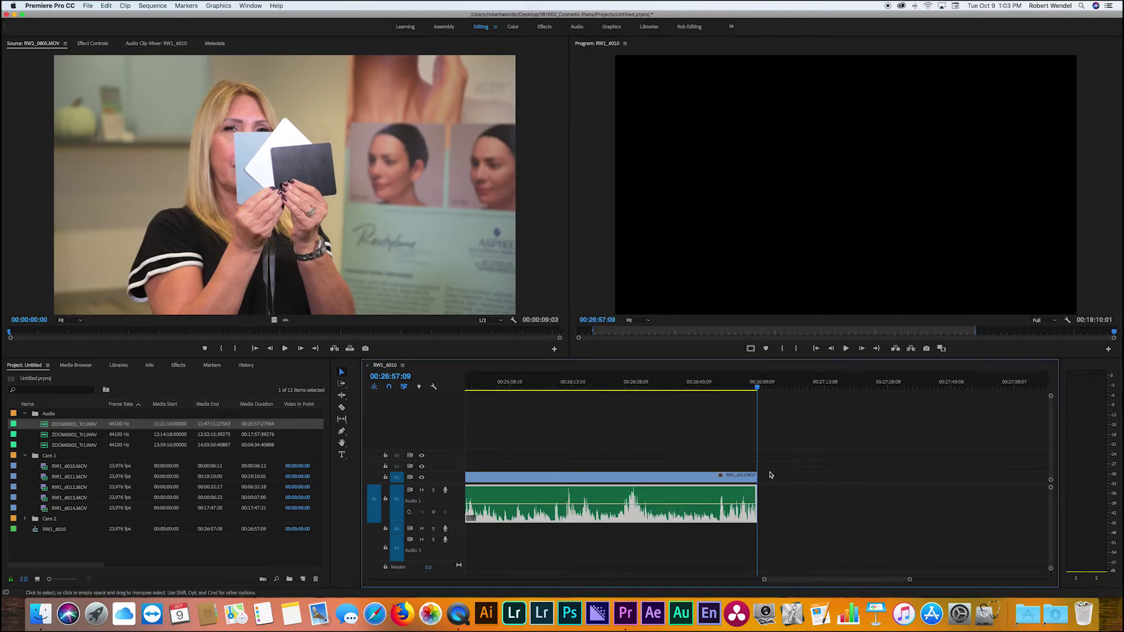
Step: Play RW1_6012.MOV from 00:22:43:18 and from 00:21:12:05 to check its sync with the recorder audio
{"action": "left_click", "coordinate": [489, 391]}
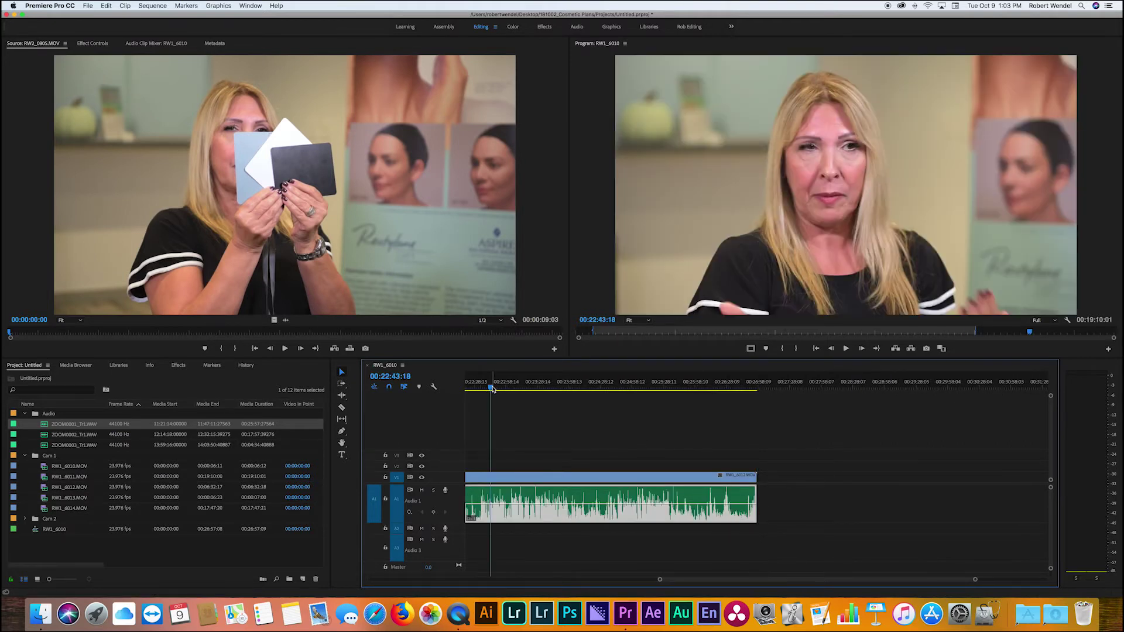
{"action": "key", "text": "space"}
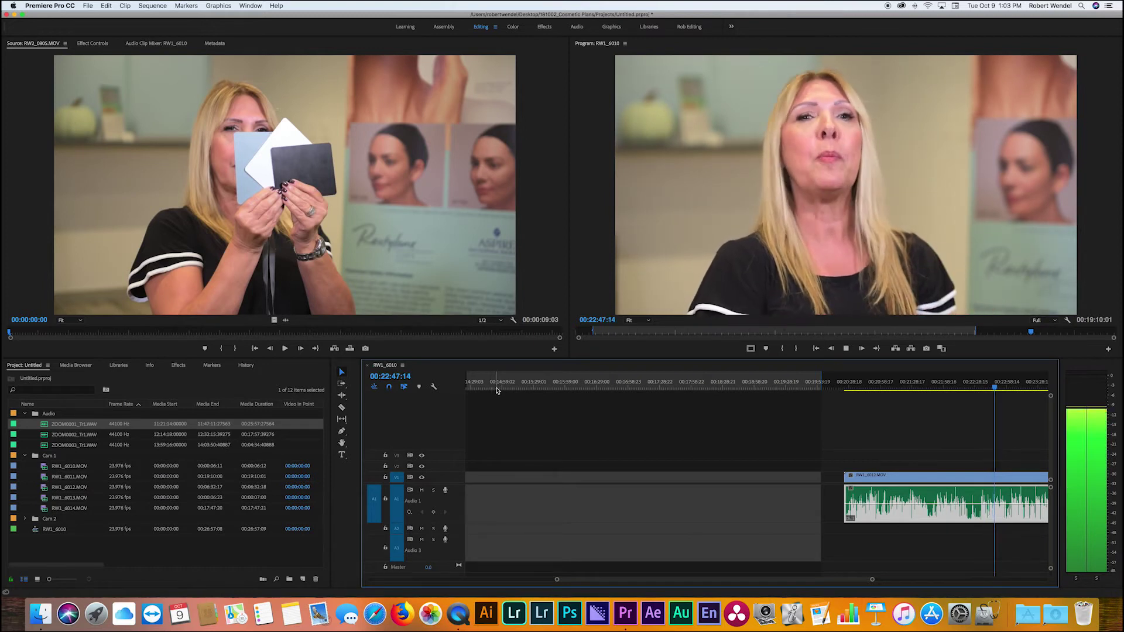
{"action": "key", "text": "space"}
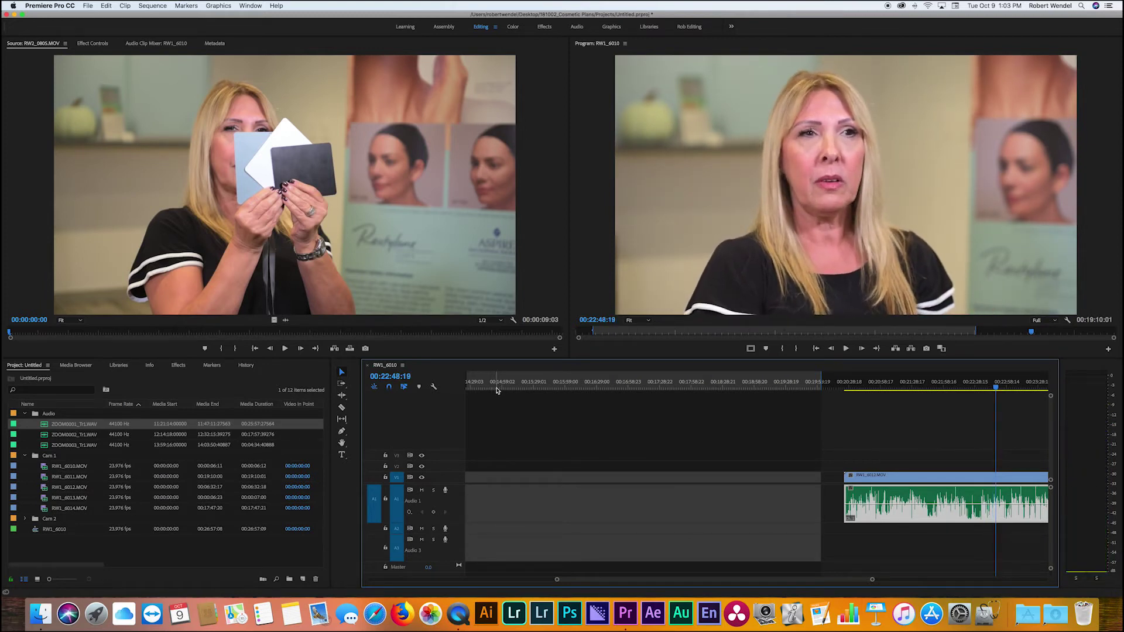
{"action": "key", "text": "minus"}
{"action": "key", "text": "minus"}
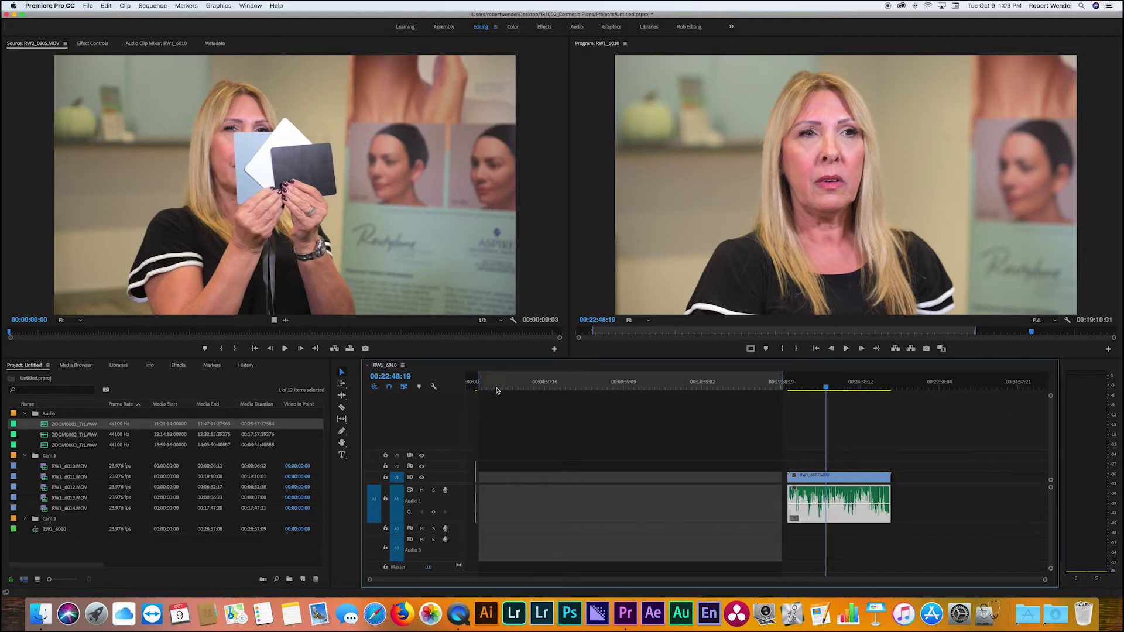
{"action": "left_click", "coordinate": [802, 386]}
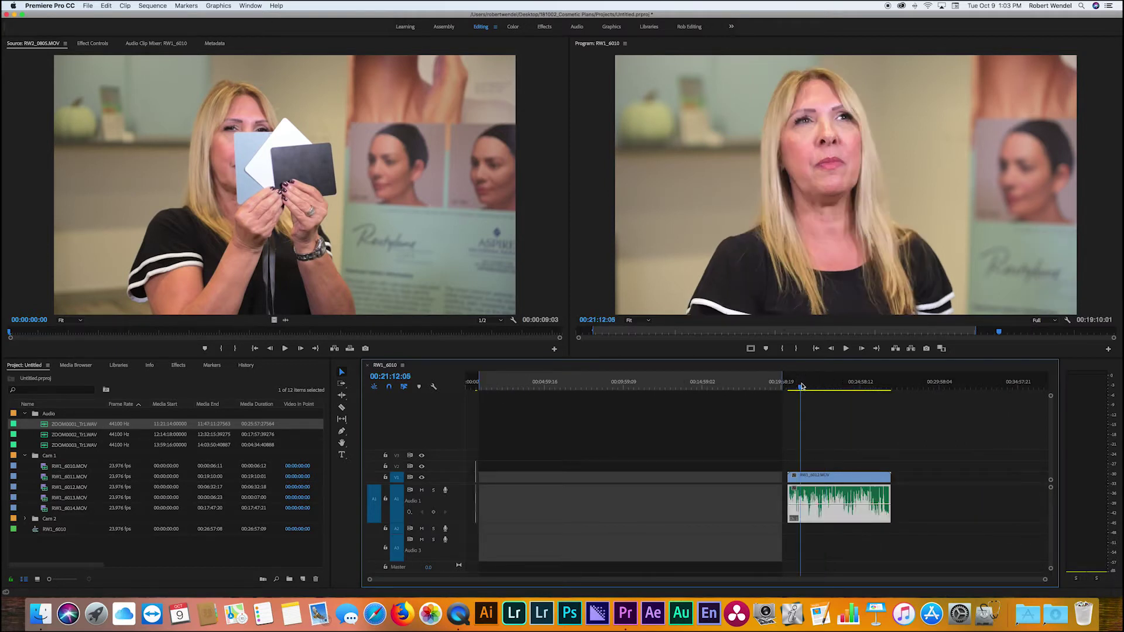
{"action": "key", "text": "equal"}
{"action": "key", "text": "equal"}
{"action": "key", "text": "equal"}
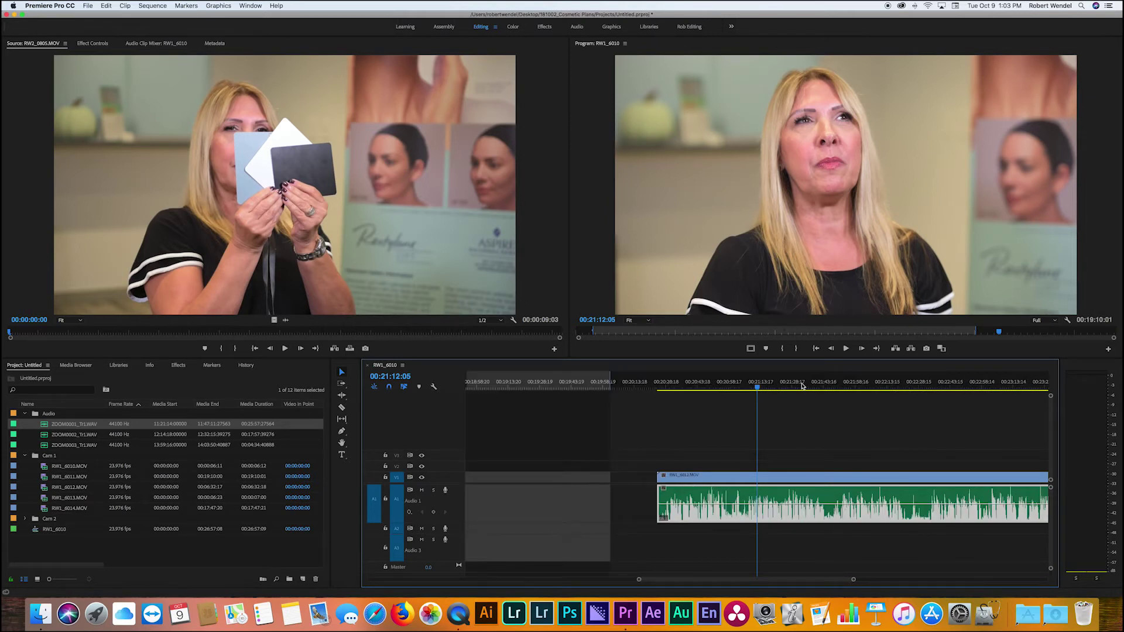
{"action": "key", "text": "equal"}
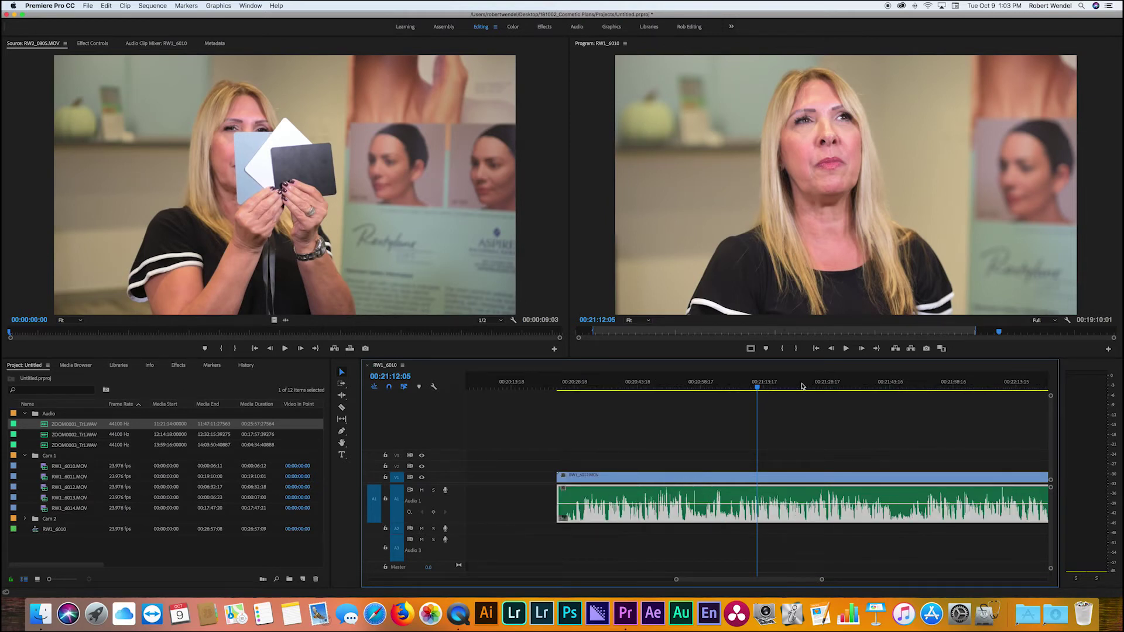
{"action": "key", "text": "space"}
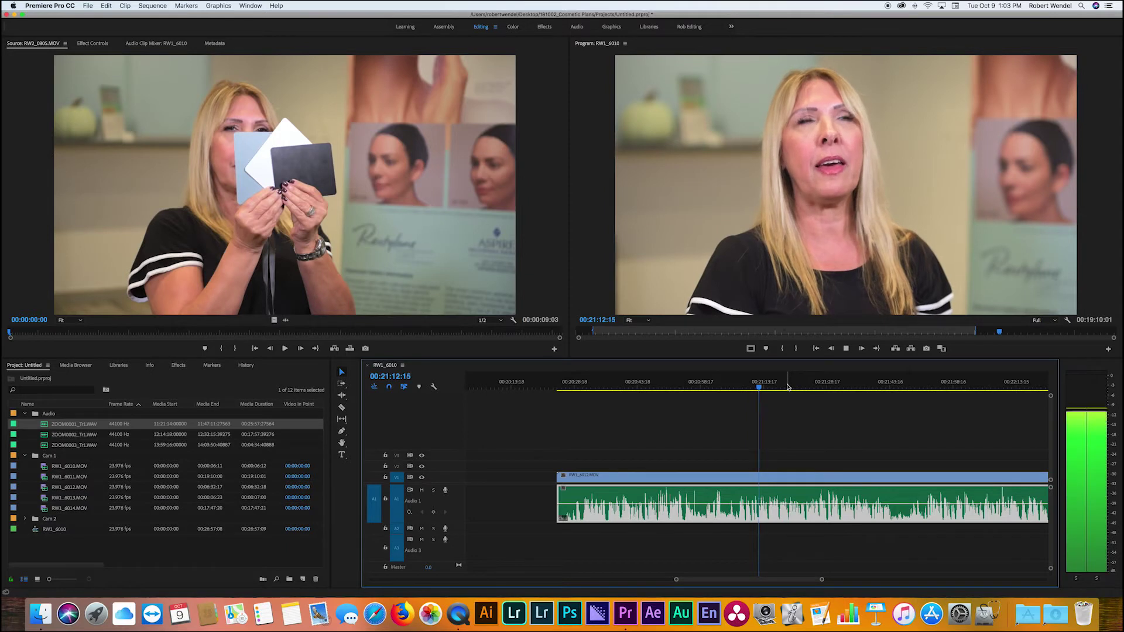
{"action": "key", "text": "space"}
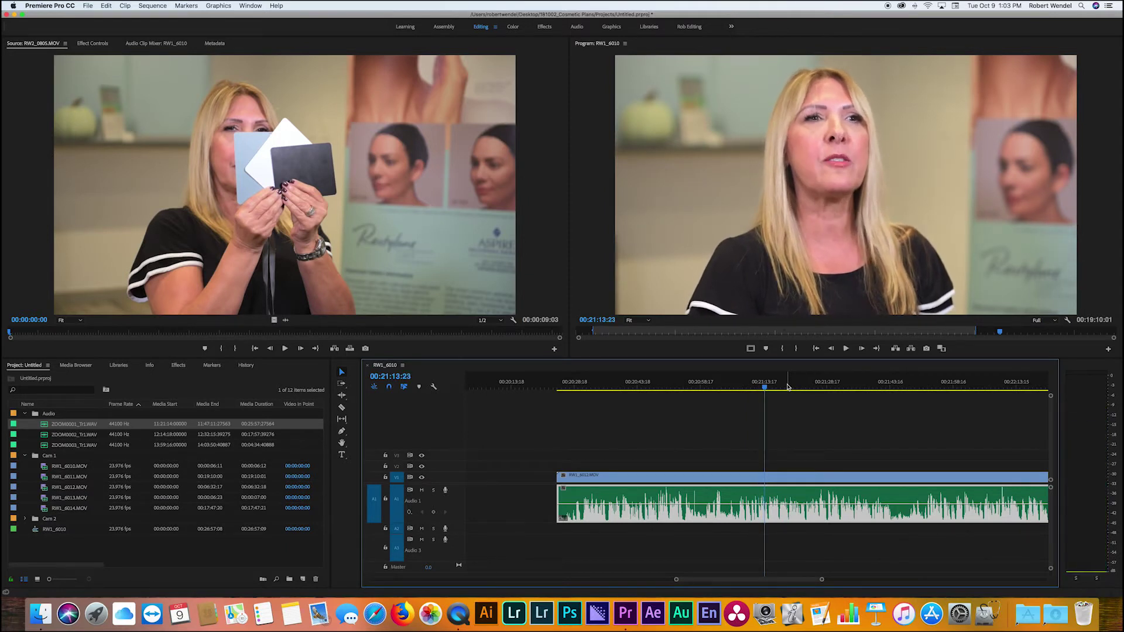
Step: Mark in and out points around RW1_6012.MOV and its recorder audio, starting at 00:20:24:15
{"action": "left_click", "coordinate": [557, 388]}
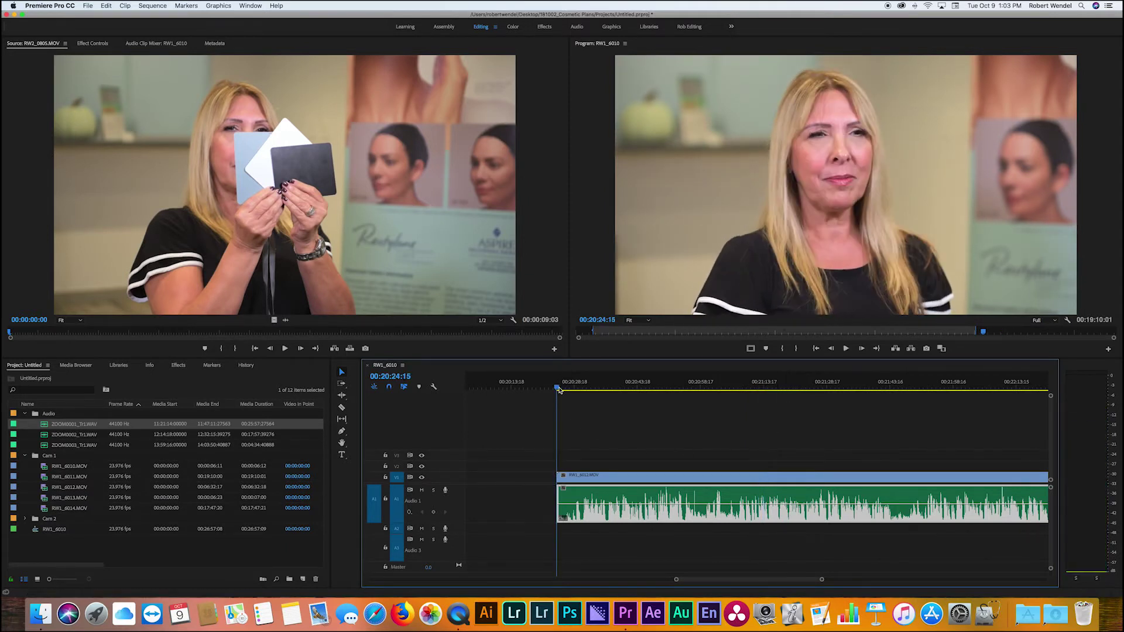
{"action": "key", "text": "x"}
{"action": "key", "text": "minus"}
{"action": "key", "text": "minus"}
{"action": "key", "text": "minus"}
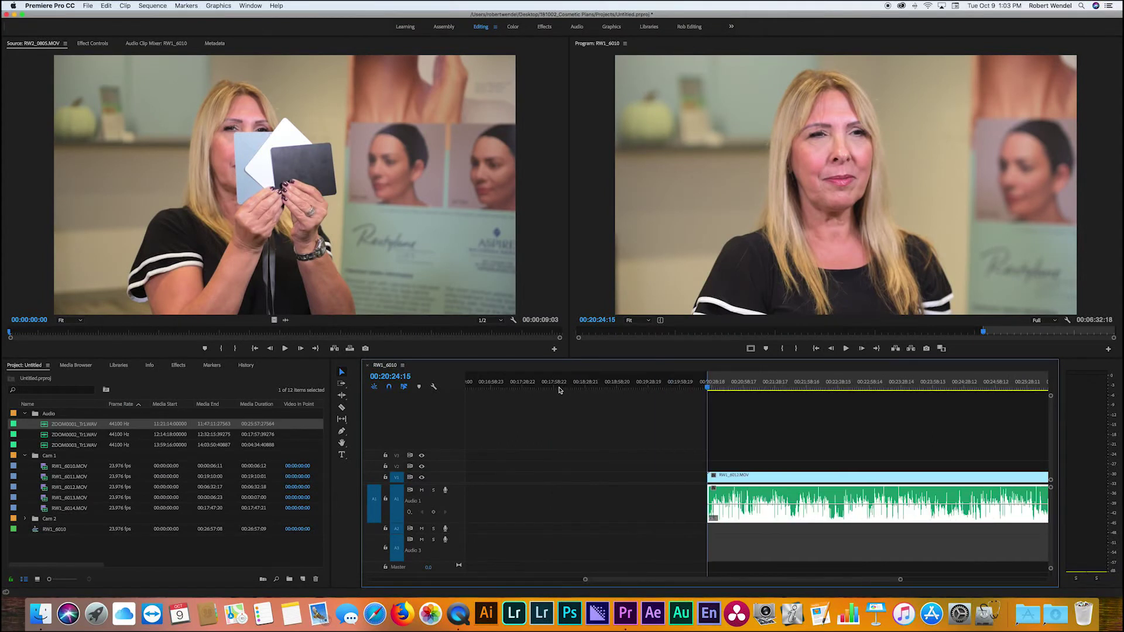
Step: Examine the out point against the end of RW1_6012.MOV and its audio at 00:26:57:09
{"action": "left_click", "coordinate": [942, 385]}
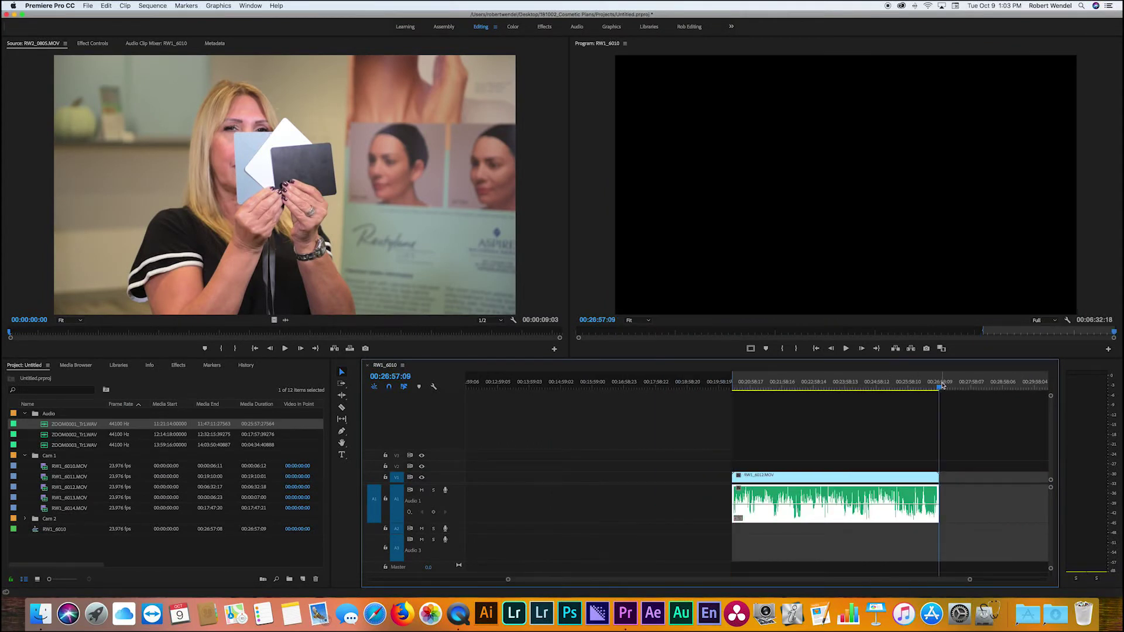
{"action": "key", "text": "equal"}
{"action": "key", "text": "equal"}
{"action": "key", "text": "equal"}
{"action": "key", "text": "equal"}
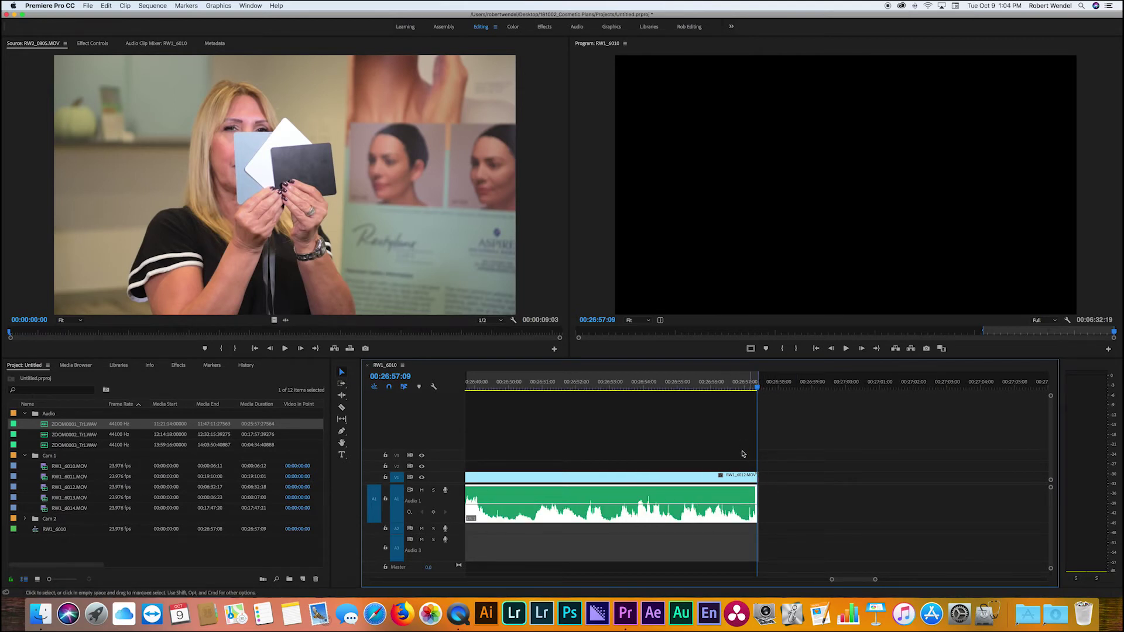
{"action": "key", "text": "minus"}
{"action": "key", "text": "minus"}
{"action": "key", "text": "minus"}
{"action": "key", "text": "minus"}
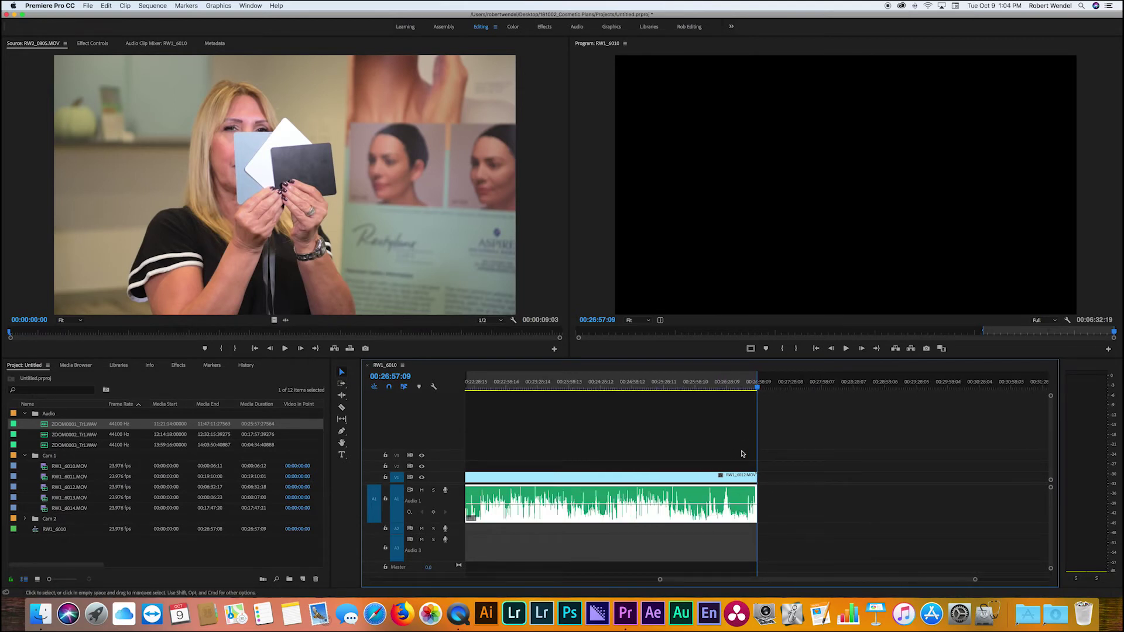
{"action": "key", "text": "minus"}
{"action": "key", "text": "minus"}
{"action": "key", "text": "minus"}
Step: Examine the in point against the start of RW1_6012.MOV and its audio at 00:20:24:15
{"action": "left_click", "coordinate": [791, 386]}
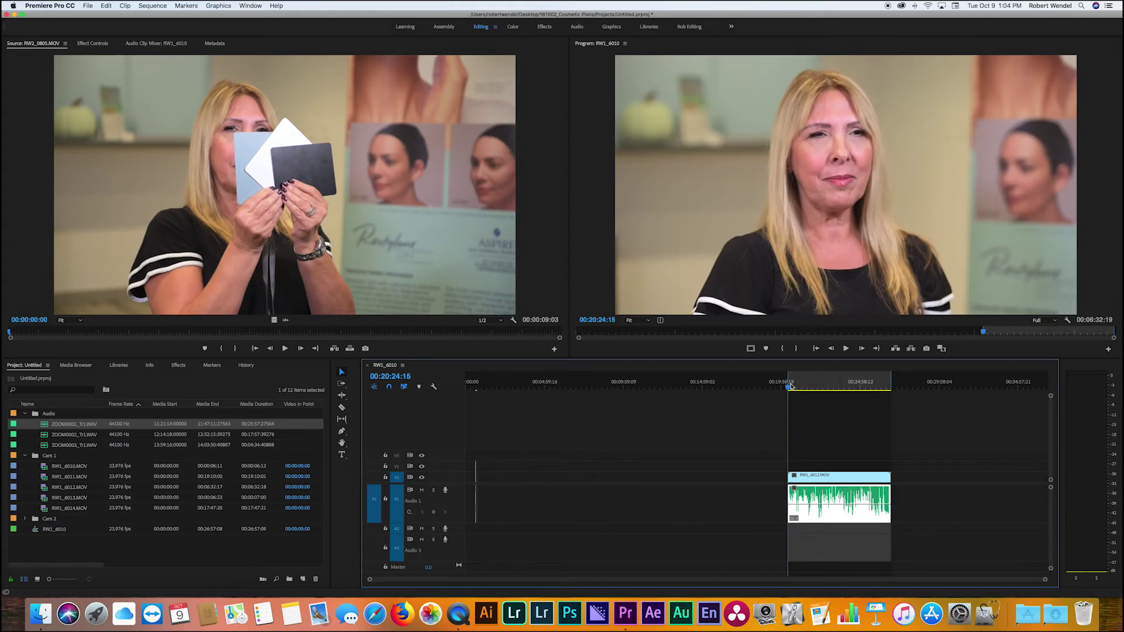
{"action": "key", "text": "equal"}
{"action": "key", "text": "equal"}
{"action": "key", "text": "equal"}
{"action": "key", "text": "equal"}
{"action": "key", "text": "equal"}
{"action": "key", "text": "equal"}
{"action": "key", "text": "equal"}
{"action": "key", "text": "equal"}
{"action": "key", "text": "equal"}
{"action": "key", "text": "equal"}
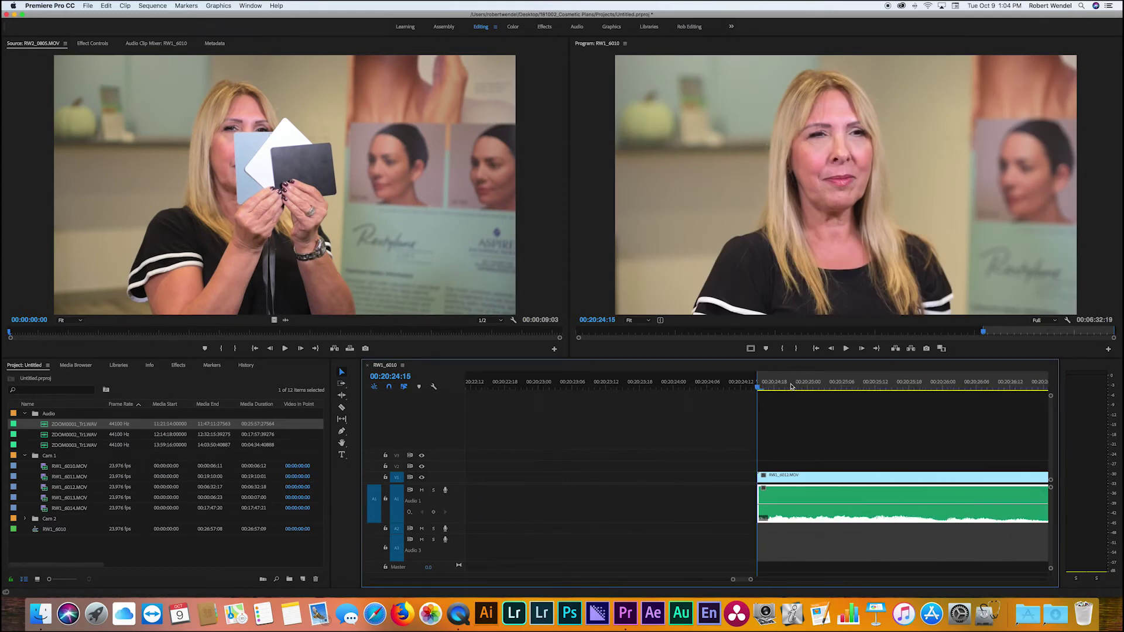
{"action": "key", "text": "minus"}
{"action": "key", "text": "minus"}
{"action": "key", "text": "minus"}
{"action": "key", "text": "minus"}
{"action": "key", "text": "minus"}
{"action": "key", "text": "minus"}
{"action": "key", "text": "minus"}
{"action": "key", "text": "minus"}
{"action": "key", "text": "minus"}
{"action": "key", "text": "minus"}
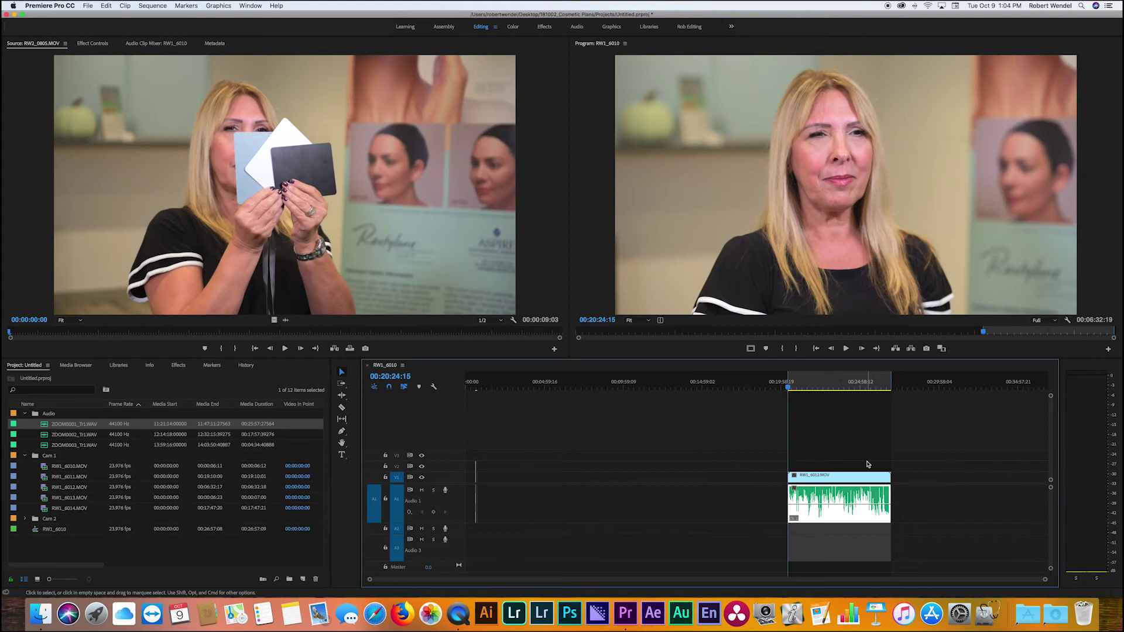
{"action": "mouse_move", "coordinate": [791, 495]}
{"action": "left_mouse_down"}
{"action": "mouse_move", "coordinate": [744, 499]}
{"action": "mouse_move", "coordinate": [789, 505]}
{"action": "left_mouse_up"}
{"action": "left_click", "coordinate": [809, 490]}
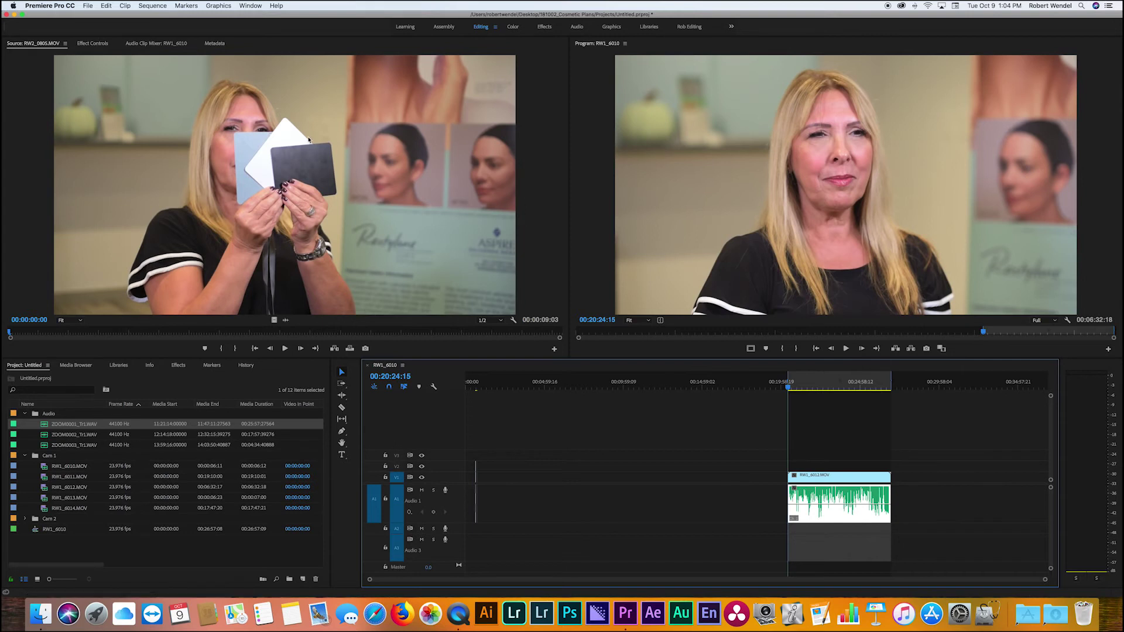
Step: Open the media export settings for the marked range of the RW1_6010 sequence
{"action": "left_click", "coordinate": [87, 6]}
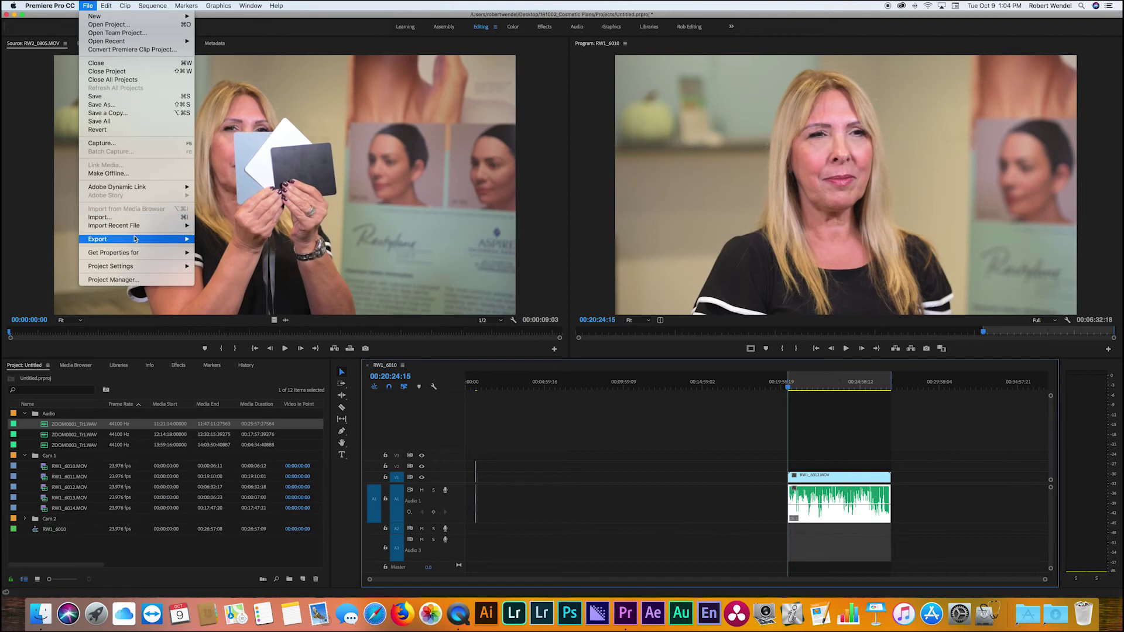
{"action": "mouse_move", "coordinate": [136, 240]}
{"action": "left_click", "coordinate": [213, 239]}
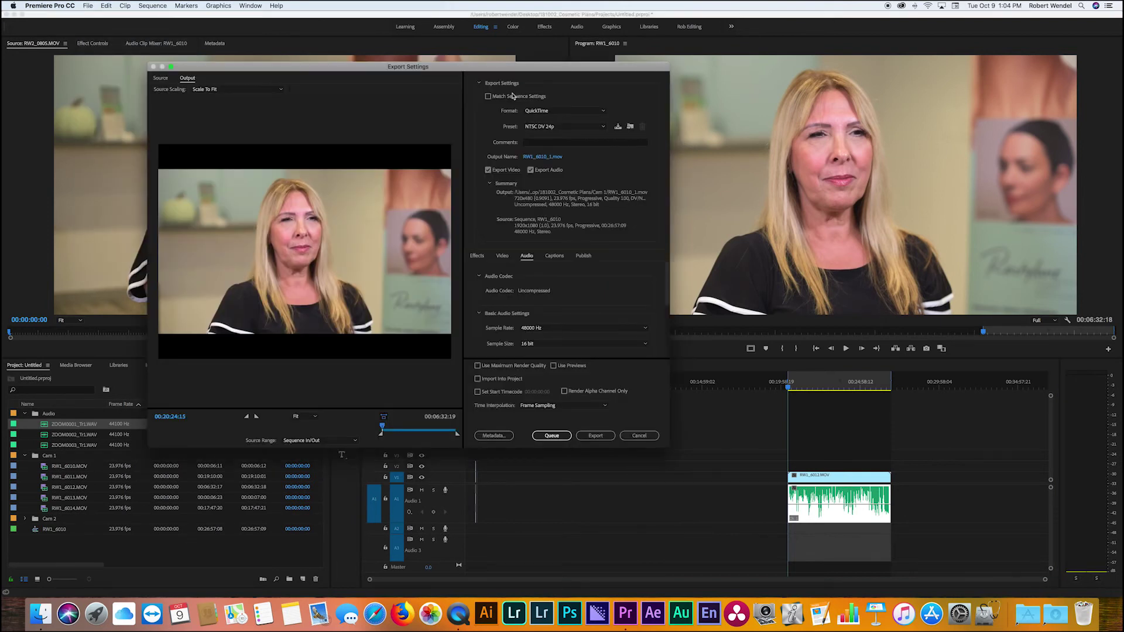
{"action": "left_click", "coordinate": [539, 160]}
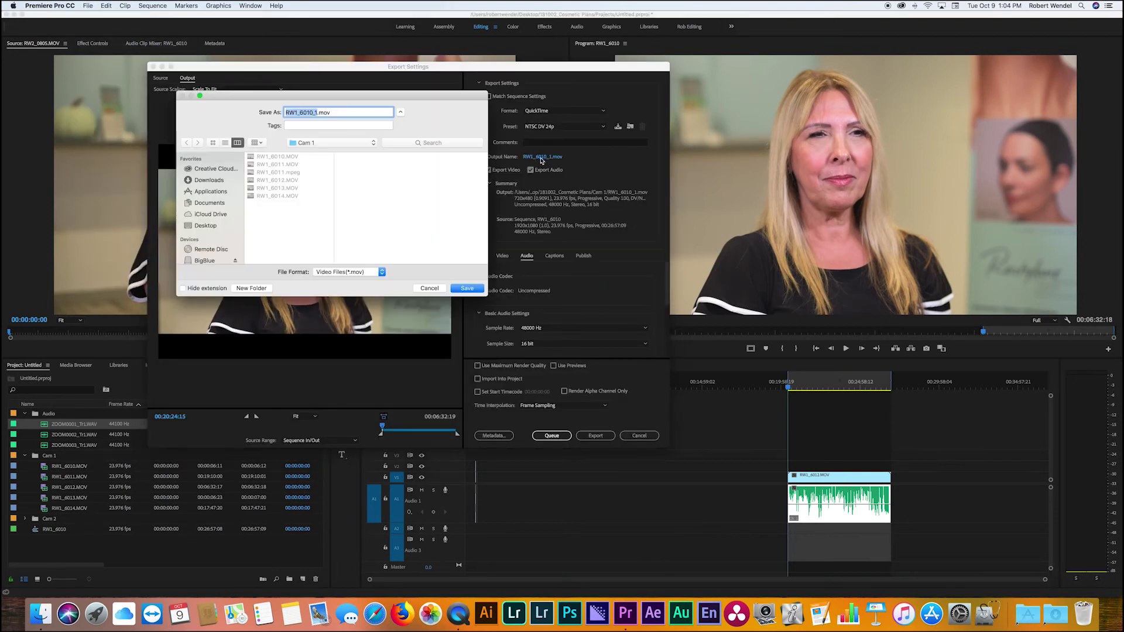
{"action": "left_click", "coordinate": [281, 180]}
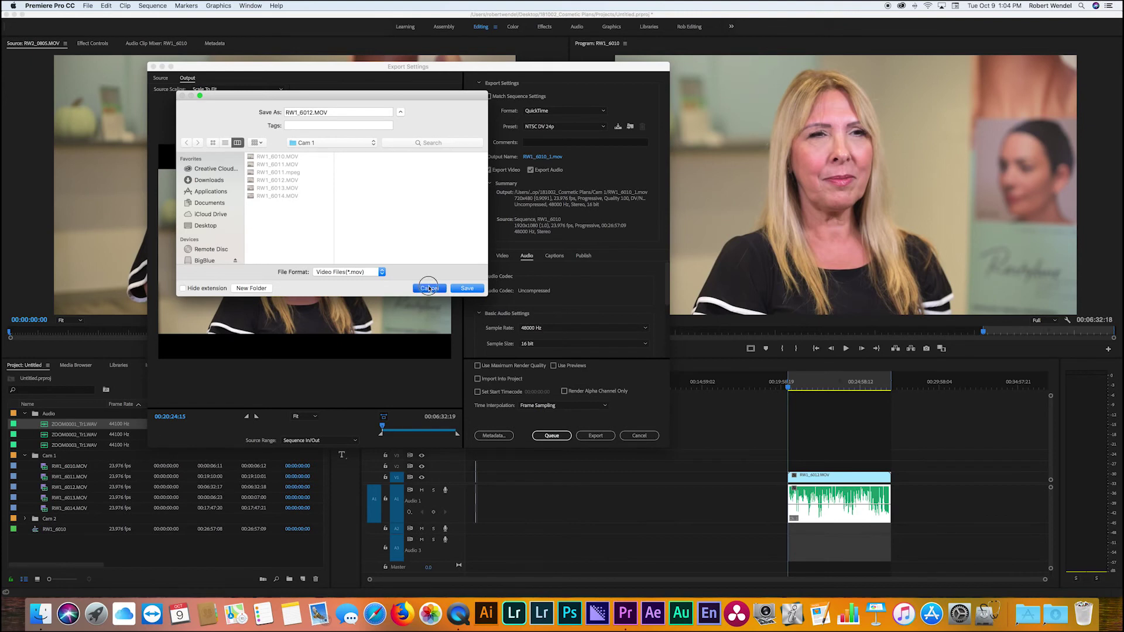
{"action": "left_click", "coordinate": [429, 288]}
Step: Export the marked range with matched sequence settings as RW1_6012.mpeg in the Cam 1 folder
{"action": "left_click", "coordinate": [488, 97]}
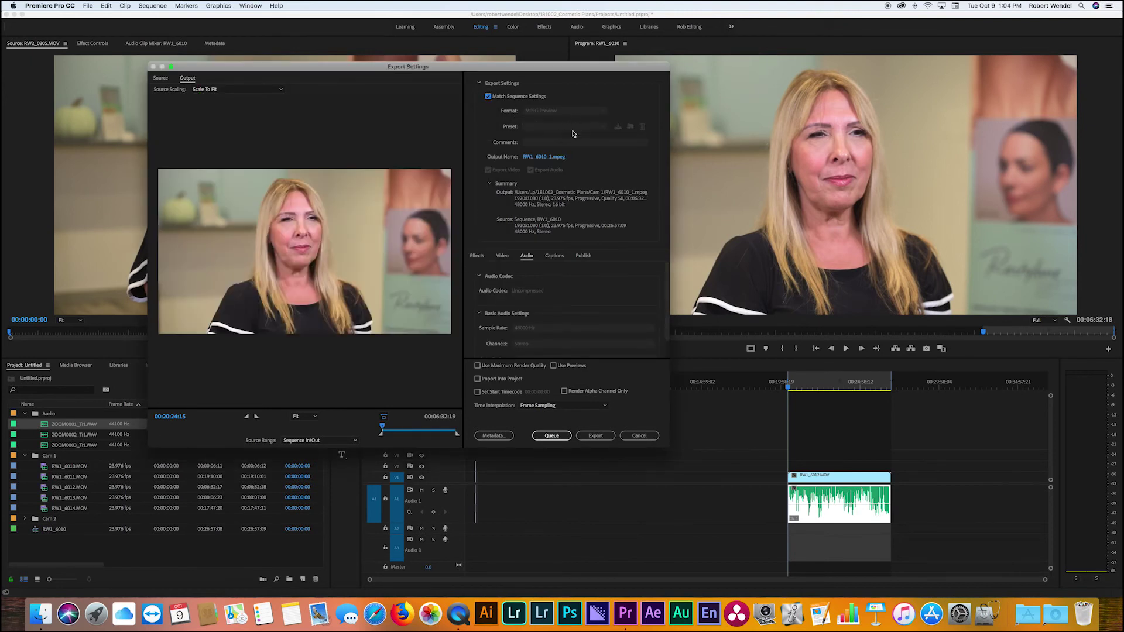
{"action": "left_click", "coordinate": [561, 155]}
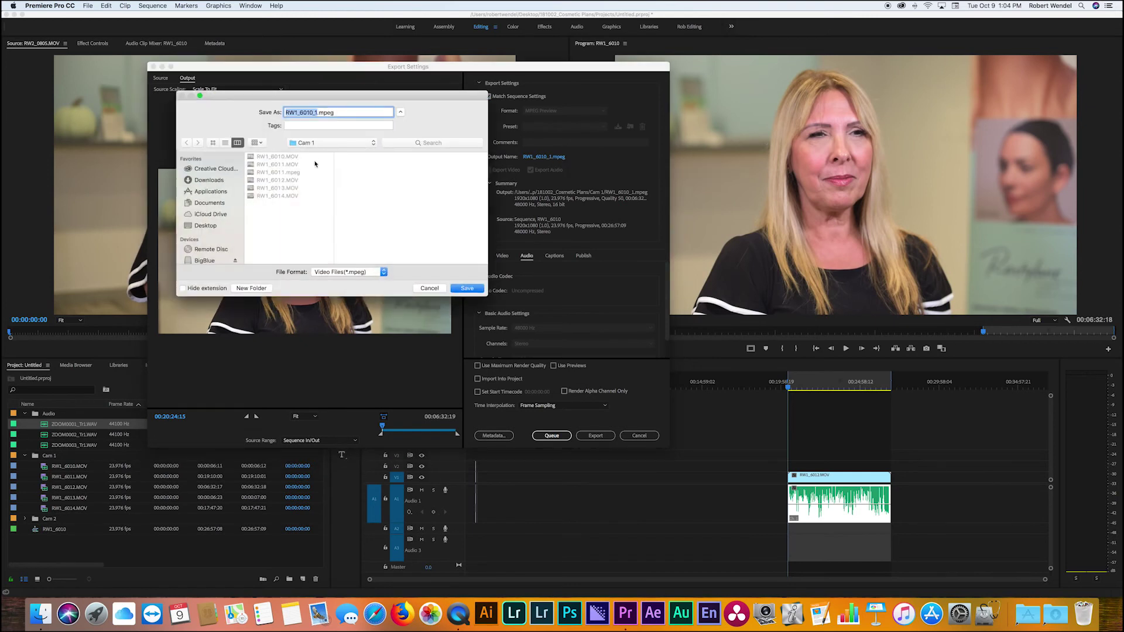
{"action": "left_click", "coordinate": [297, 180]}
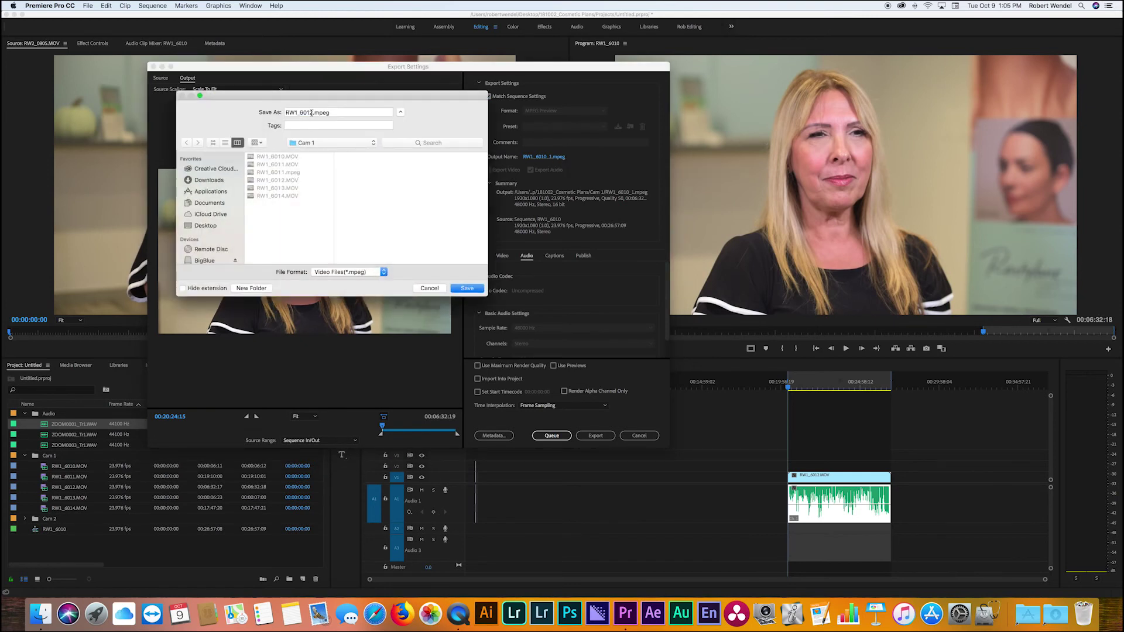
{"action": "left_click", "coordinate": [478, 288]}
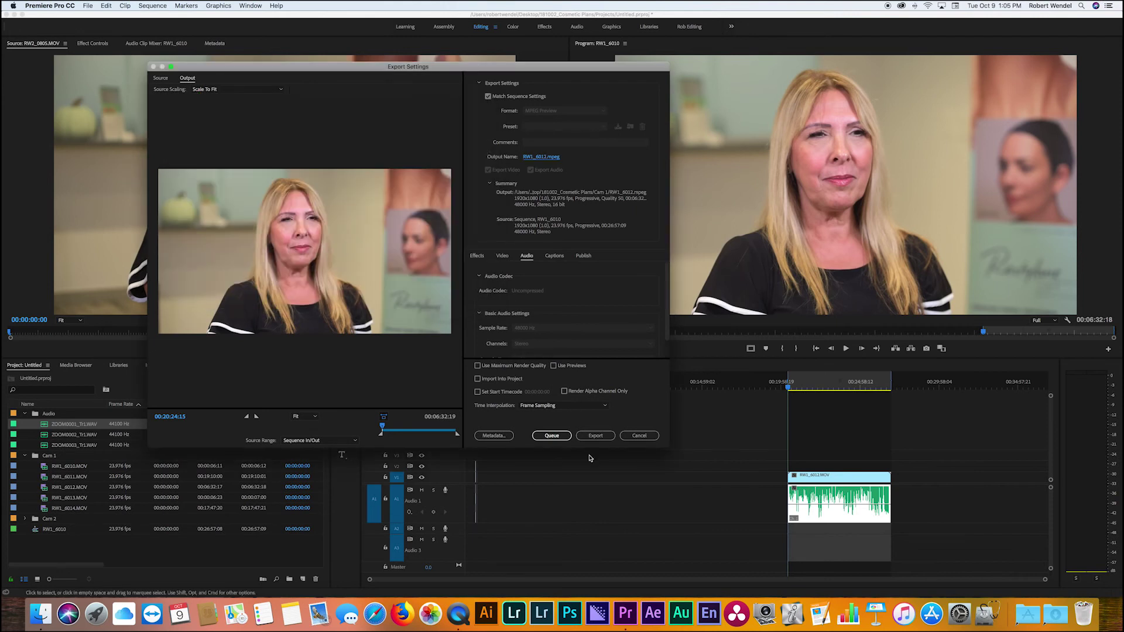
{"action": "left_click", "coordinate": [595, 436]}
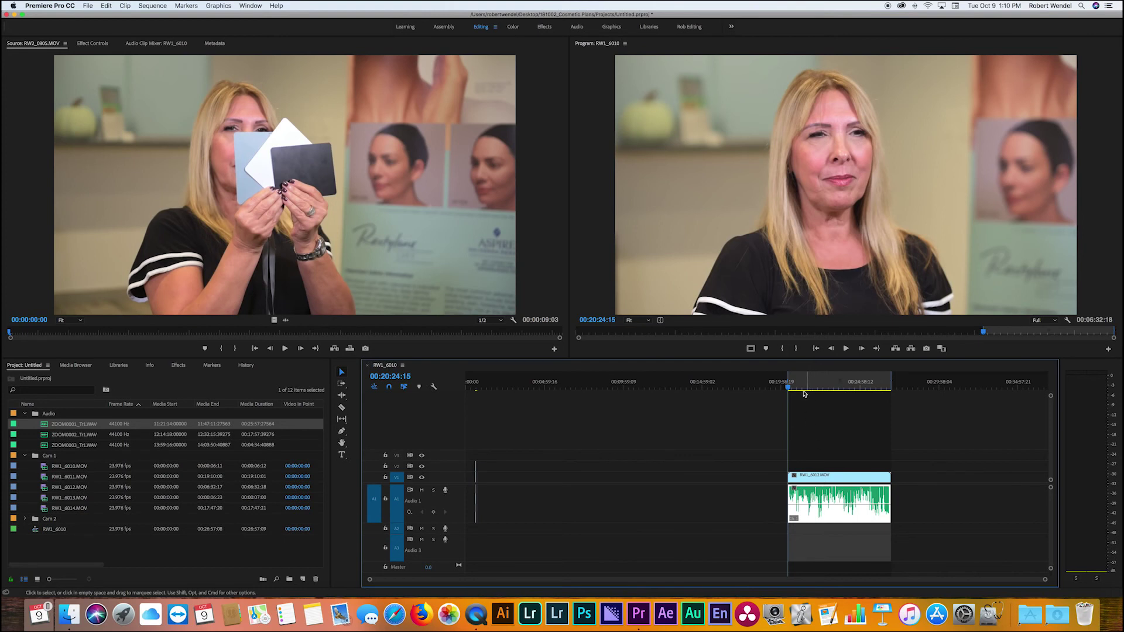
Step: Examine the edited two-camera clips near the beginning of the sequence, around 00:00:42:01
{"action": "left_click_drag", "start_coordinate": [805, 391], "coordinate": [838, 409]}
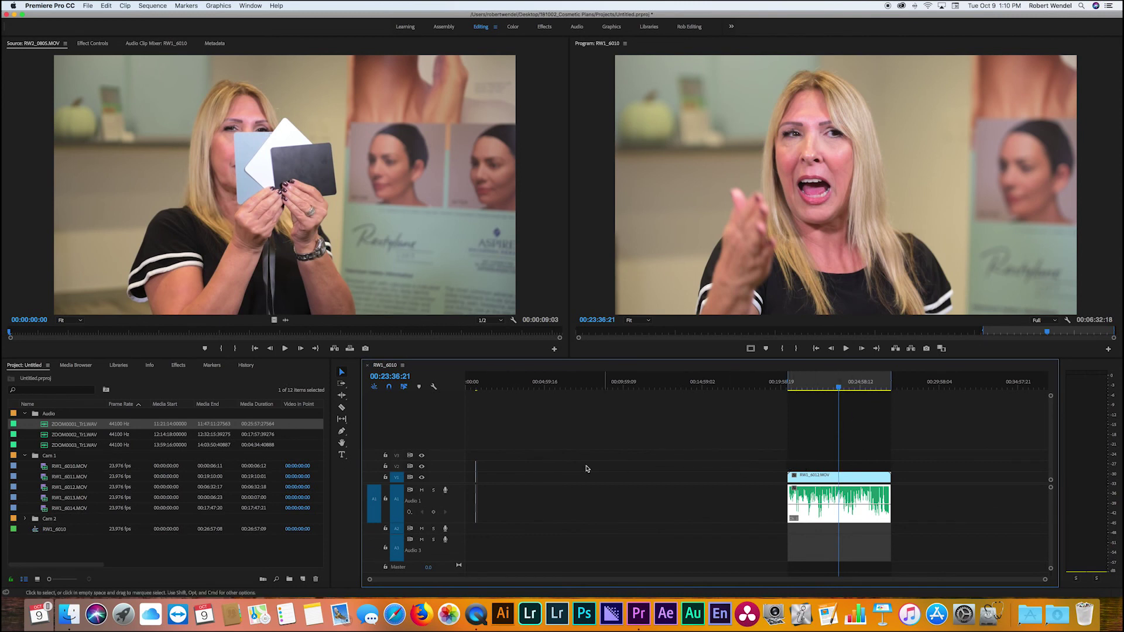
{"action": "left_click", "coordinate": [476, 388]}
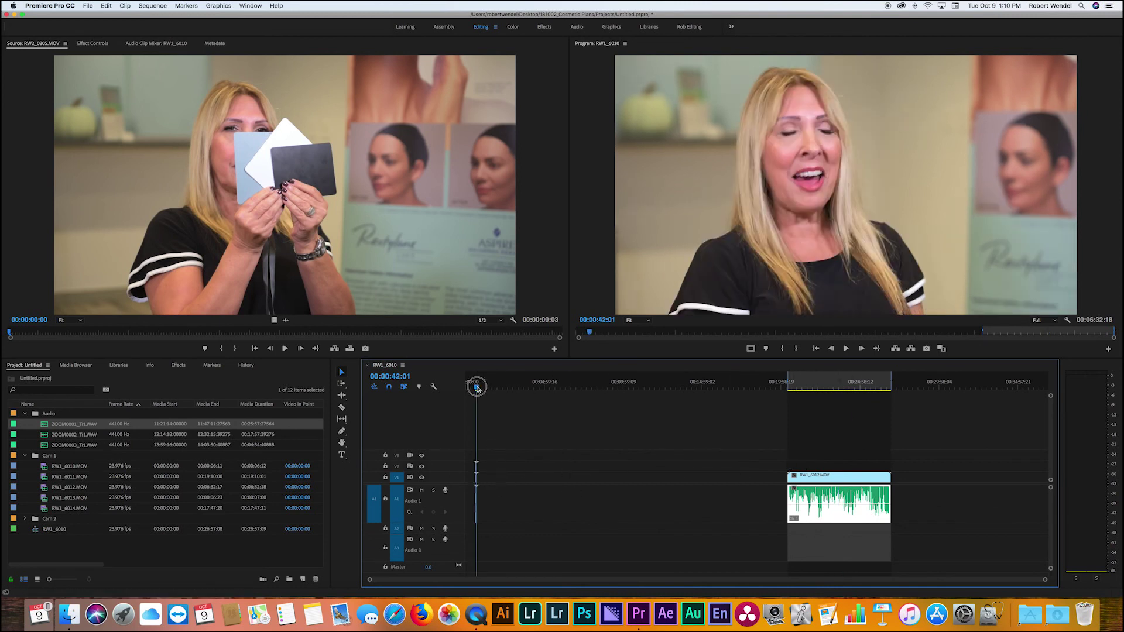
{"action": "key", "text": "equal"}
{"action": "key", "text": "equal"}
{"action": "key", "text": "equal"}
{"action": "key", "text": "equal"}
{"action": "key", "text": "equal"}
{"action": "key", "text": "equal"}
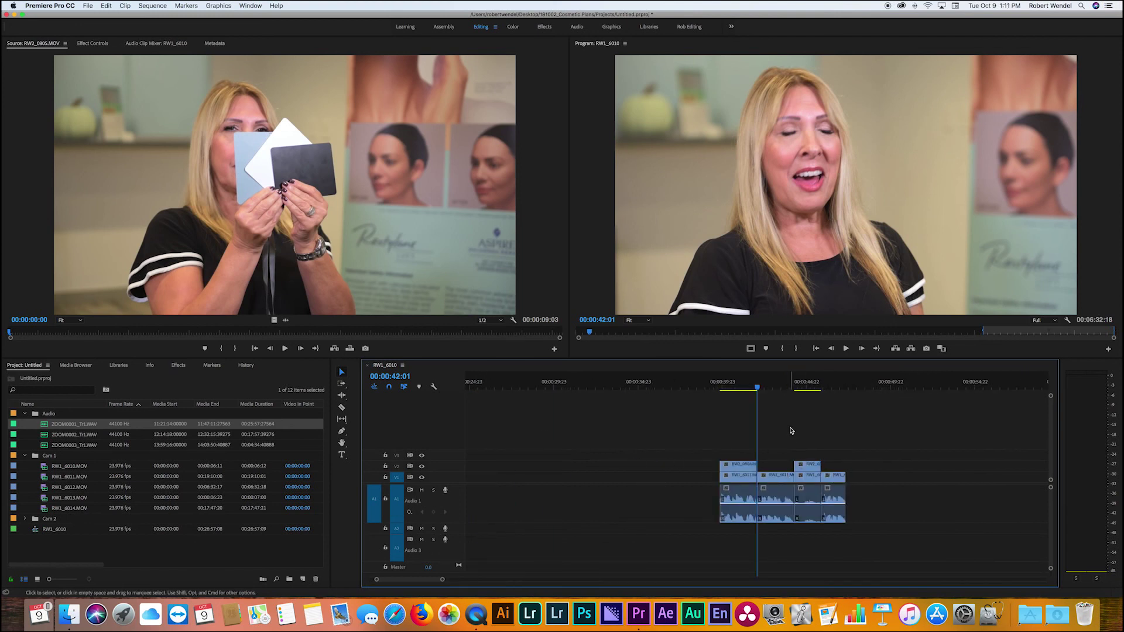
{"action": "key", "text": "minus"}
{"action": "key", "text": "minus"}
{"action": "key", "text": "minus"}
{"action": "key", "text": "minus"}
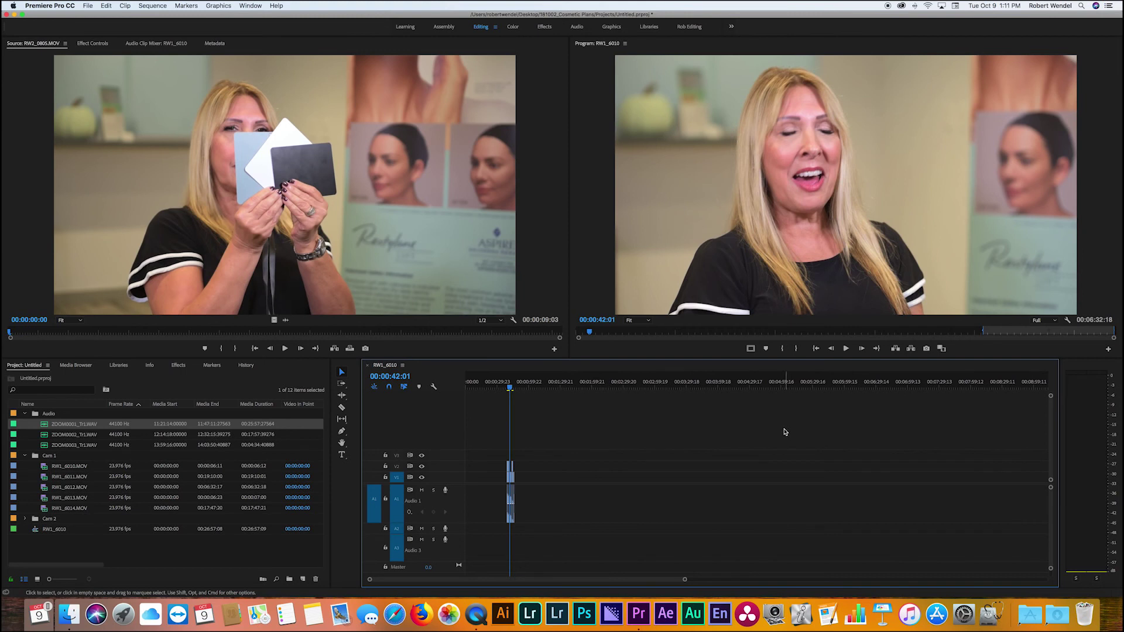
{"action": "key", "text": "minus"}
{"action": "key", "text": "minus"}
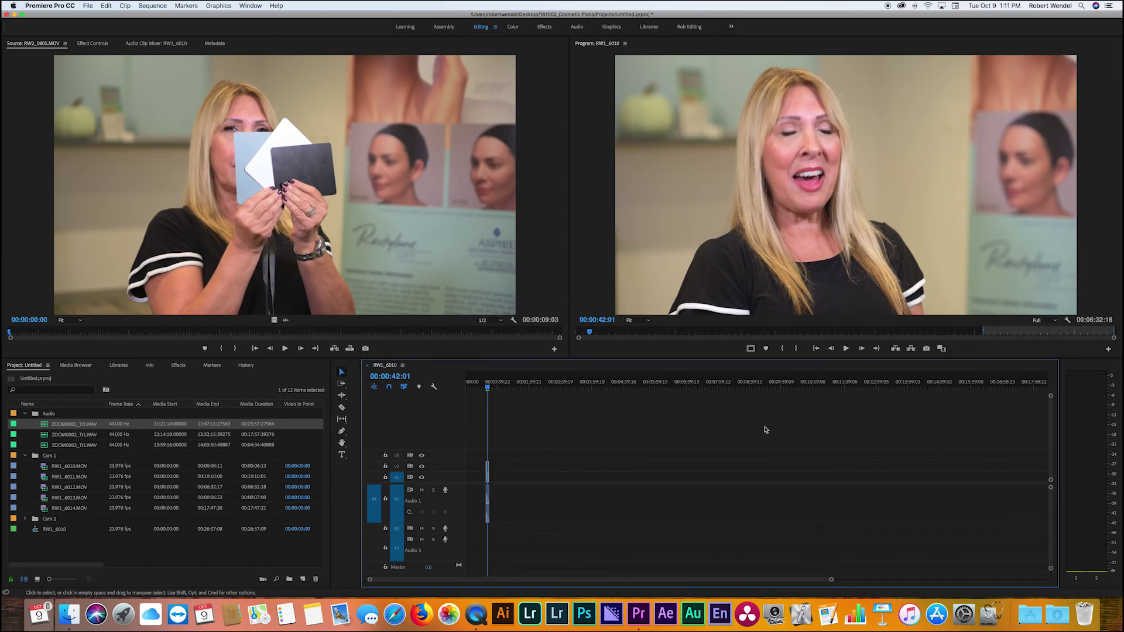